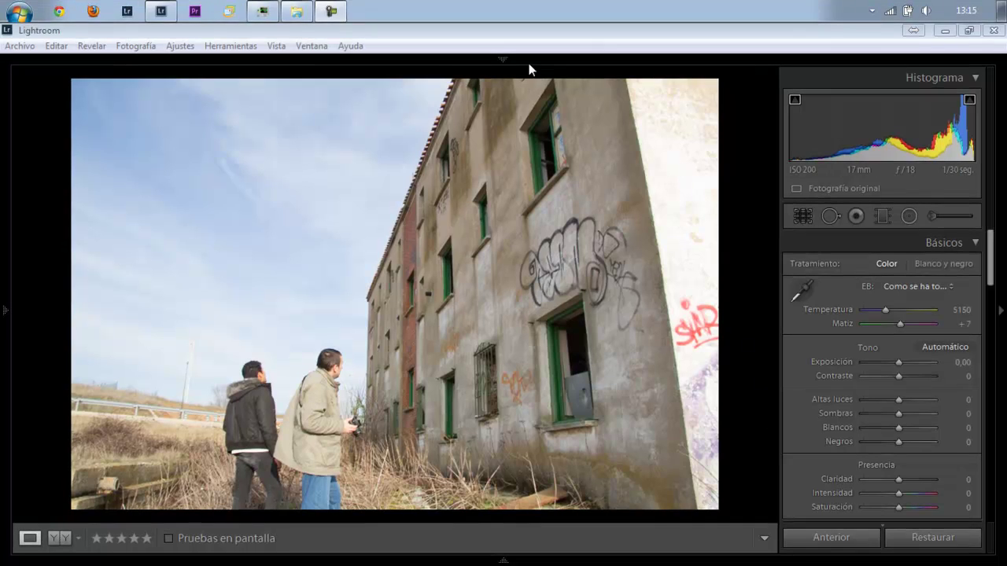
# Start Spot Removal and turn on Visualize Spots, raising the threshold until sky specks show
pyautogui.click(507, 61)
pyautogui.click(507, 62)
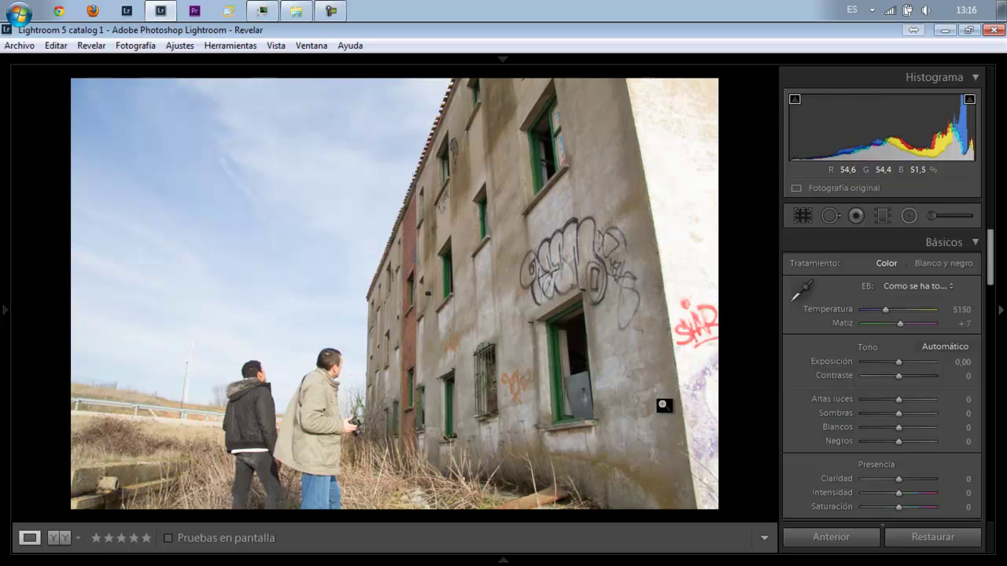
pyautogui.click(830, 217)
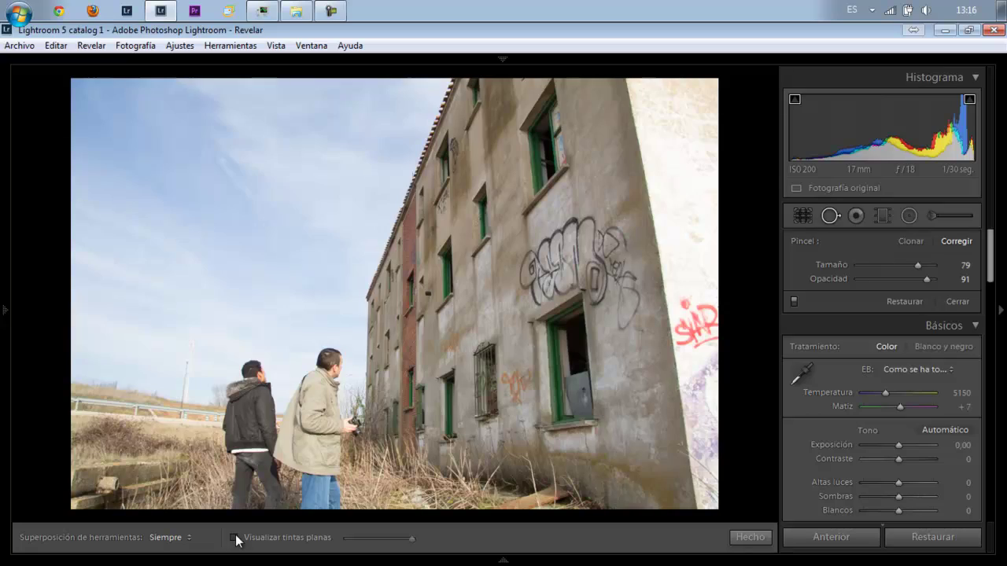
pyautogui.click(234, 538)
pyautogui.moveTo(412, 539); pyautogui.dragTo(346, 539)
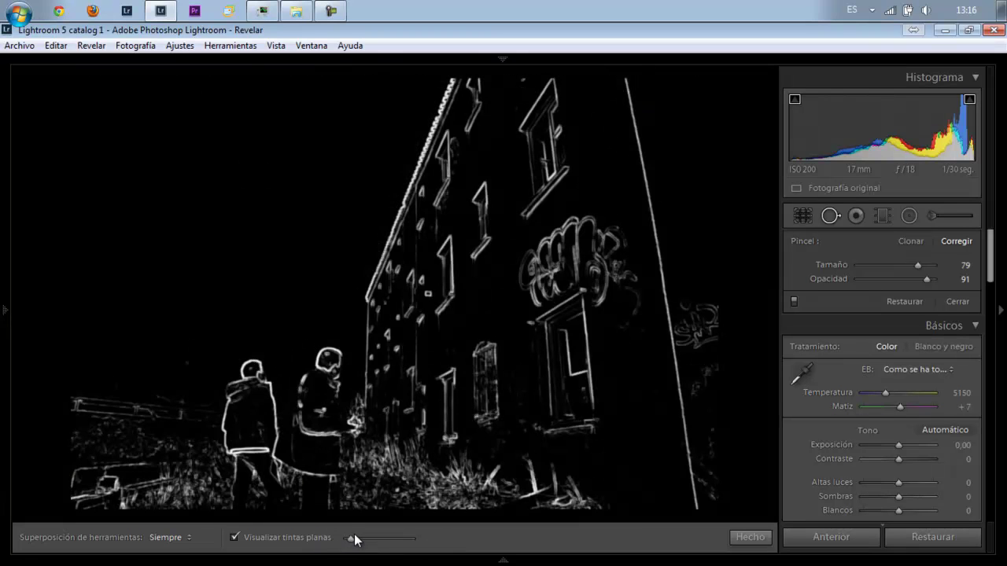
pyautogui.moveTo(347, 539); pyautogui.dragTo(368, 543)
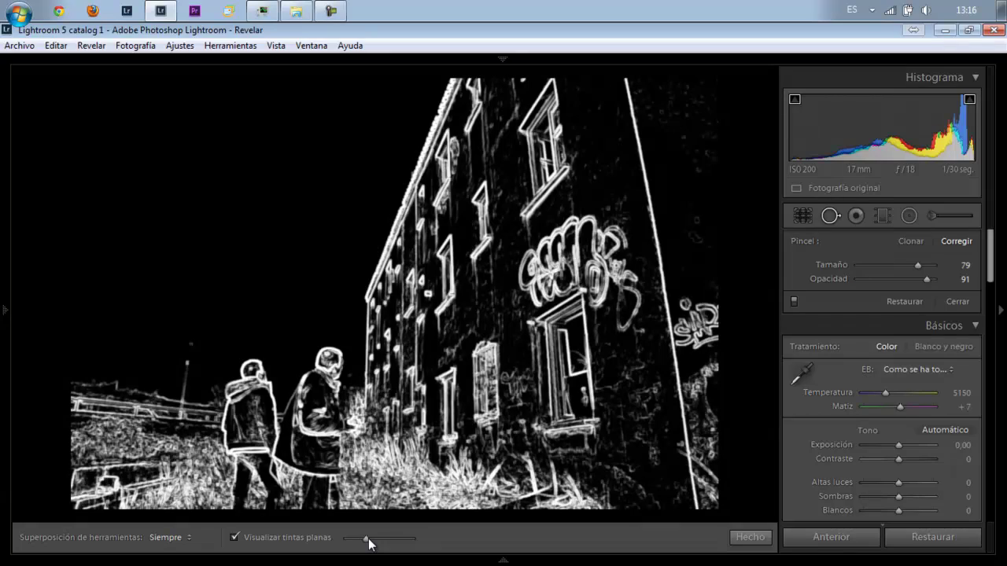
pyautogui.moveTo(369, 545); pyautogui.dragTo(415, 545)
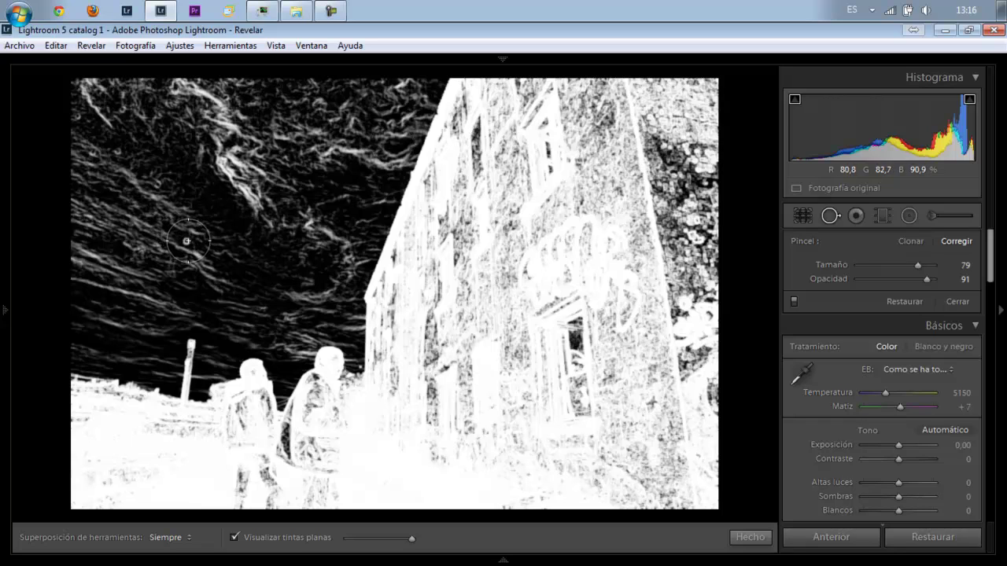
# At 1:1 zoom, heal the sky speck at opacity 100, sampling clean sky above it
pyautogui.click(235, 539)
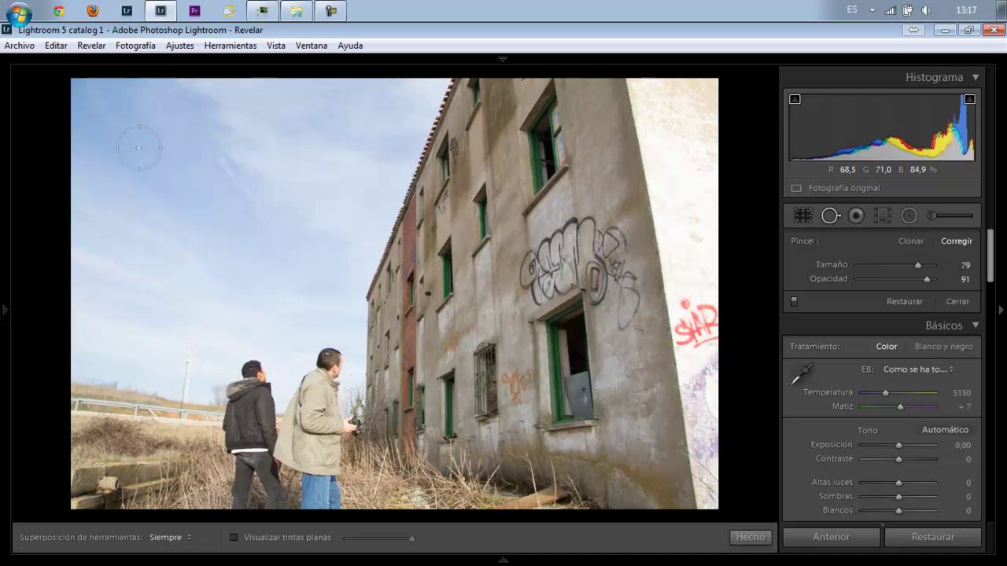
pyautogui.click(233, 537)
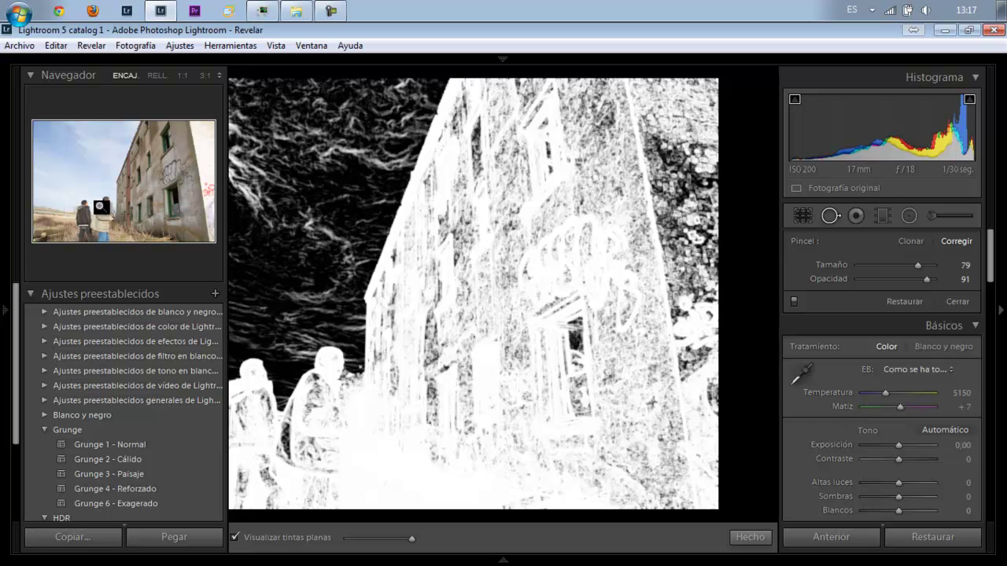
pyautogui.click(58, 167)
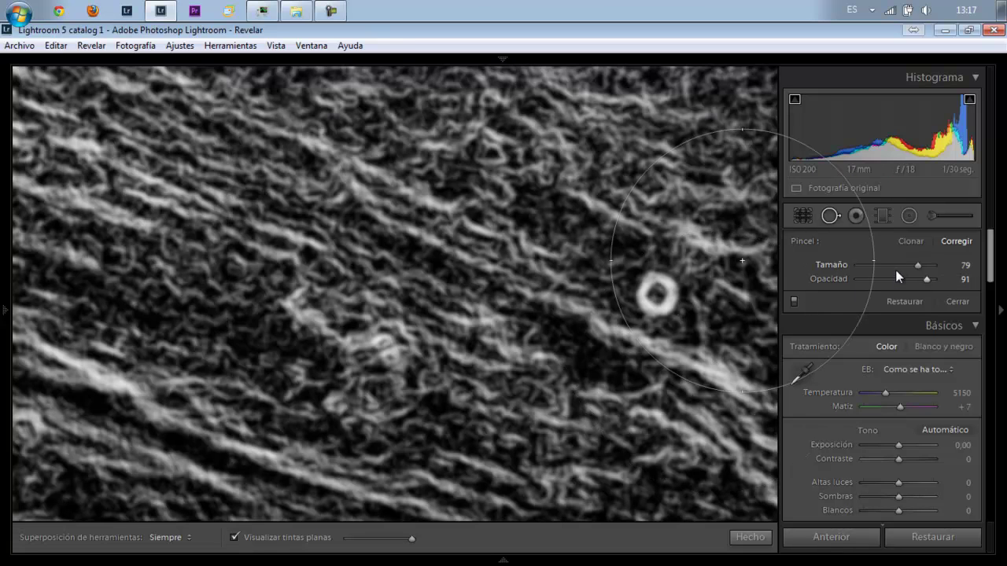
pyautogui.moveTo(926, 280)
pyautogui.mouseDown()
pyautogui.moveTo(943, 281)
pyautogui.moveTo(907, 265)
pyautogui.mouseUp()
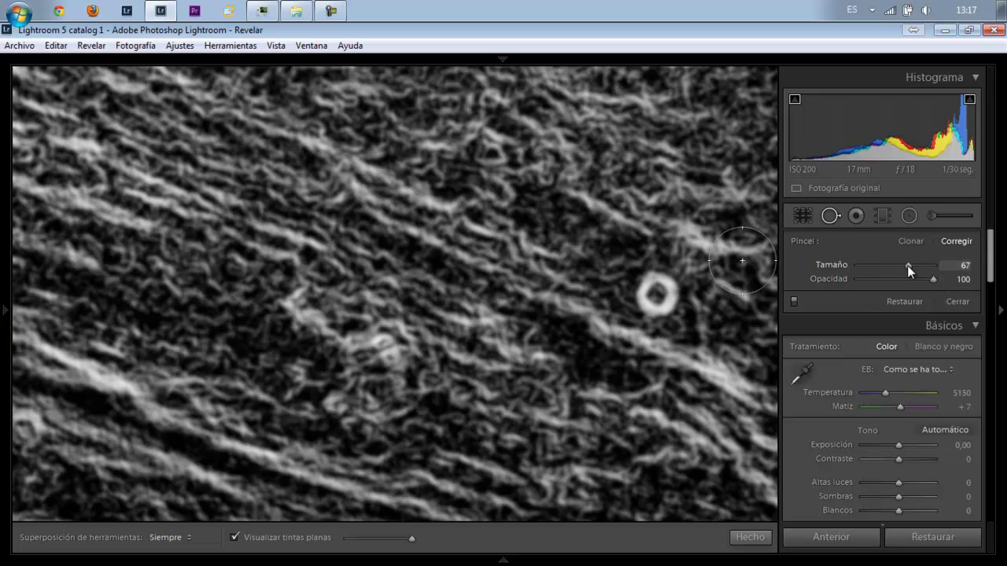
pyautogui.click(659, 294)
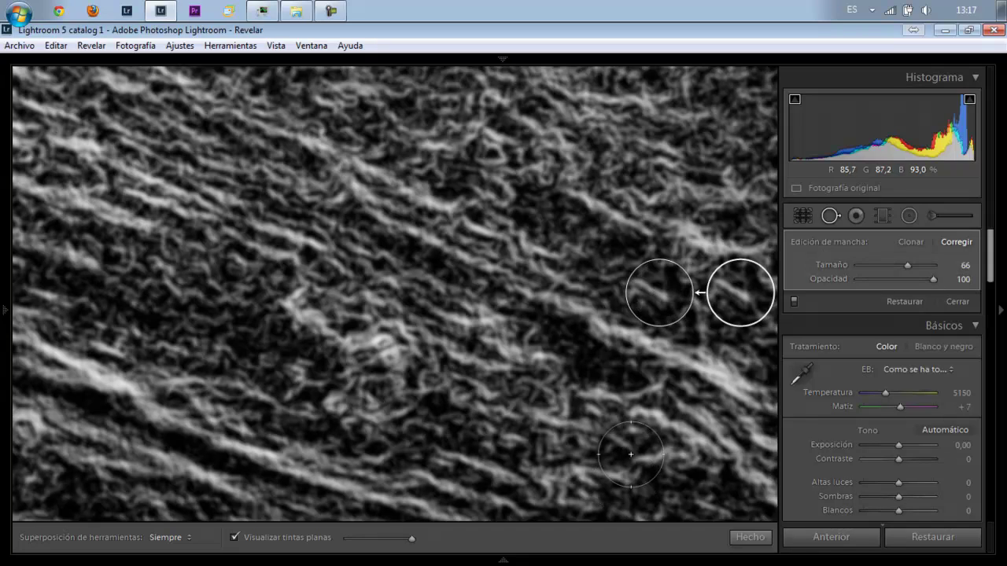
pyautogui.moveTo(748, 287); pyautogui.dragTo(695, 219)
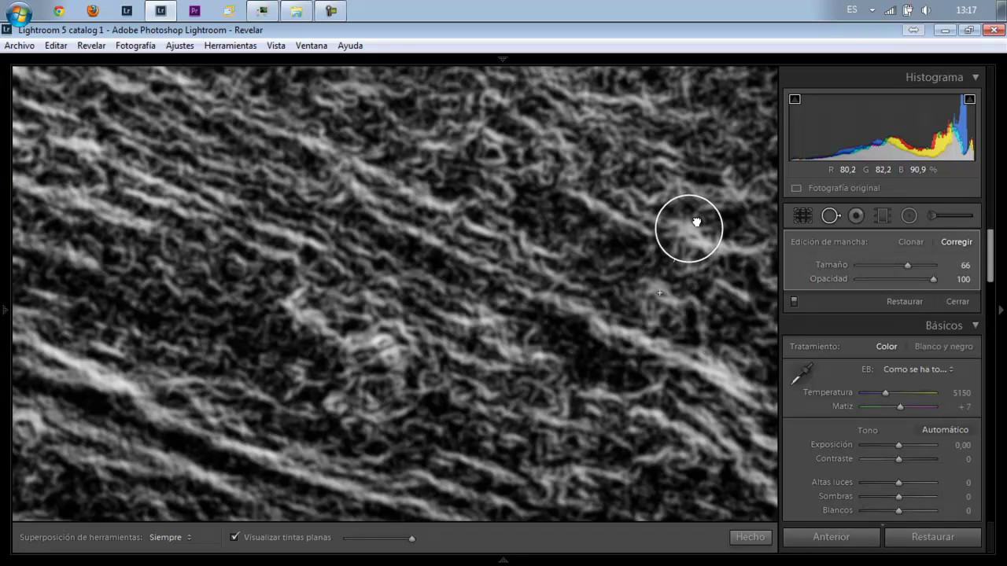
pyautogui.click(234, 538)
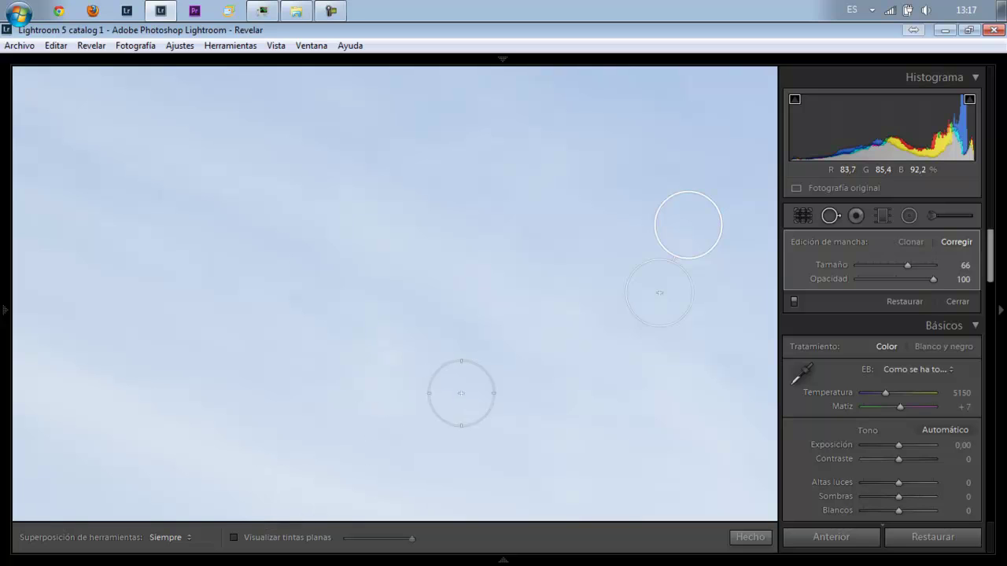
# Turn Visualize Spots back on and zoom to 1:1 on another area of sky
pyautogui.click(234, 539)
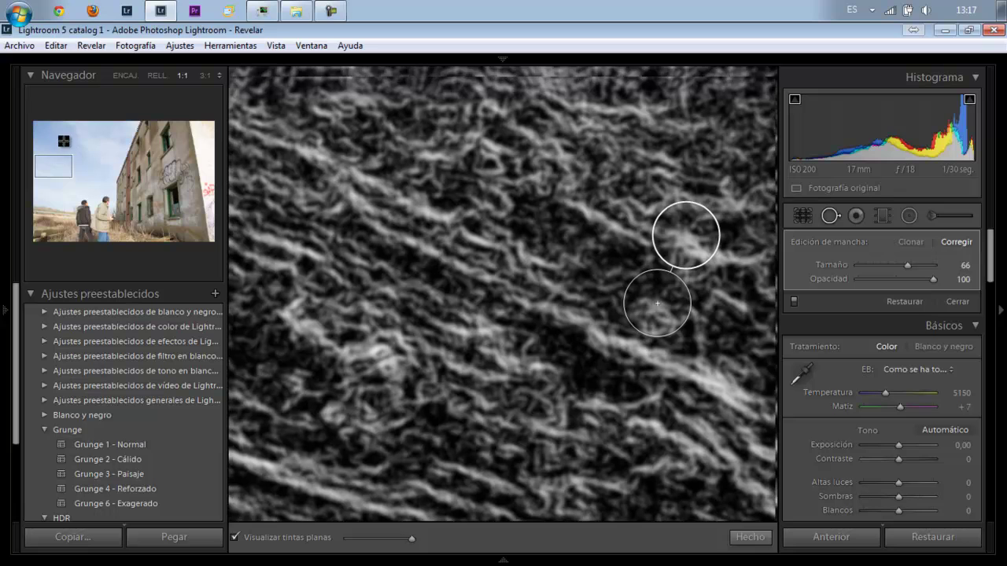
pyautogui.click(63, 140)
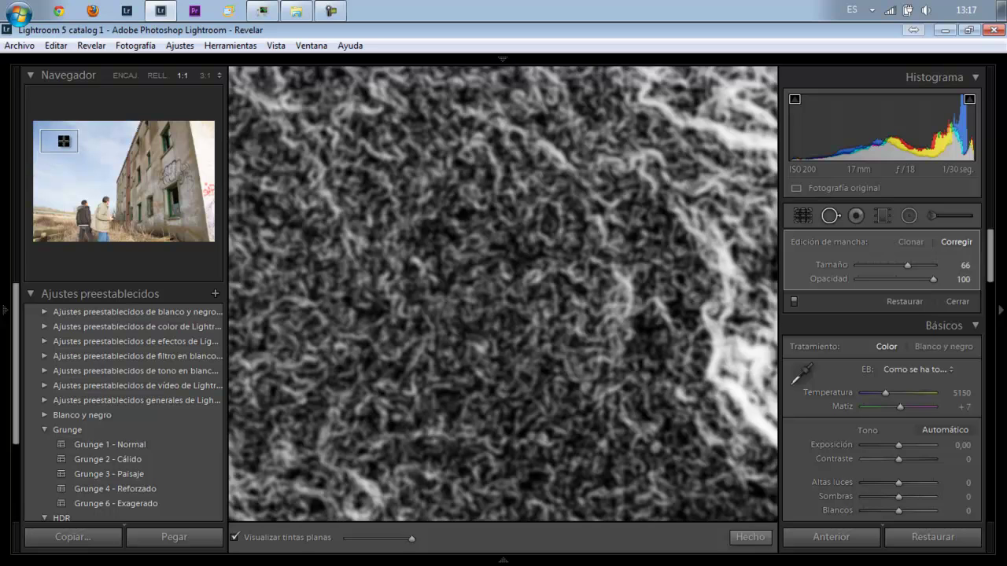
pyautogui.press('z')
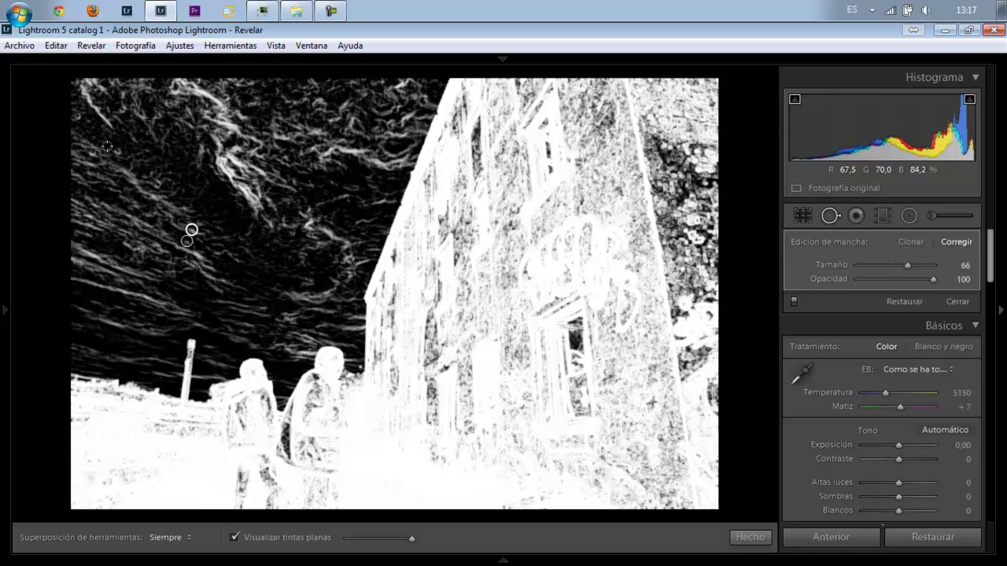
pyautogui.click(55, 138)
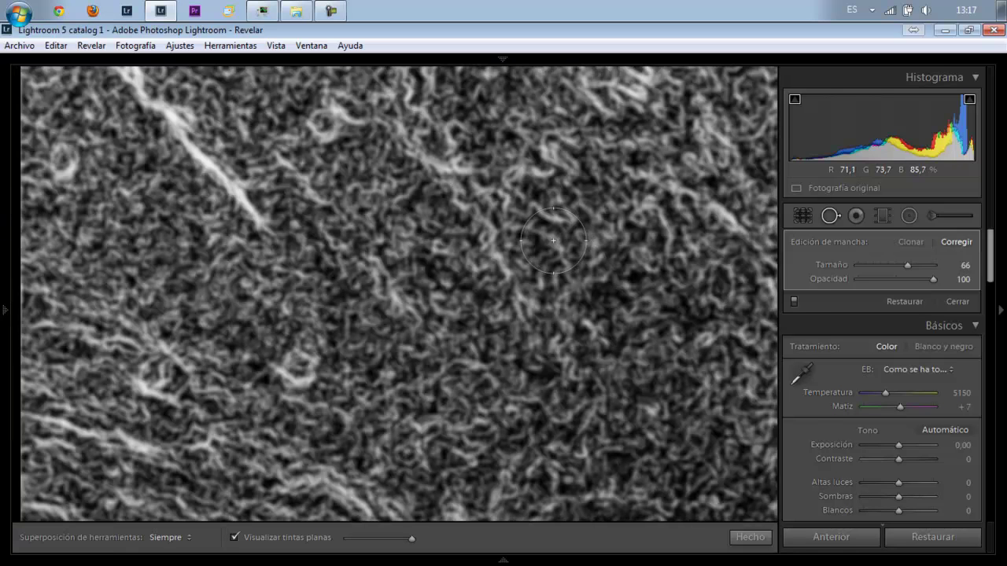
pyautogui.click(233, 537)
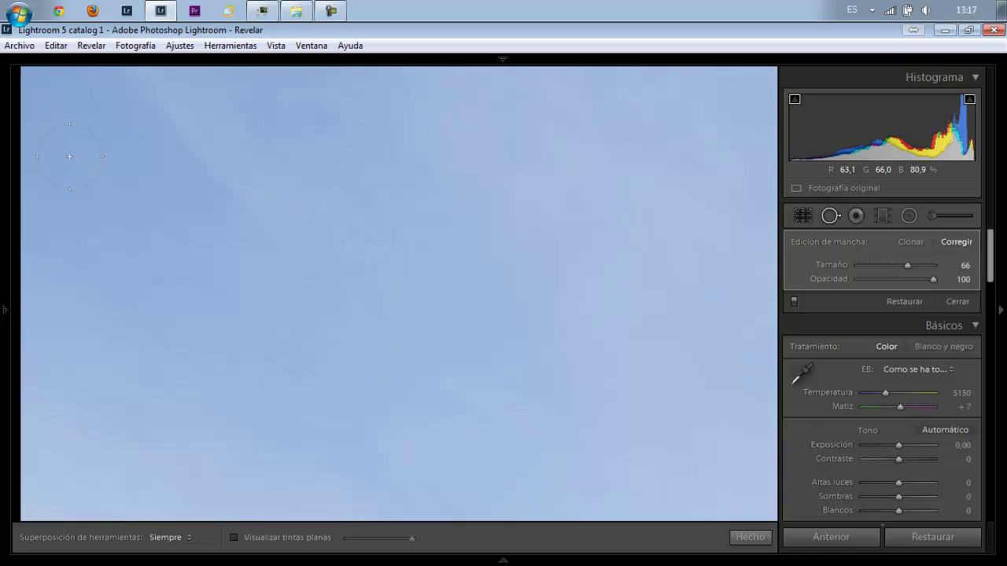
pyautogui.click(233, 537)
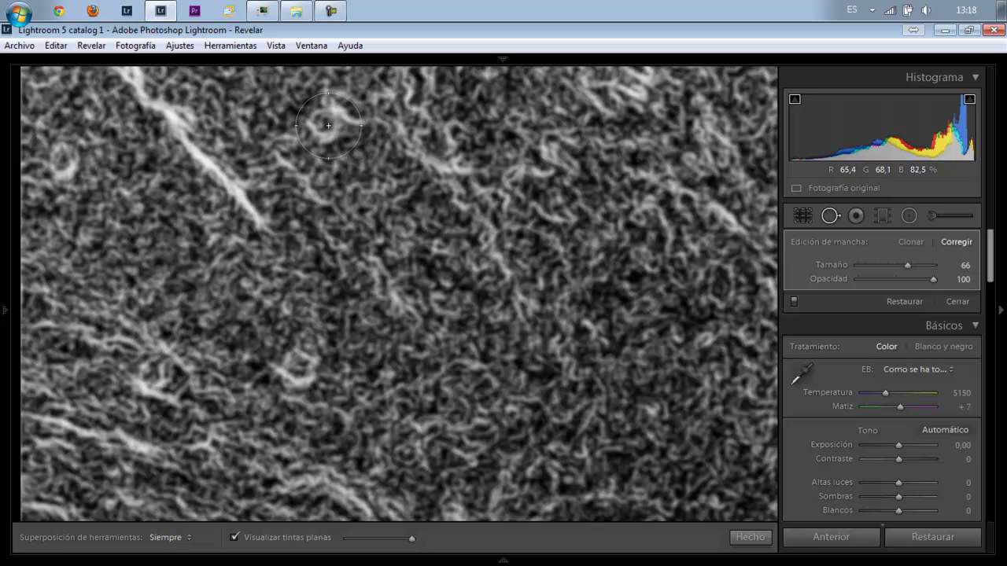
# Heal three more sky specks, then close Spot Removal with Done
pyautogui.click(325, 123)
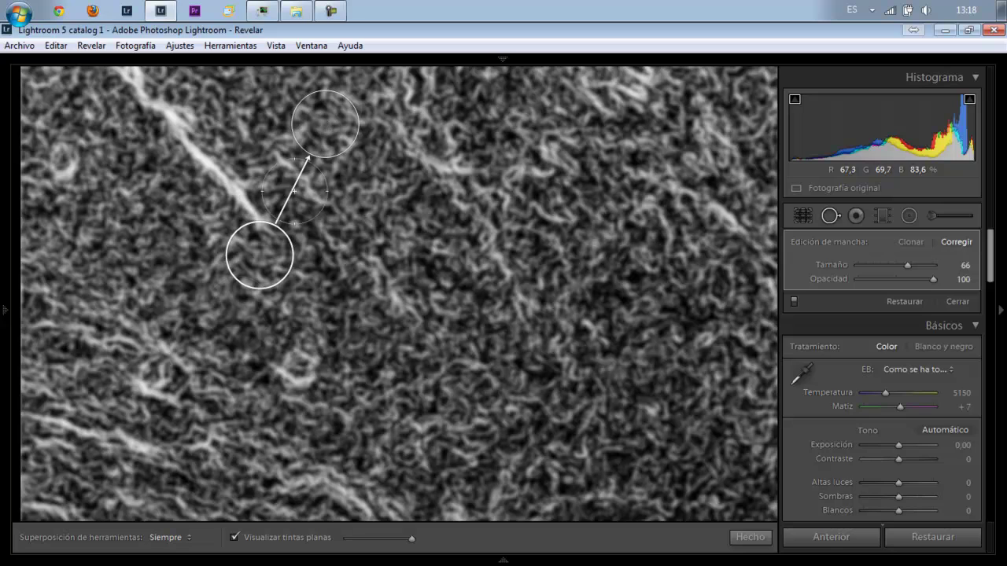
pyautogui.click(303, 369)
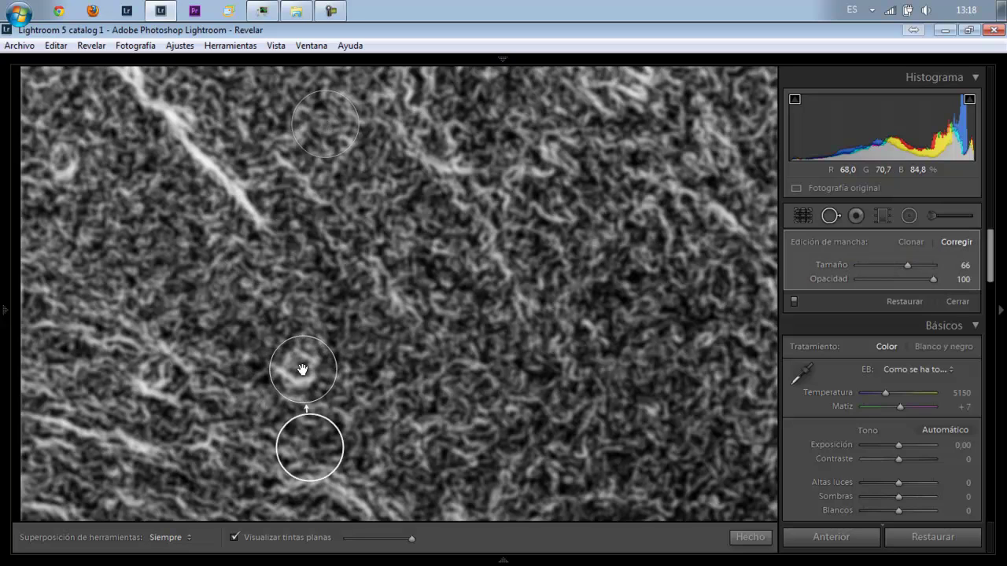
pyautogui.press('Escape')
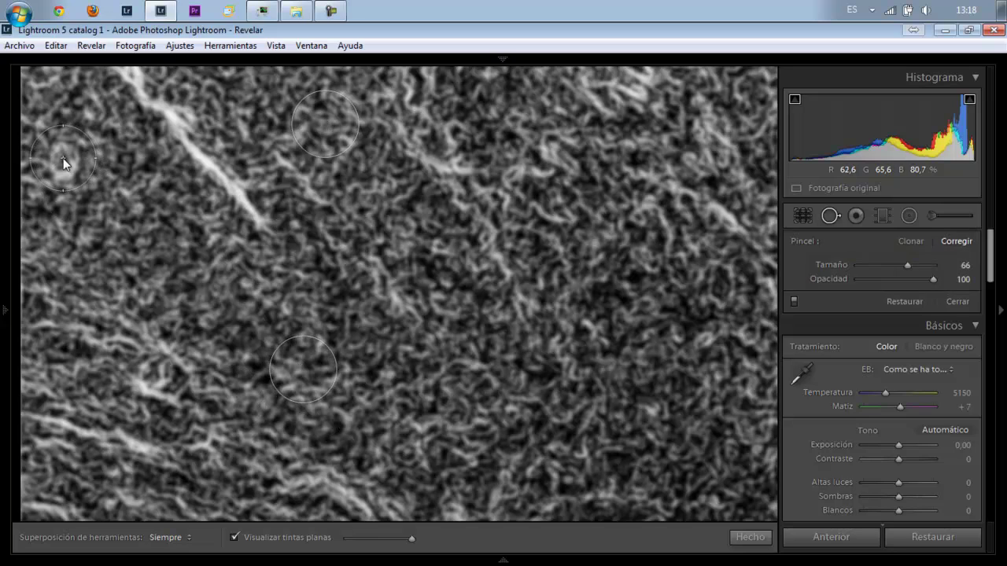
pyautogui.click(63, 158)
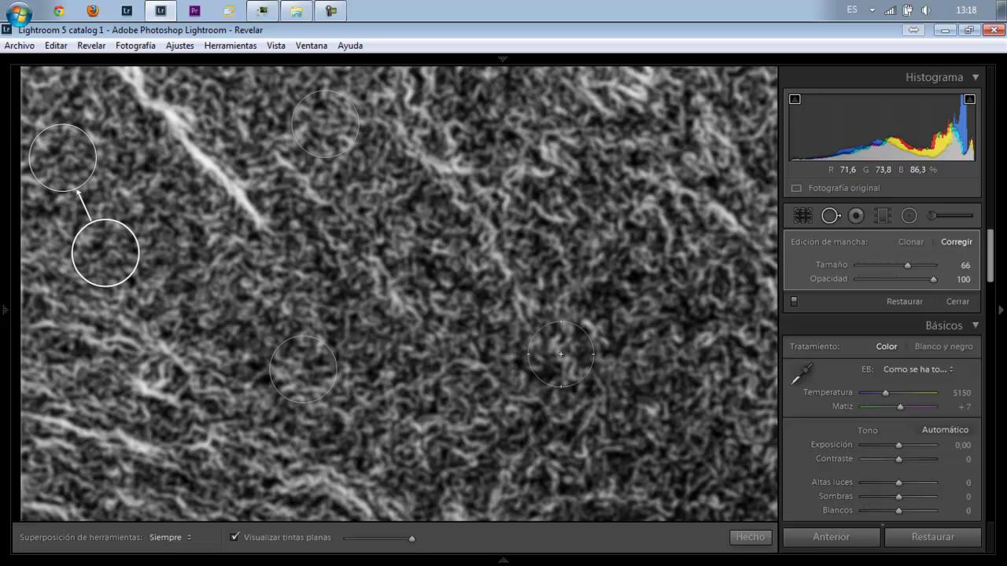
pyautogui.click(750, 537)
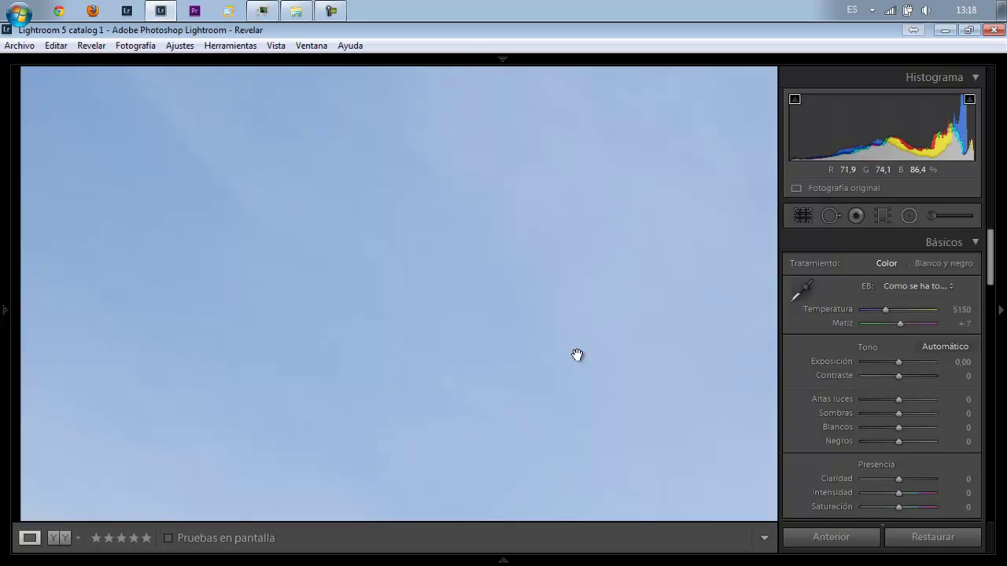
pyautogui.click(575, 355)
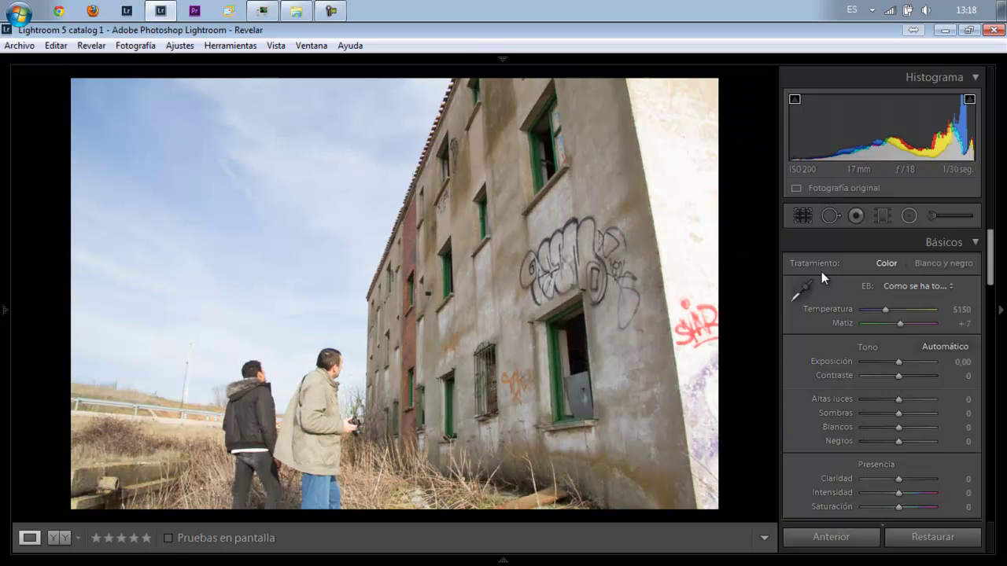
pyautogui.click(831, 216)
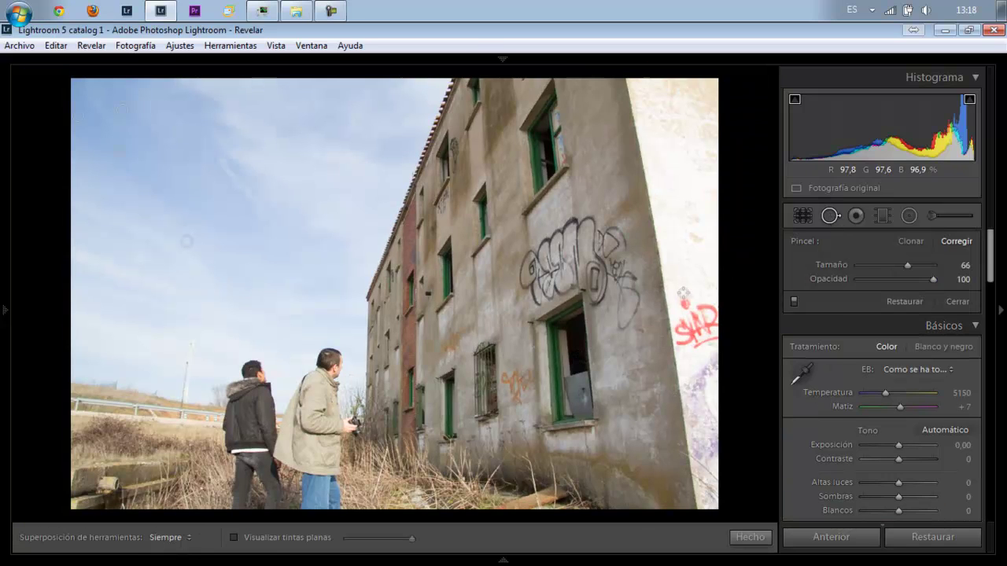
pyautogui.click(234, 538)
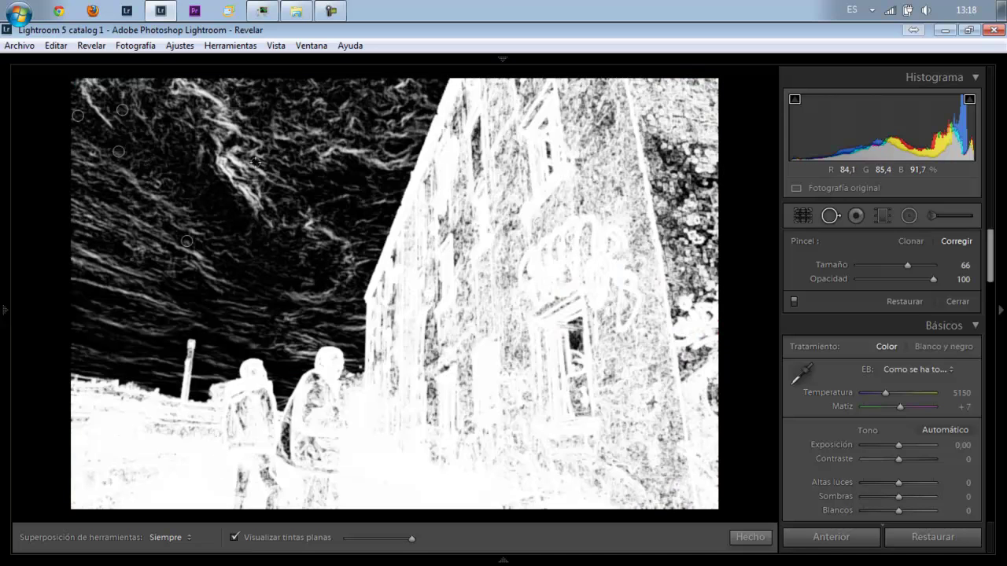
pyautogui.click(909, 263)
pyautogui.click(158, 184)
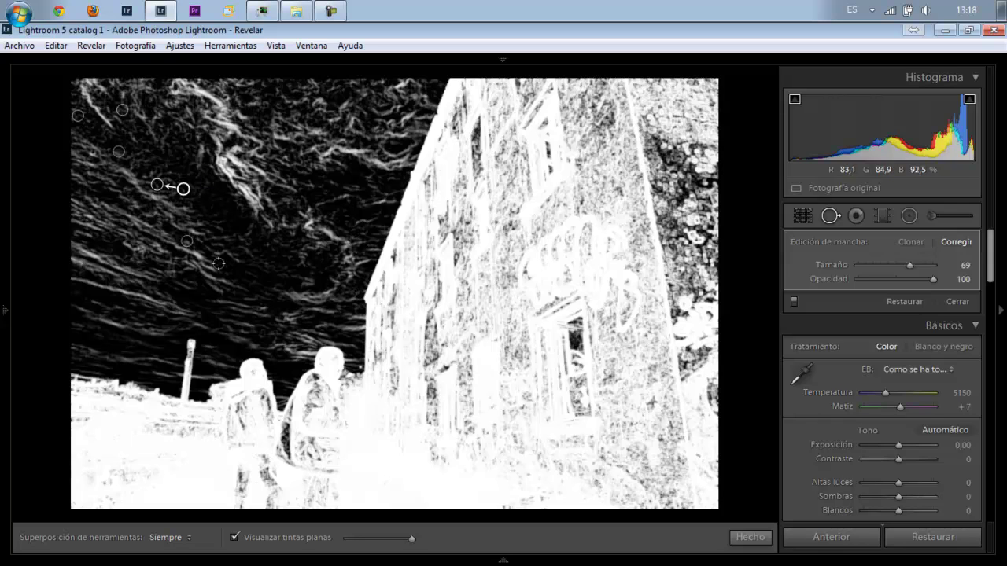
pyautogui.click(743, 541)
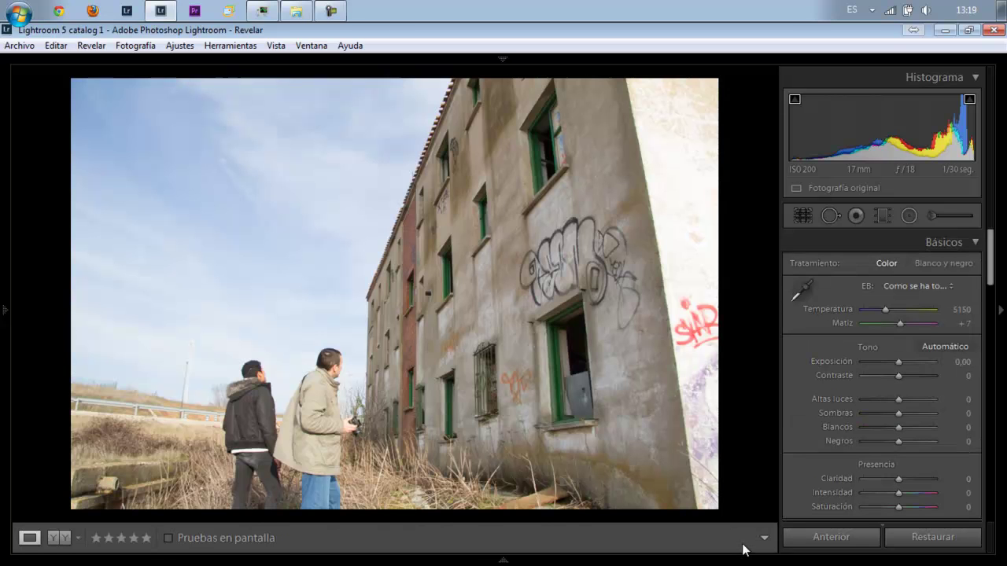
# Heal the red dot above the graffiti with a size-74 spot at 1:1, then fit the photo back
pyautogui.click(832, 216)
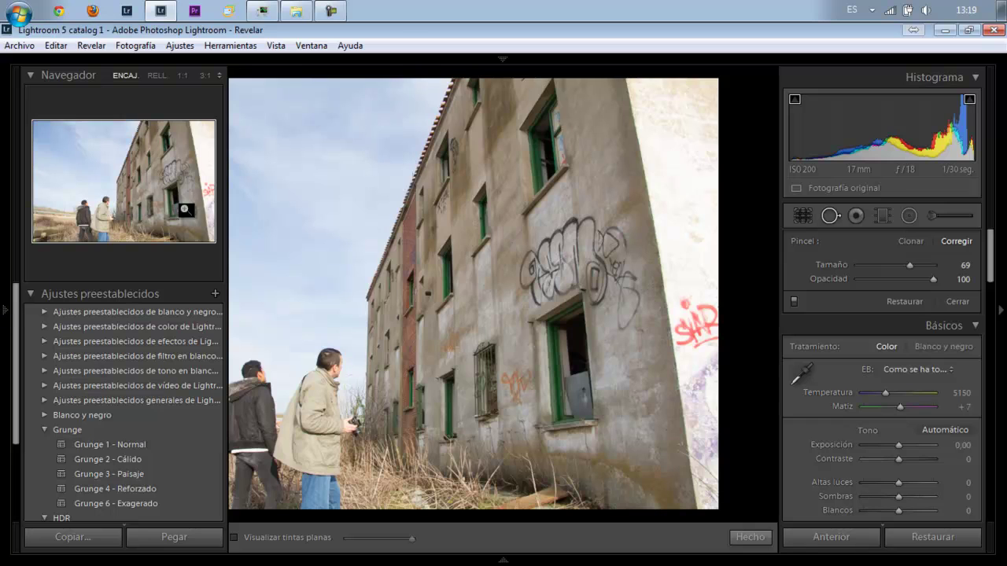
pyautogui.click(206, 186)
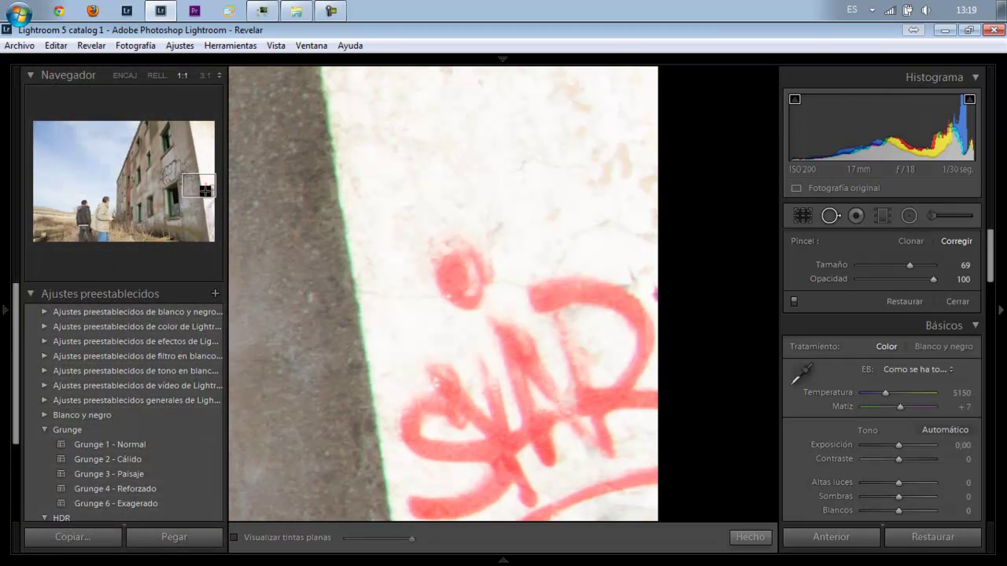
pyautogui.click(208, 196)
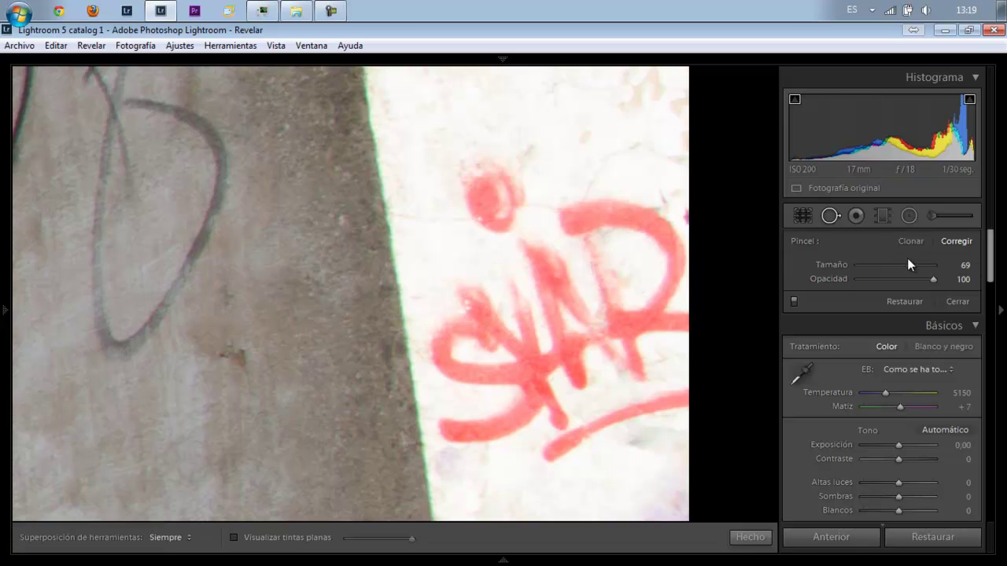
pyautogui.moveTo(907, 264); pyautogui.dragTo(915, 265)
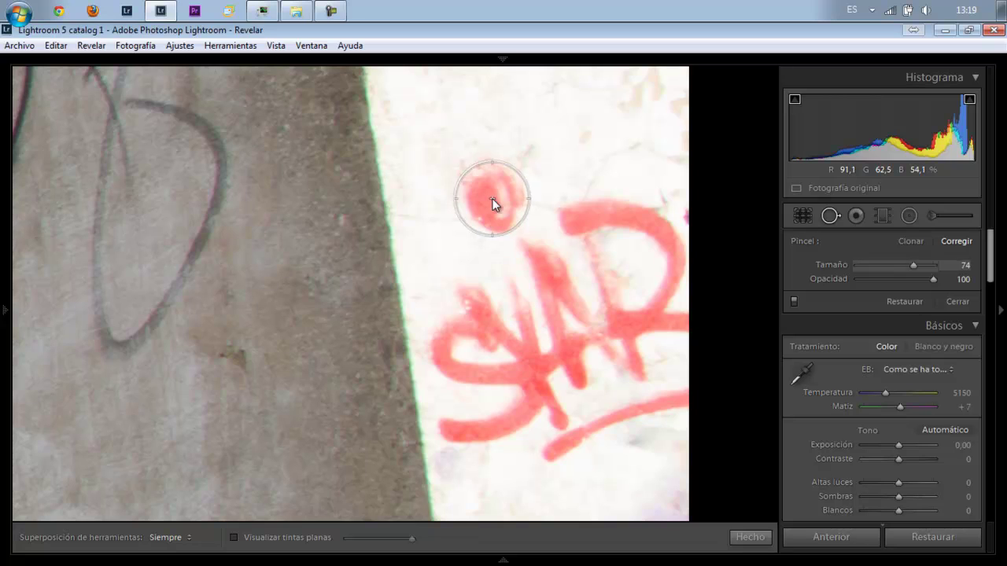
pyautogui.click(492, 198)
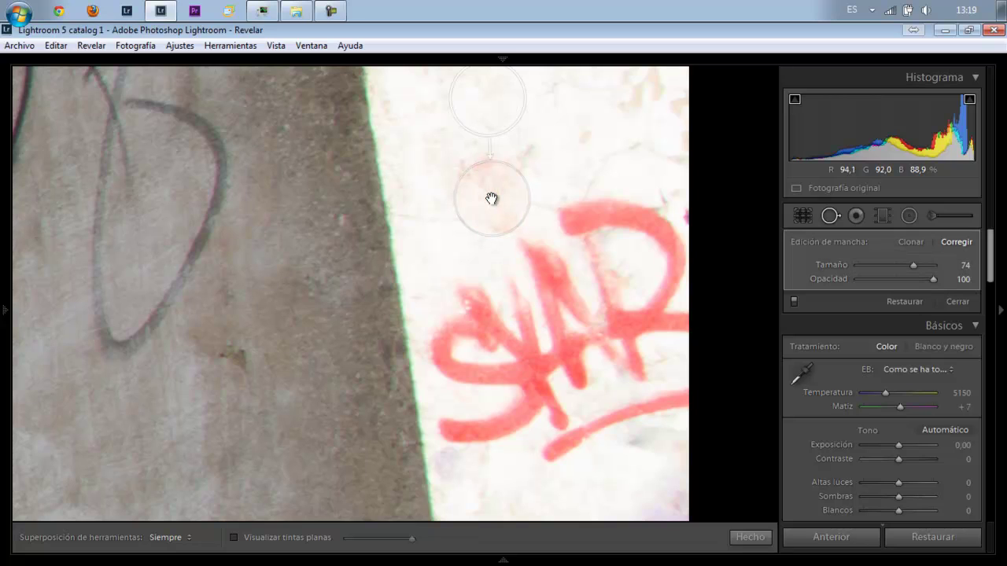
pyautogui.click(752, 540)
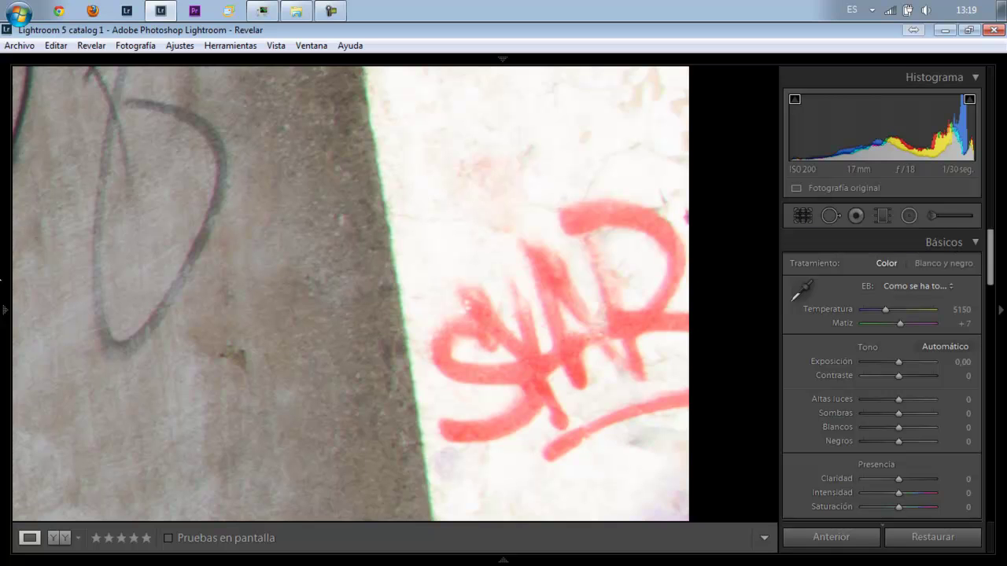
pyautogui.moveTo(4, 309)
pyautogui.click(157, 76)
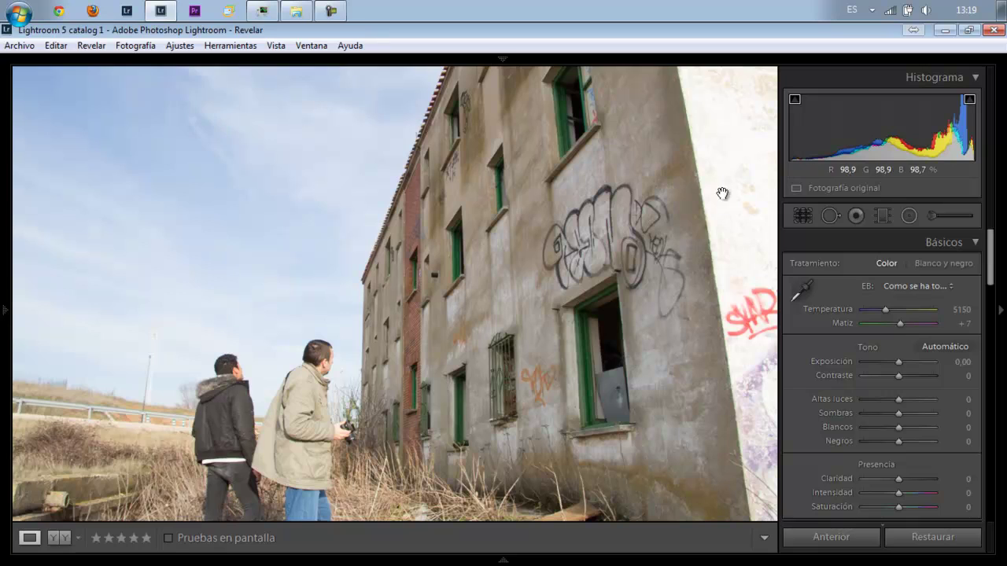
# Shift the existing heal spot and add a new heal spot over the red graffiti on the right wall
pyautogui.click(824, 218)
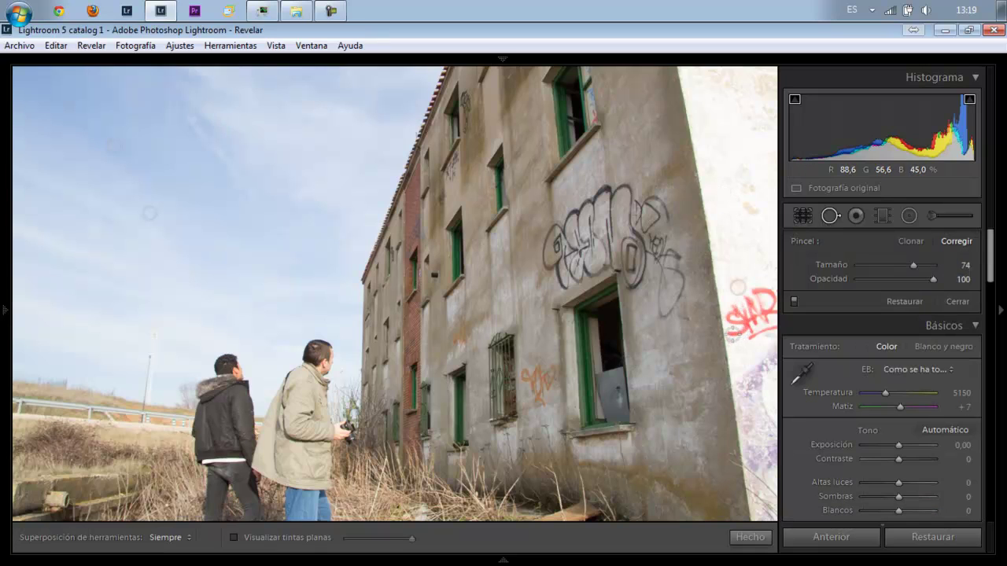
pyautogui.click(734, 332)
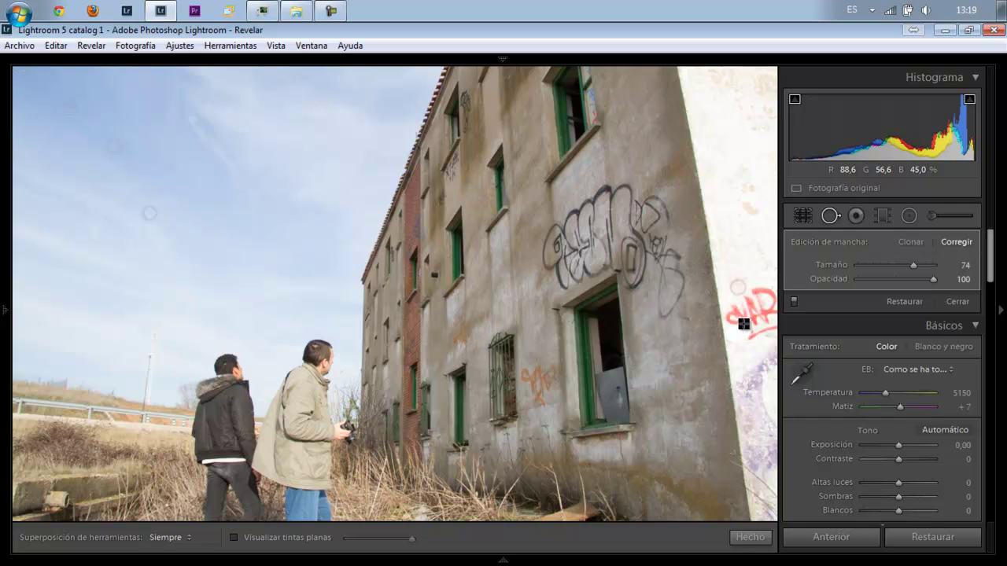
pyautogui.moveTo(743, 323)
pyautogui.mouseDown()
pyautogui.moveTo(732, 315)
pyautogui.moveTo(753, 313)
pyautogui.moveTo(747, 302)
pyautogui.moveTo(772, 306)
pyautogui.moveTo(756, 293)
pyautogui.mouseUp()
pyautogui.click(751, 315)
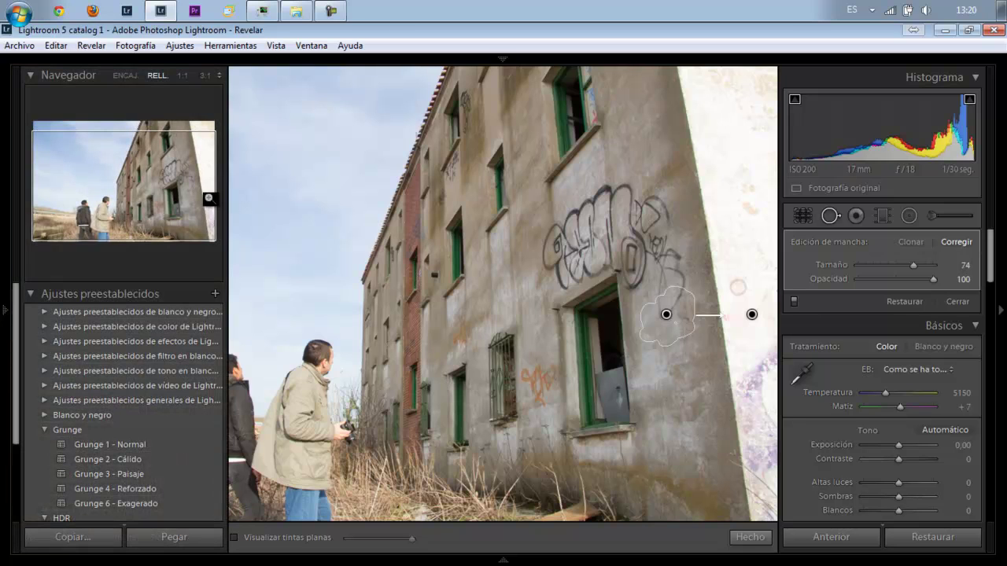
# Move the new spot's source higher up the wall, finish, and check the wall edge at 1:1
pyautogui.click(211, 205)
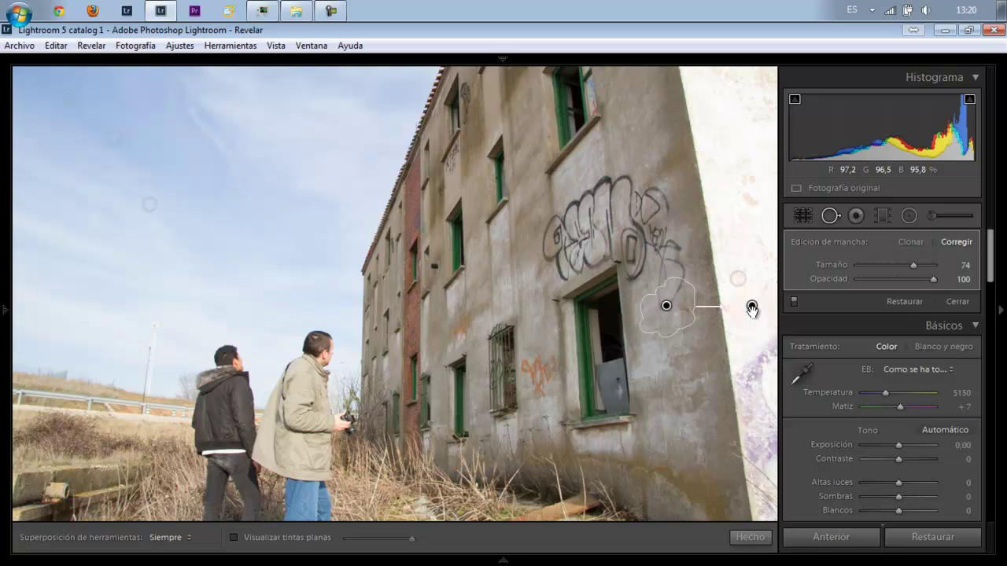
pyautogui.moveTo(751, 314)
pyautogui.mouseDown()
pyautogui.moveTo(692, 300)
pyautogui.moveTo(755, 214)
pyautogui.moveTo(744, 148)
pyautogui.mouseUp()
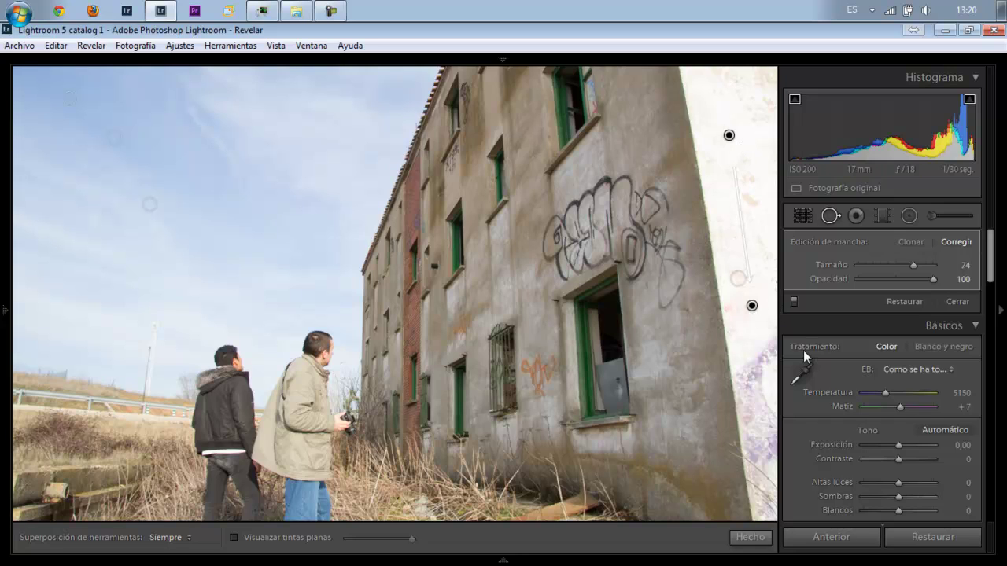
pyautogui.click(751, 538)
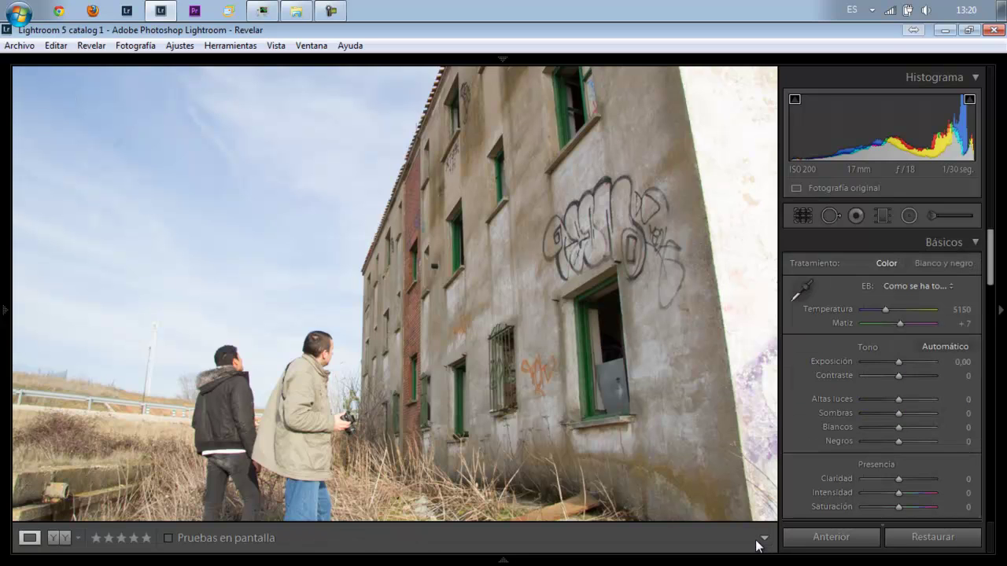
pyautogui.click(761, 290)
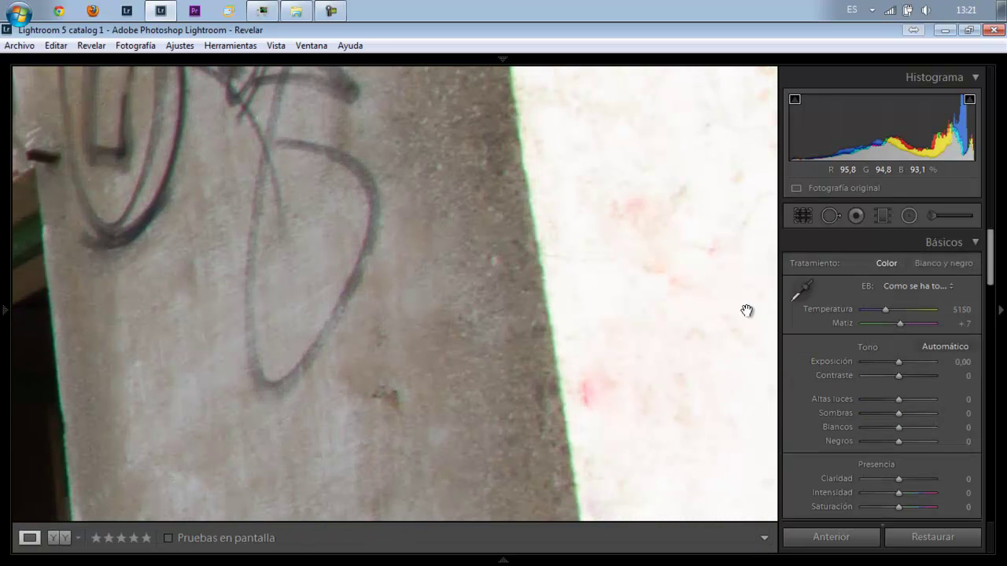
pyautogui.moveTo(748, 310)
pyautogui.mouseDown()
pyautogui.moveTo(697, 148)
pyautogui.moveTo(668, 375)
pyautogui.moveTo(668, 140)
pyautogui.mouseUp()
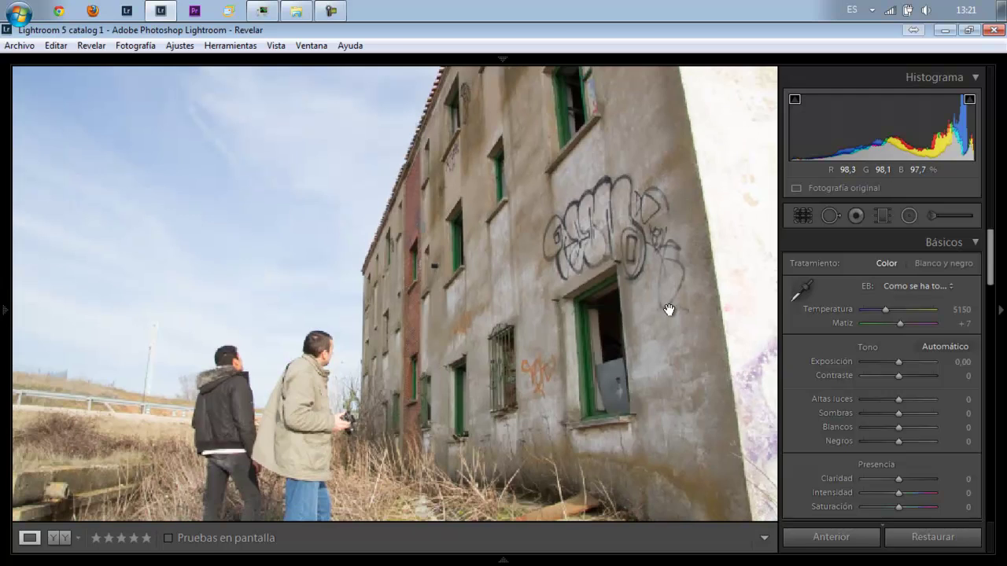
# Switch the healed graffiti building photo from 1:1 back to fit-to-window view
pyautogui.click(668, 310)
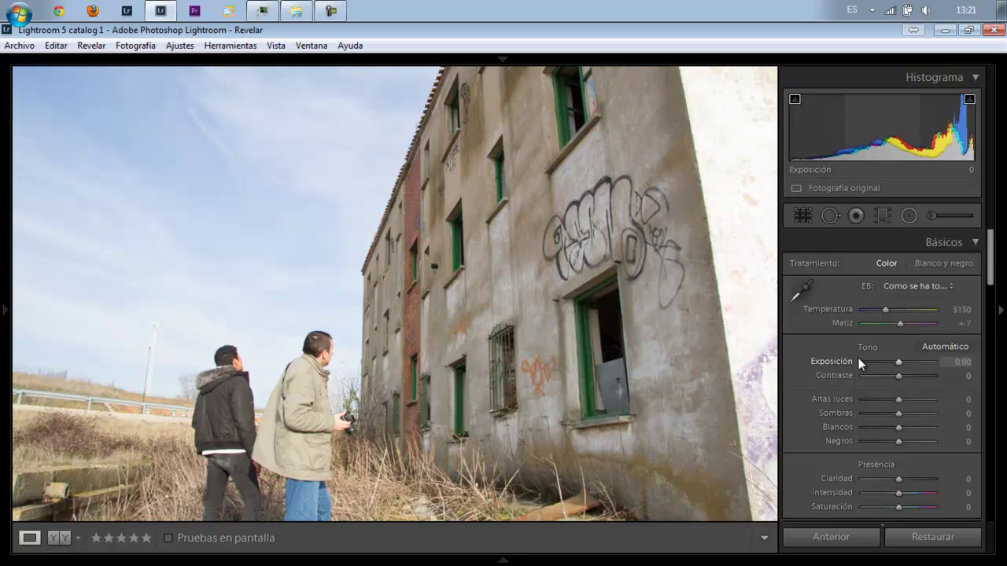
# Zoom in on the tower beside the man and lower Exposure to -1,46
pyautogui.click(148, 384)
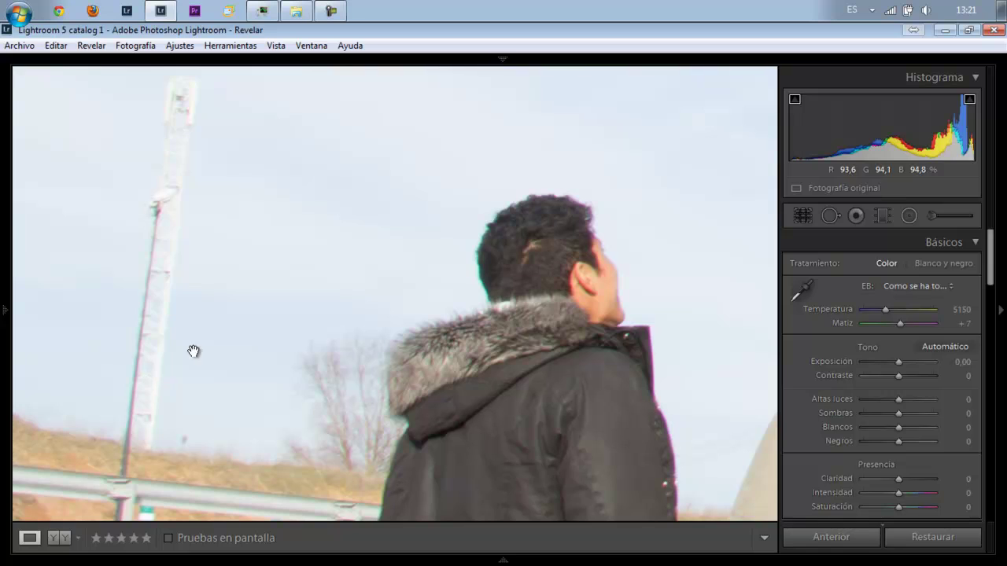
pyautogui.moveTo(195, 350)
pyautogui.mouseDown()
pyautogui.moveTo(273, 387)
pyautogui.moveTo(296, 344)
pyautogui.mouseUp()
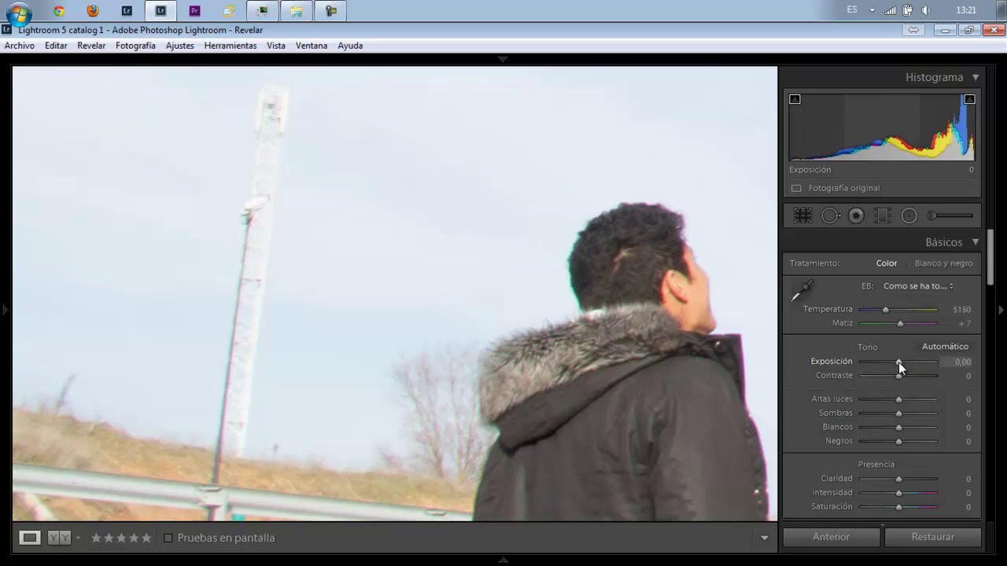
pyautogui.moveTo(900, 363); pyautogui.dragTo(891, 364)
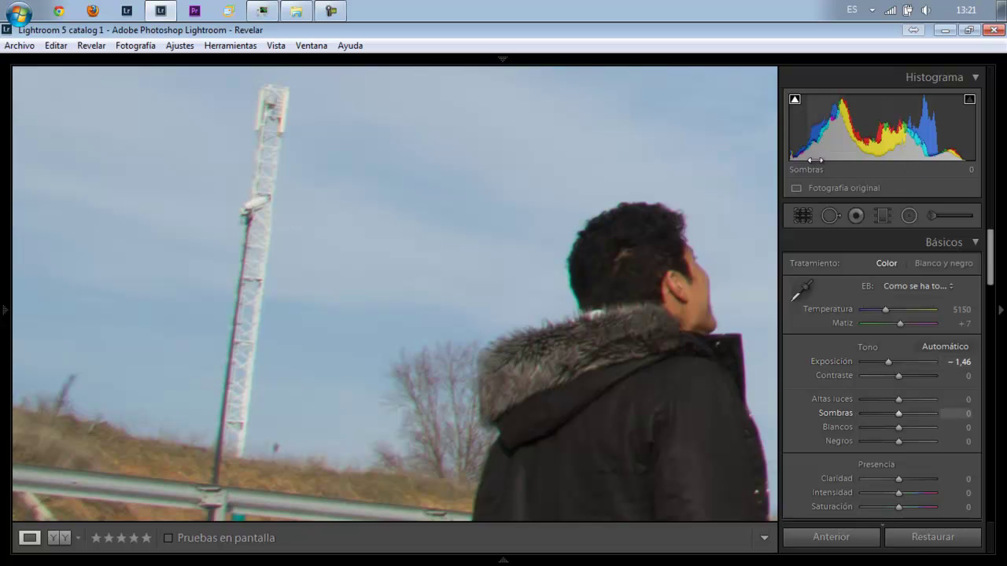
# Heal the lattice tower with a Shift-click stroke from its base up to its top
pyautogui.click(831, 215)
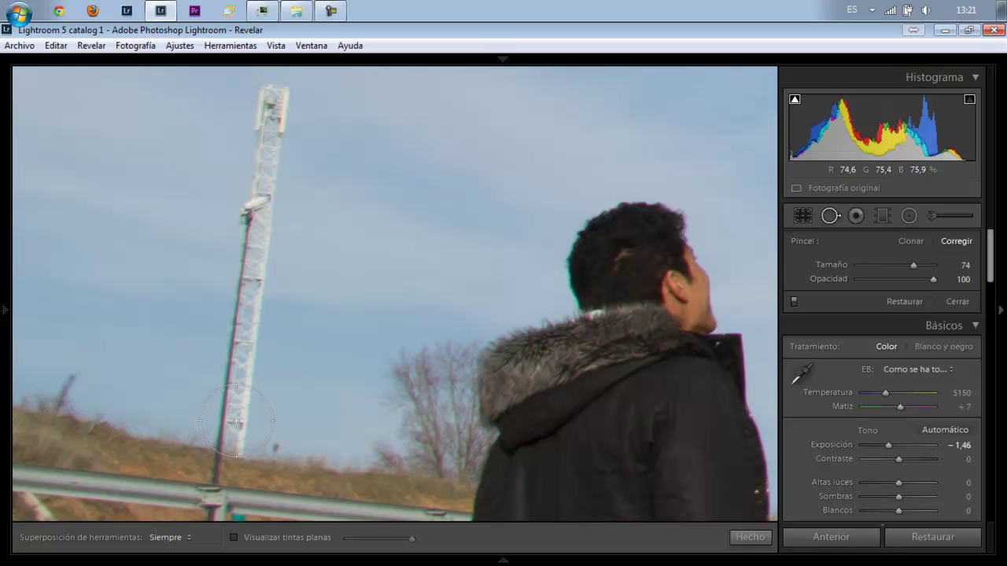
pyautogui.click(236, 421)
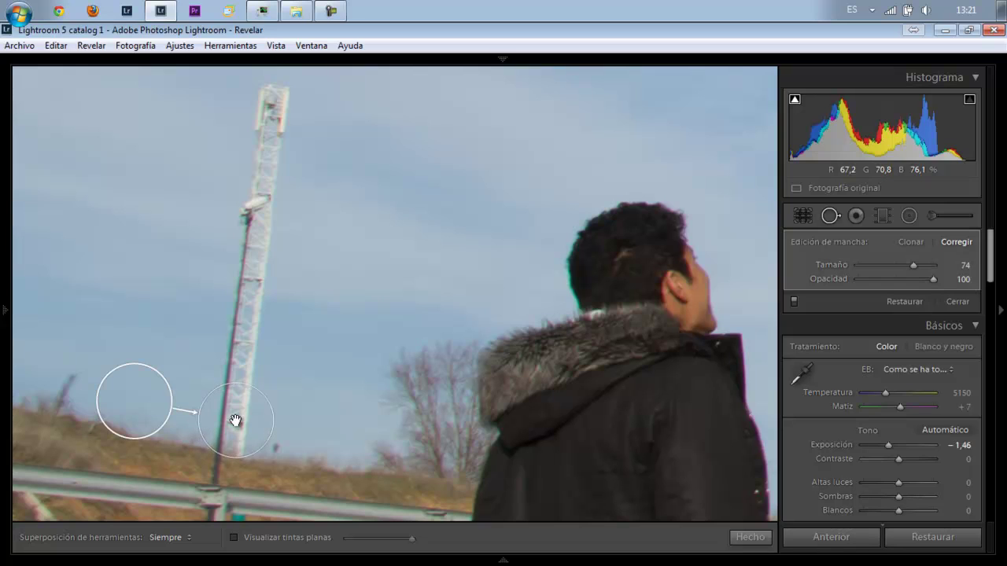
pyautogui.press('shift')
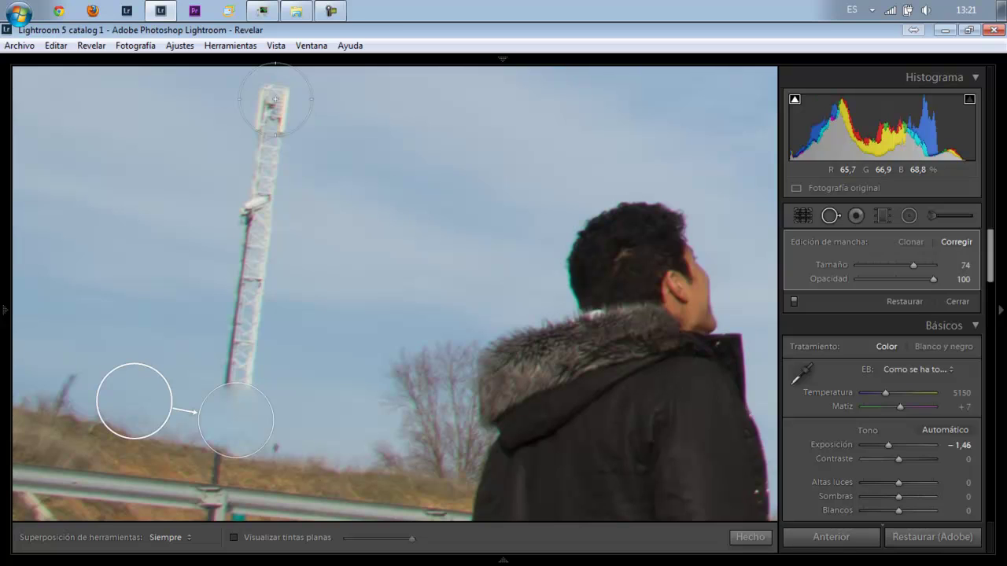
pyautogui.keyDown('shift'); pyautogui.click(274, 99); pyautogui.keyUp('shift')
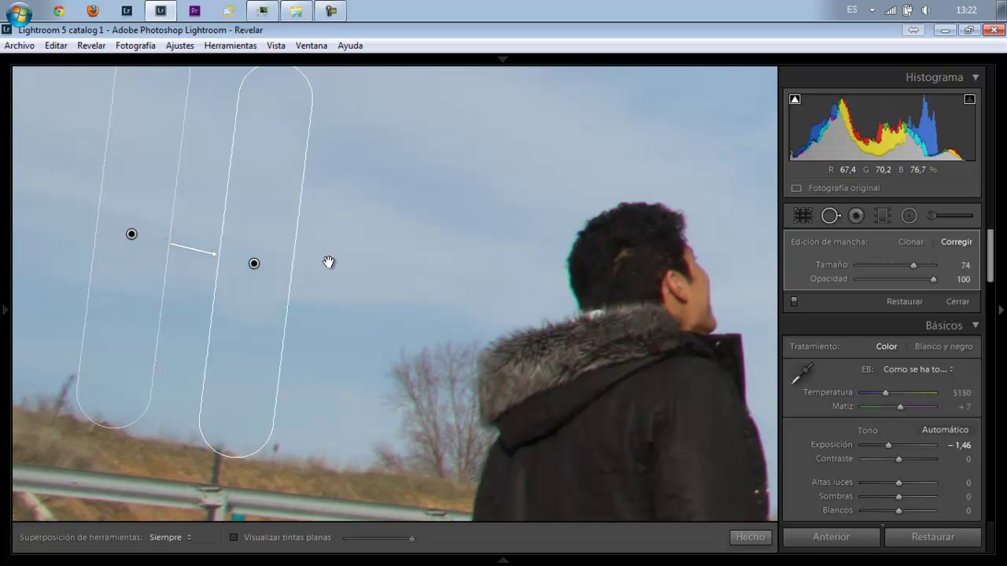
pyautogui.click(759, 538)
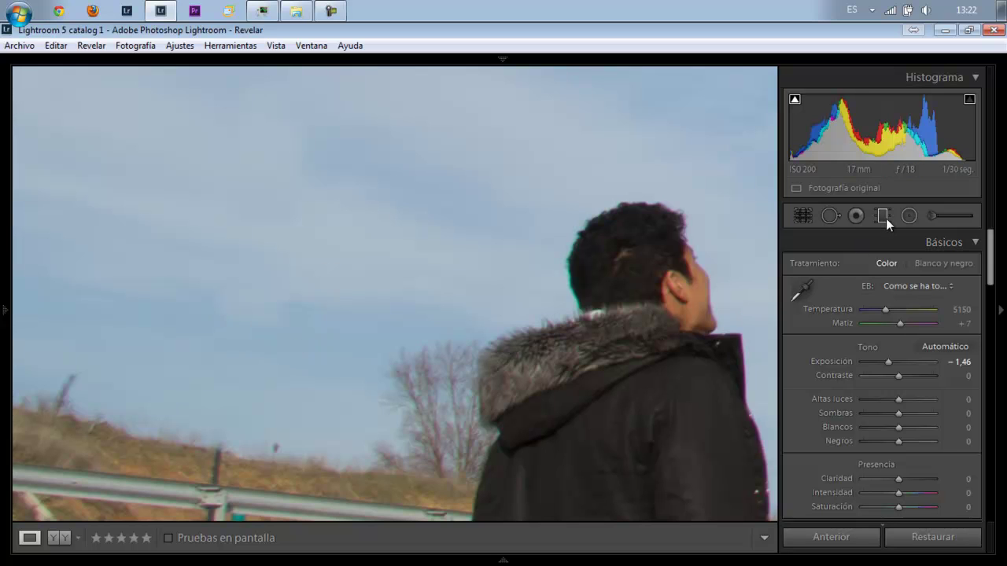
# Reselect the tower heal spot and move its sky source area slightly down
pyautogui.click(831, 217)
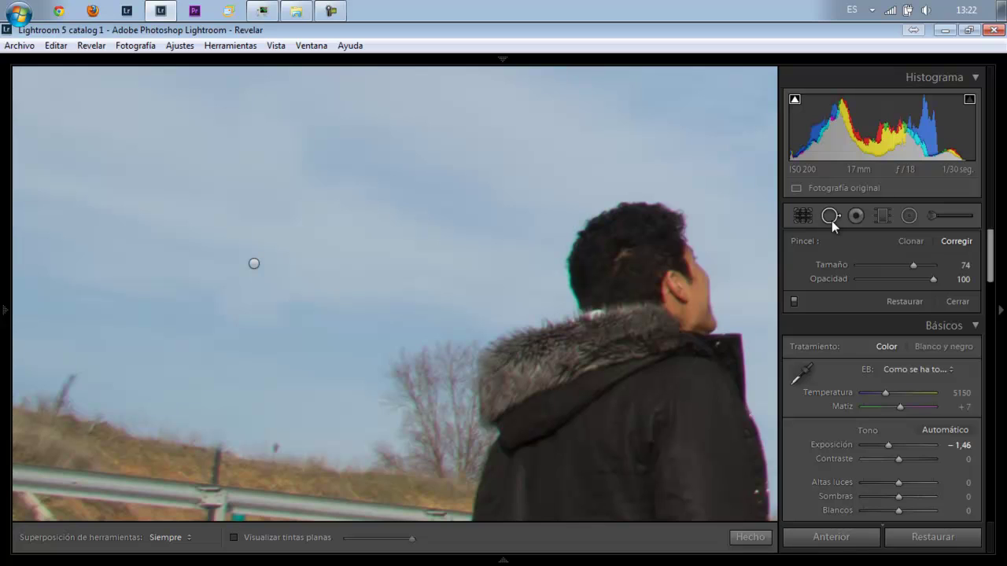
pyautogui.moveTo(275, 103); pyautogui.dragTo(236, 420)
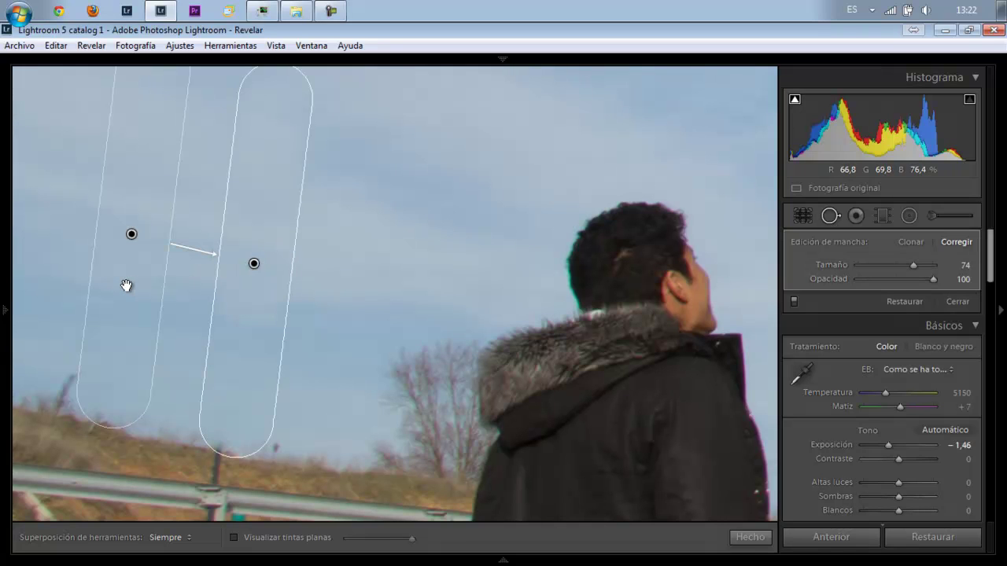
pyautogui.moveTo(126, 285); pyautogui.dragTo(126, 276)
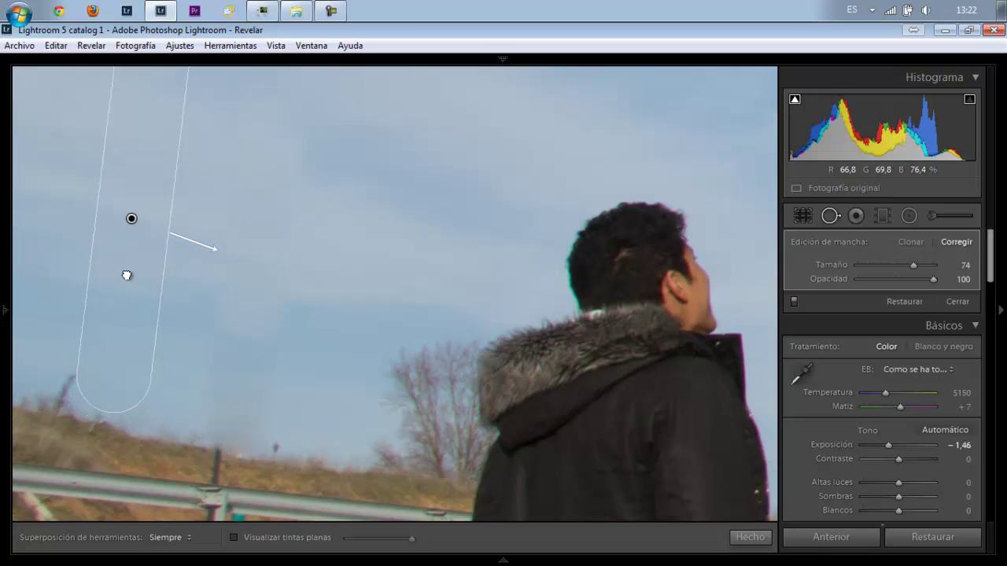
pyautogui.moveTo(126, 276)
pyautogui.mouseDown()
pyautogui.moveTo(127, 302)
pyautogui.moveTo(135, 281)
pyautogui.moveTo(183, 294)
pyautogui.mouseUp()
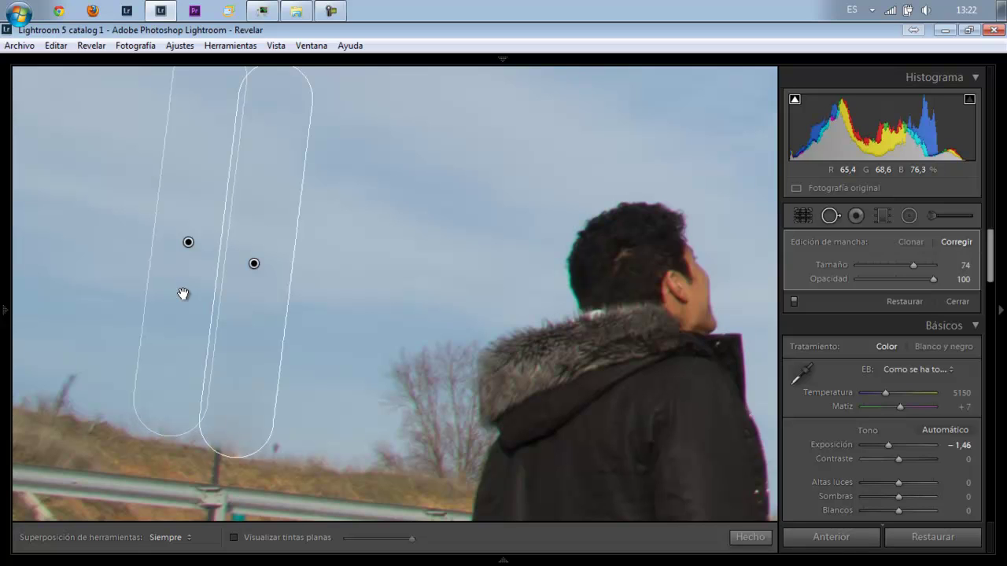
pyautogui.click(760, 538)
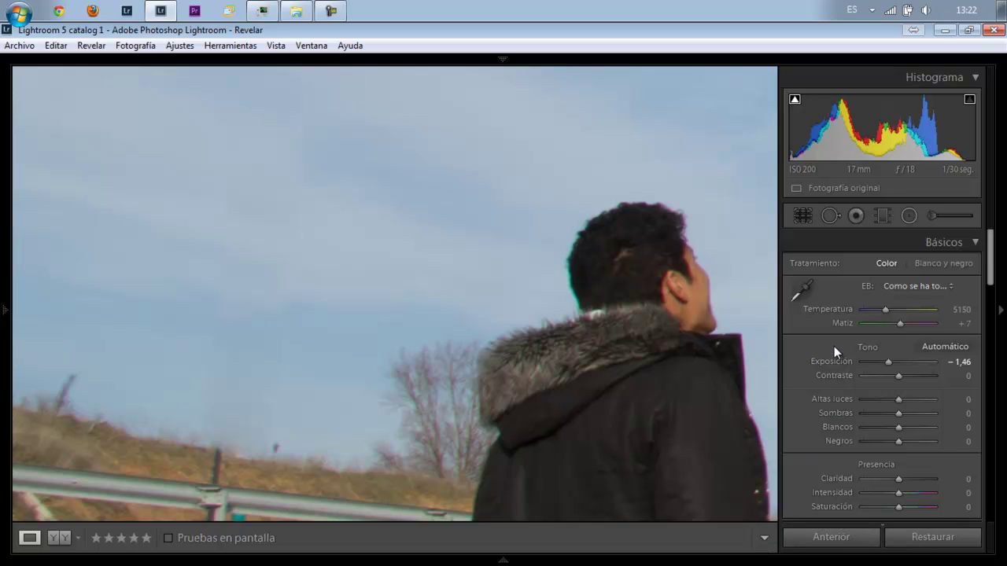
# Delete the old tower spot and heal a straight Shift-click stroke from the tower top downward
pyautogui.click(831, 215)
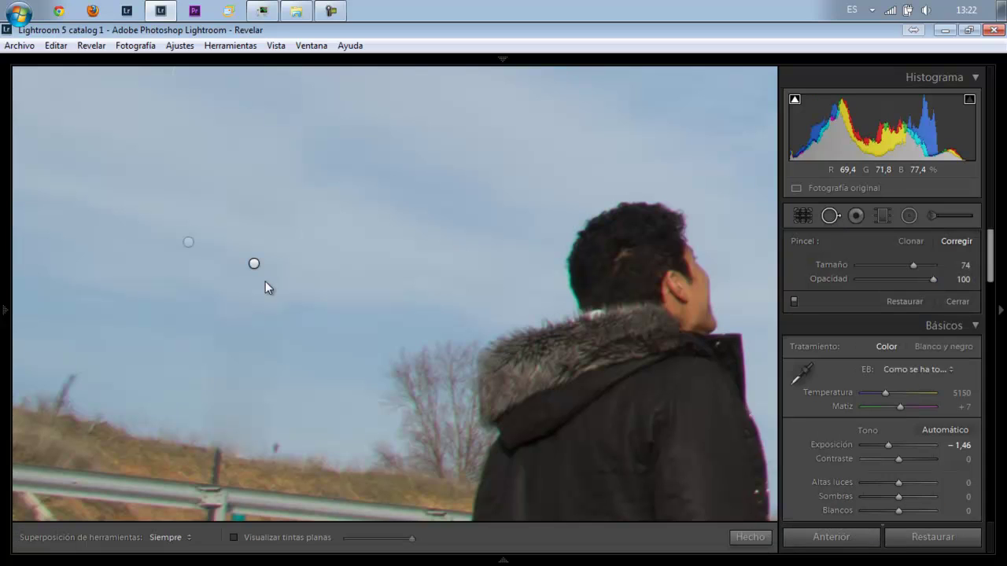
pyautogui.click(253, 264)
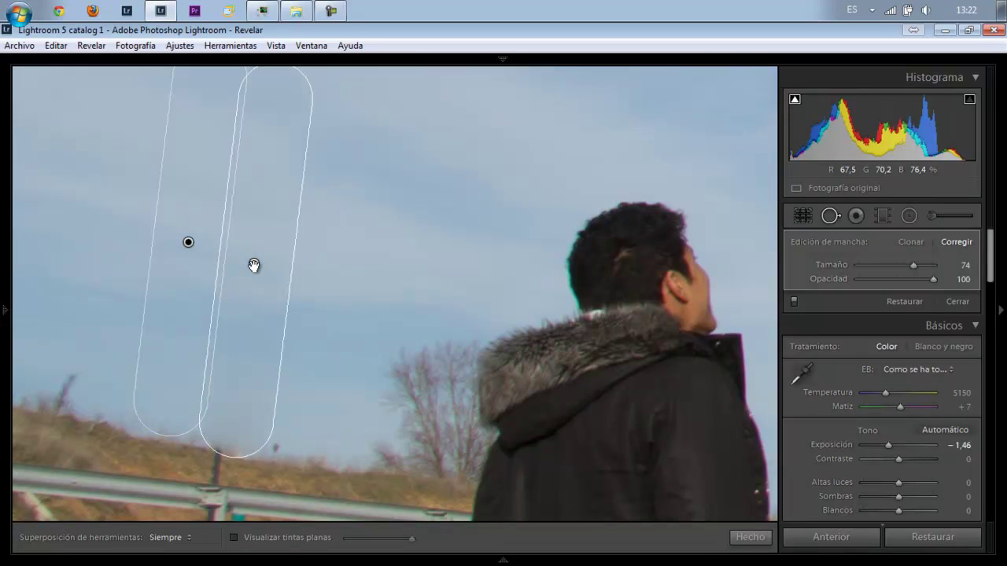
pyautogui.press('Delete')
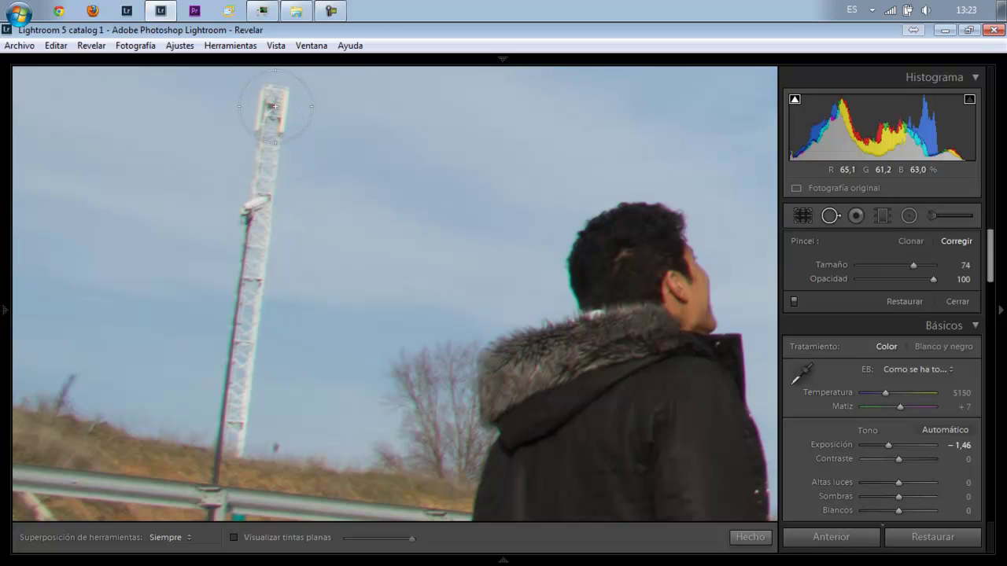
pyautogui.click(274, 106)
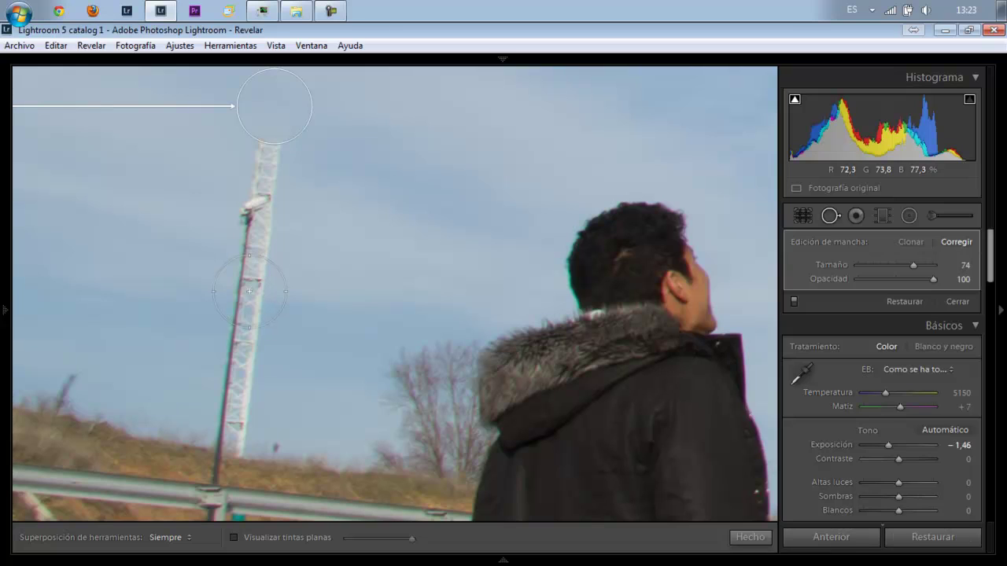
pyautogui.press('shift')
pyautogui.keyDown('shift'); pyautogui.click(248, 291); pyautogui.keyUp('shift')
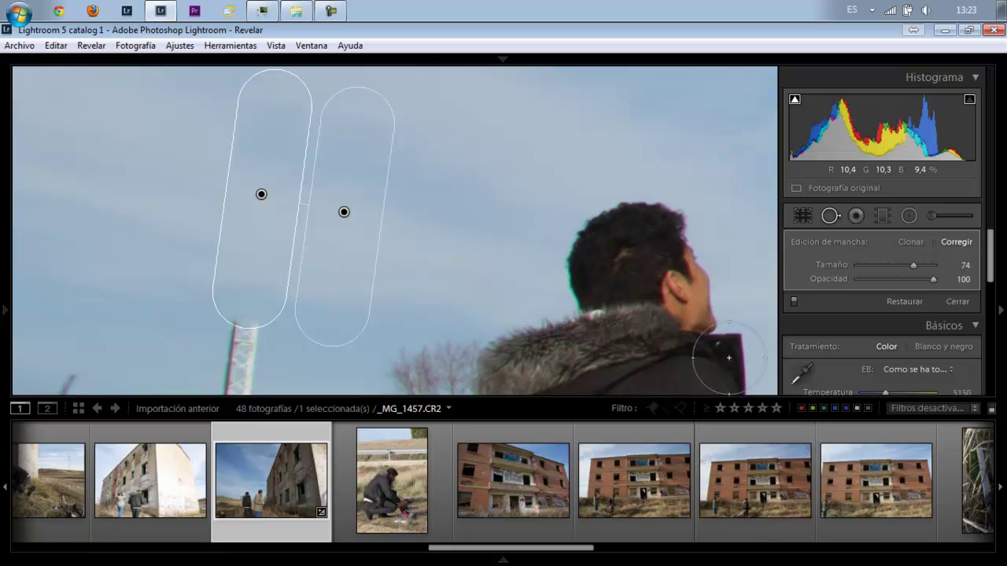
pyautogui.press('q')
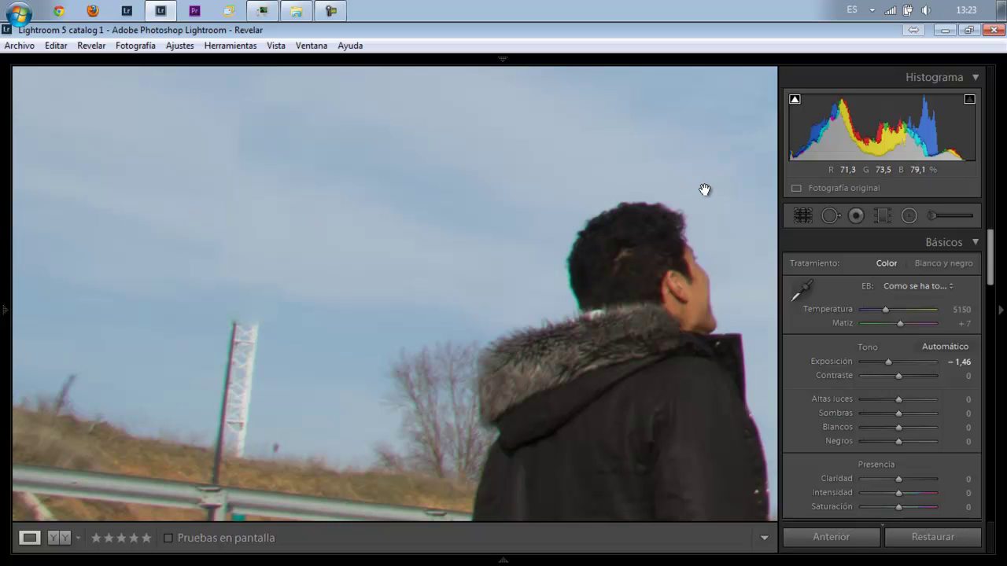
# Paint out the remaining lower tower stub, then switch to the graffiti building photo
pyautogui.click(828, 217)
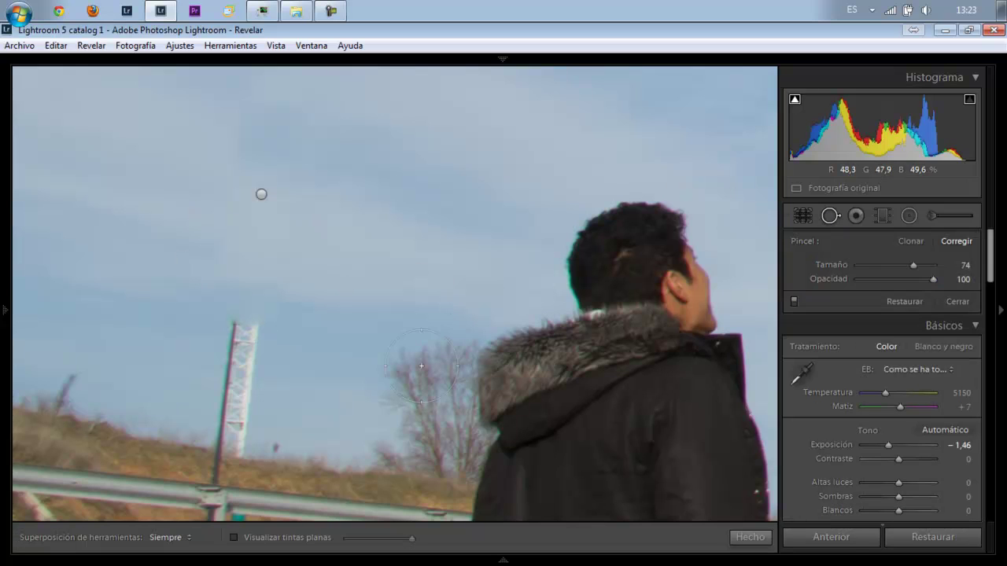
pyautogui.click(236, 417)
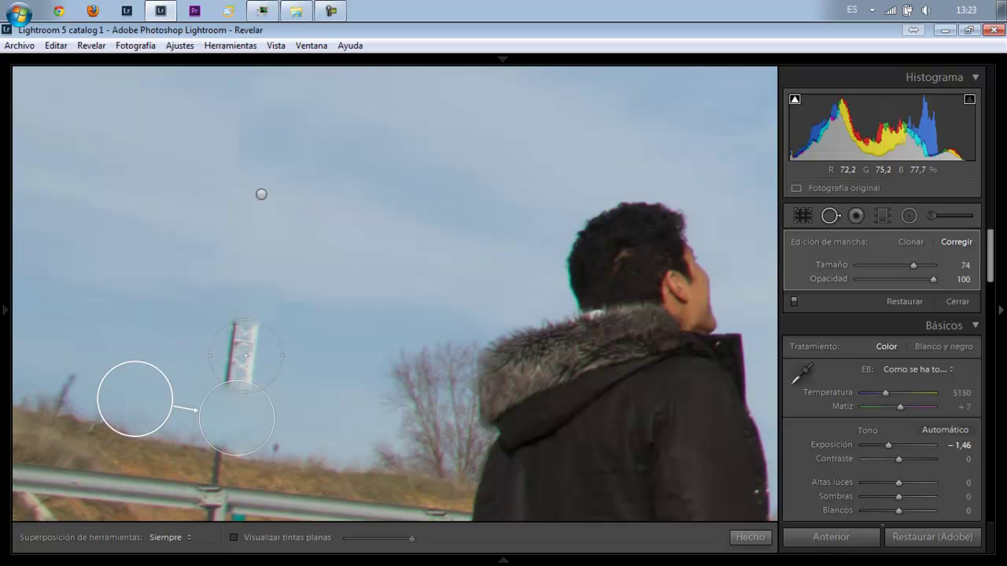
pyautogui.moveTo(245, 351); pyautogui.dragTo(246, 352)
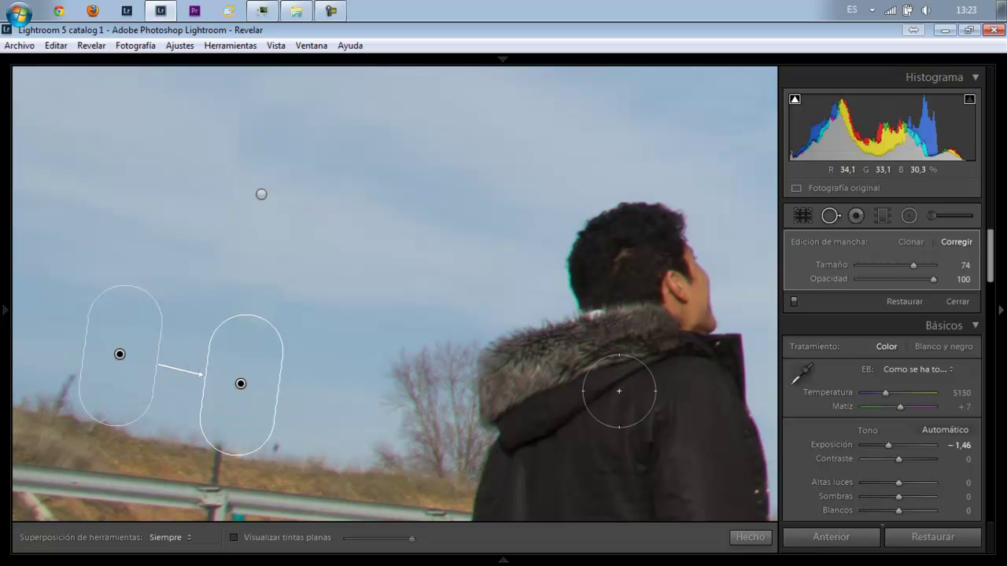
pyautogui.click(751, 538)
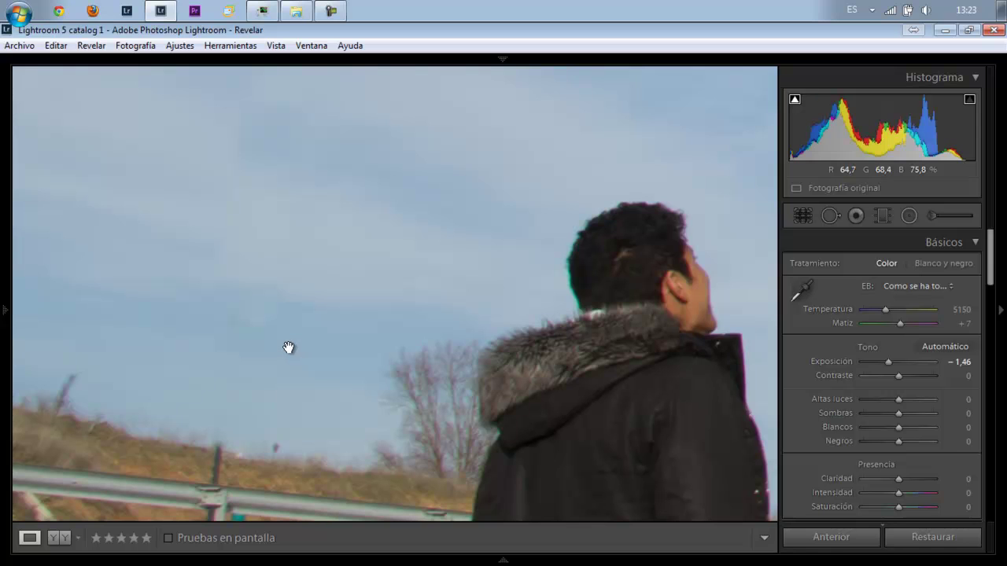
pyautogui.click(360, 421)
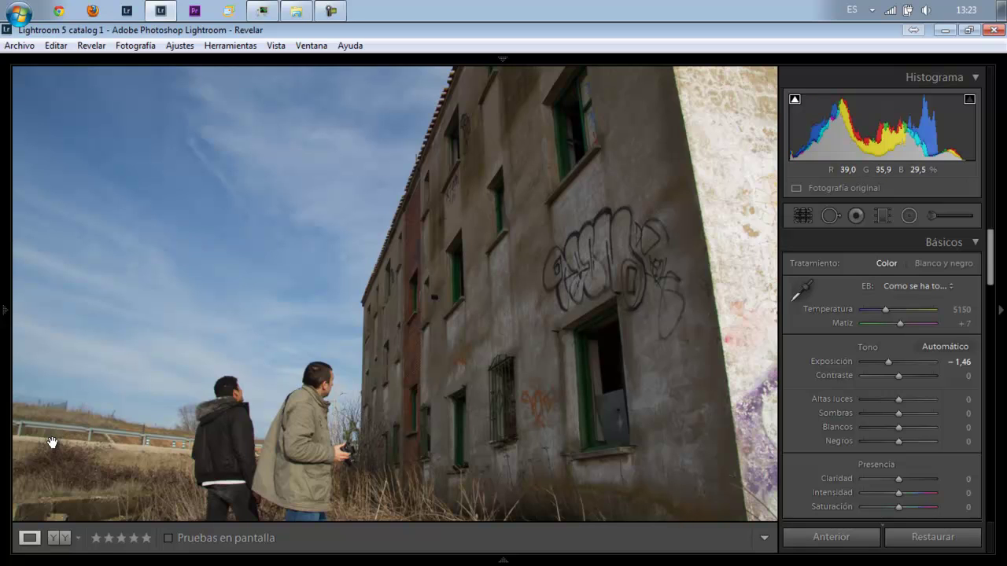
# Reopen Spot Removal (Heal, size 74, opacity 100) on the graffiti building photo, leaving the crop unchanged
pyautogui.click(803, 215)
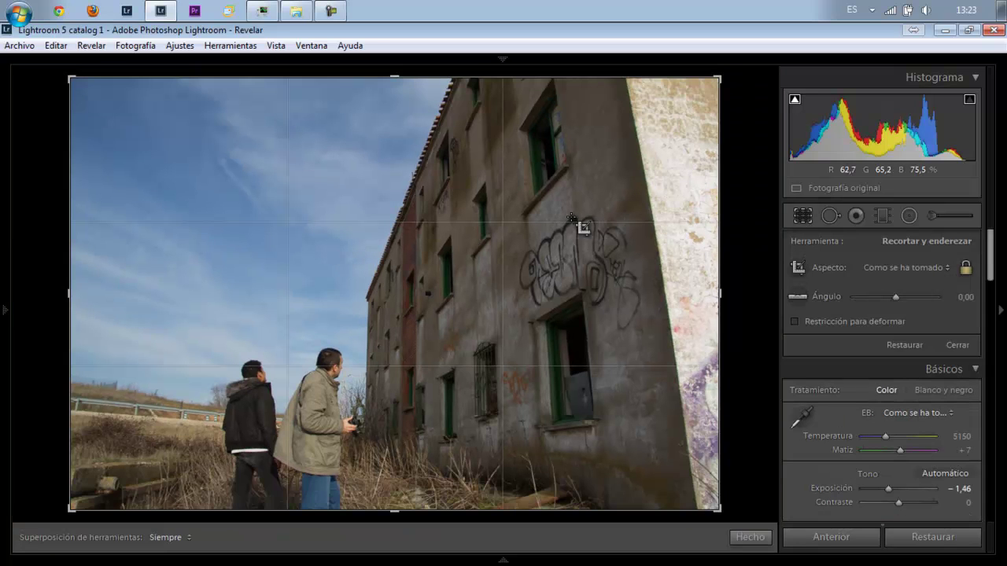
pyautogui.click(803, 217)
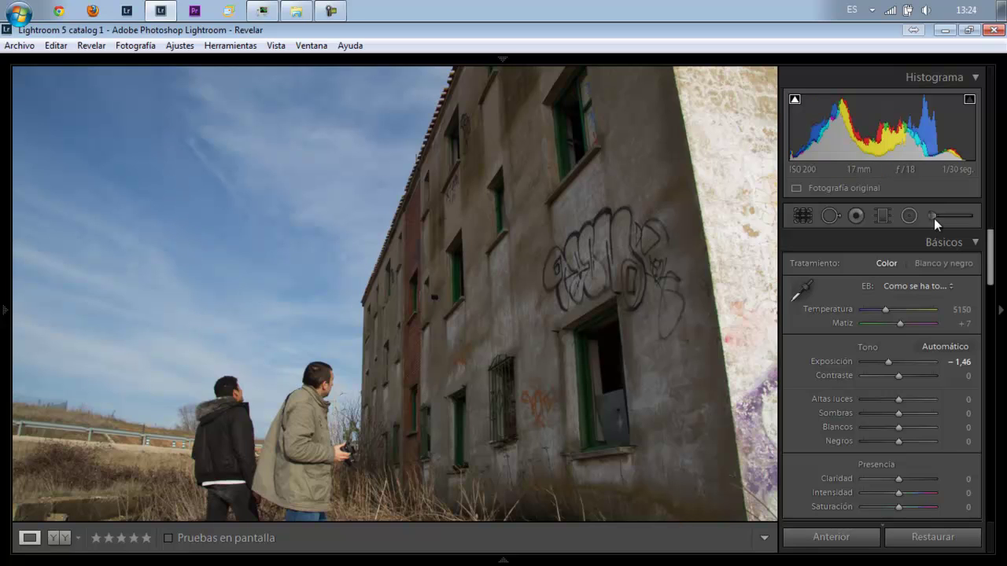
pyautogui.click(828, 218)
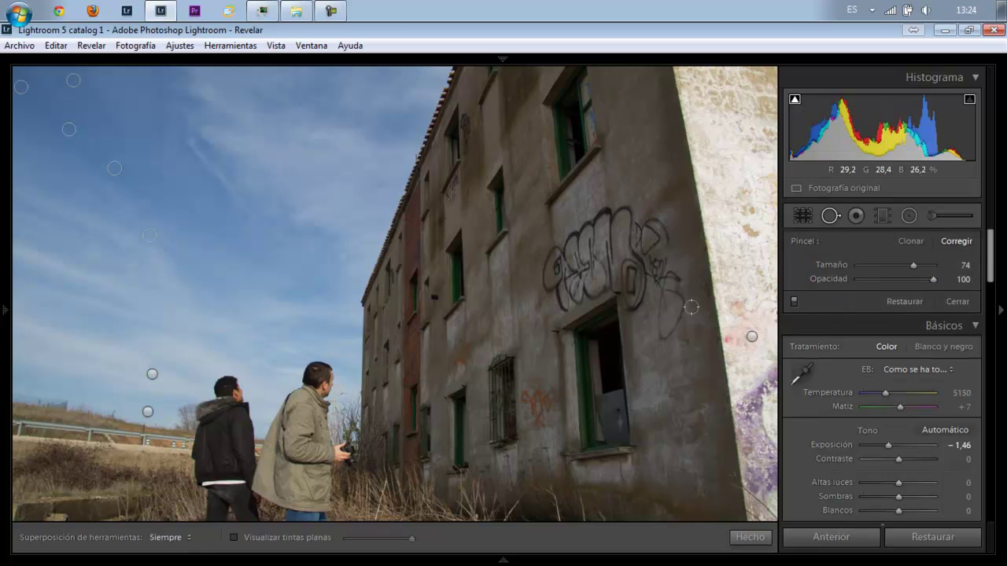
# Heal debris in the lower-left grass, moving its source to cleaner grass and checking at 1:1
pyautogui.click(148, 411)
pyautogui.moveTo(15, 516)
pyautogui.mouseDown()
pyautogui.moveTo(41, 500)
pyautogui.moveTo(70, 500)
pyautogui.moveTo(67, 515)
pyautogui.moveTo(20, 518)
pyautogui.moveTo(56, 507)
pyautogui.mouseUp()
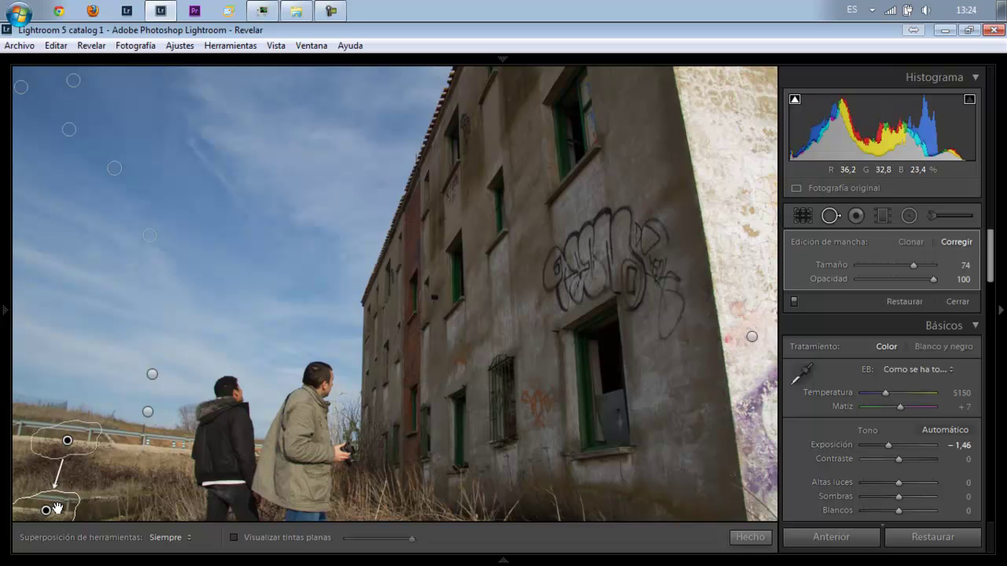
pyautogui.moveTo(69, 442)
pyautogui.mouseDown()
pyautogui.moveTo(84, 476)
pyautogui.moveTo(72, 493)
pyautogui.moveTo(68, 481)
pyautogui.mouseUp()
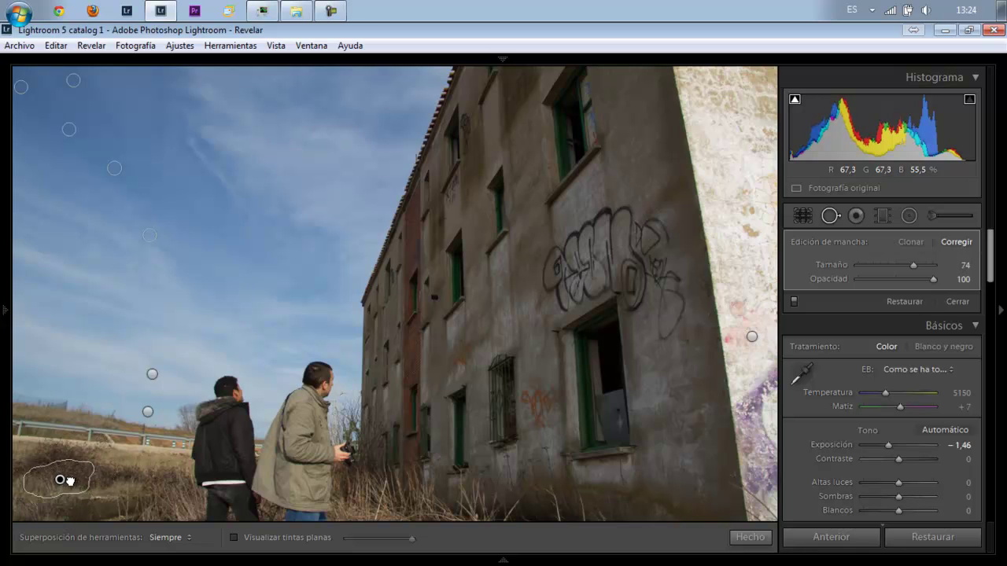
pyautogui.moveTo(68, 482); pyautogui.dragTo(67, 480)
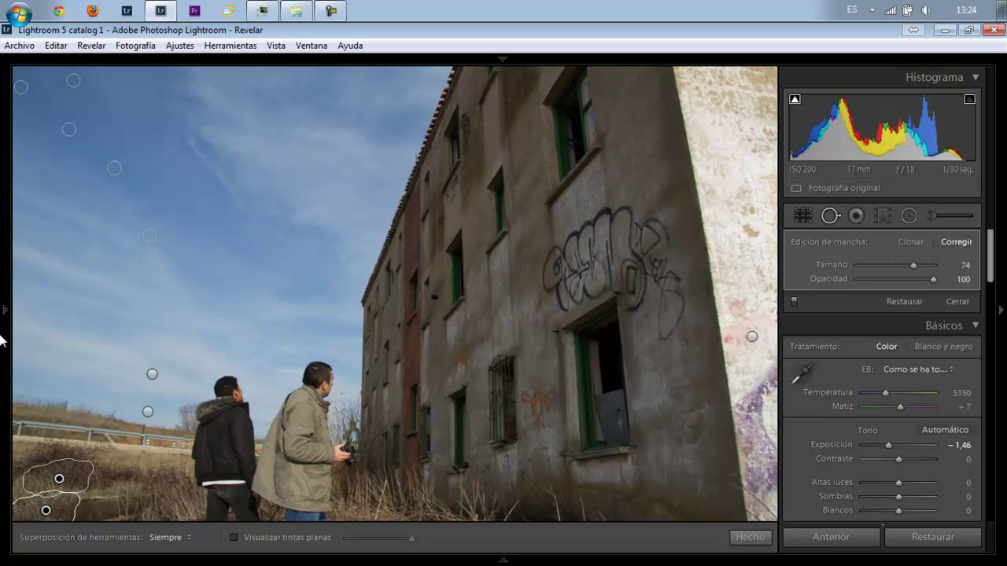
pyautogui.click(87, 227)
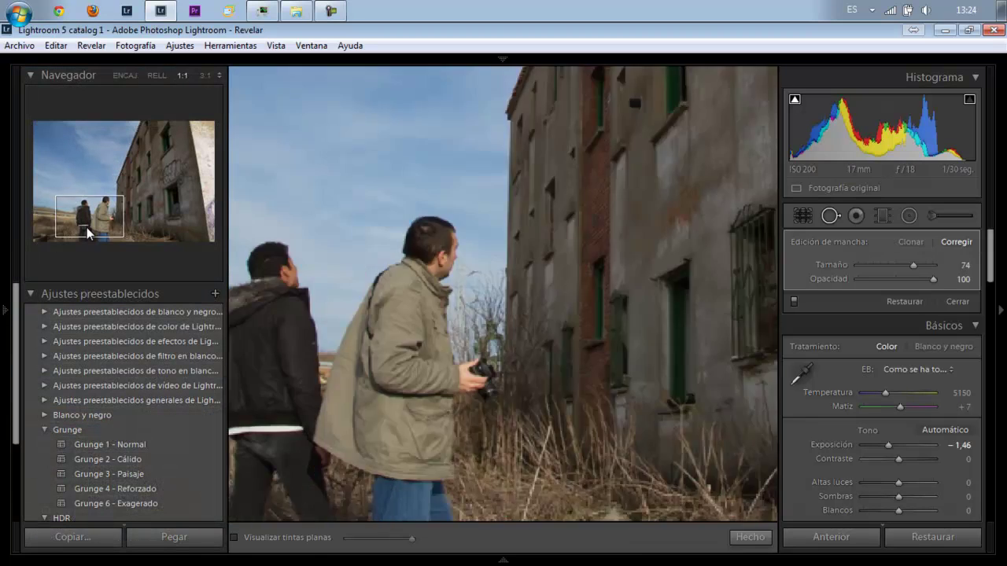
pyautogui.moveTo(86, 228); pyautogui.dragTo(83, 236)
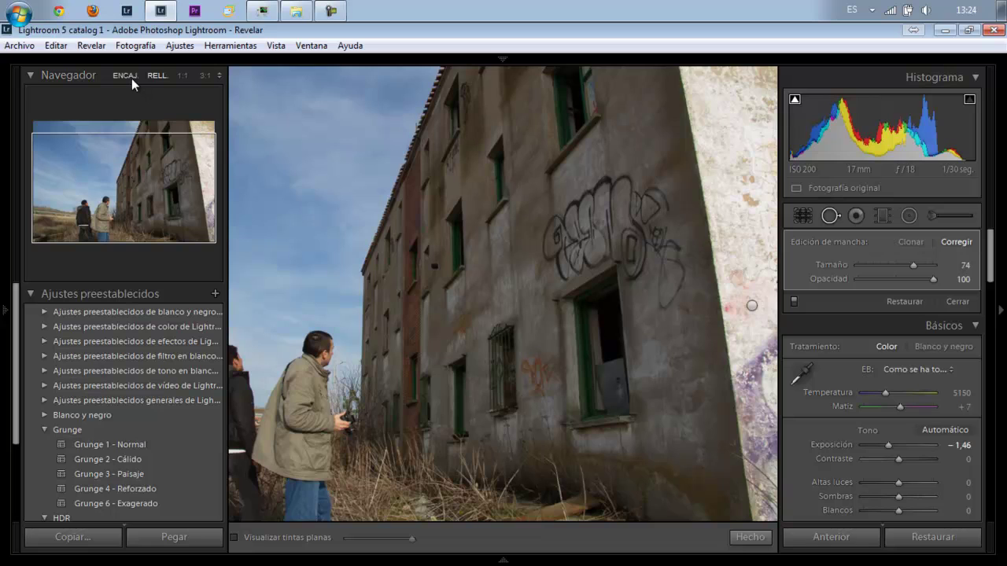
pyautogui.click(126, 75)
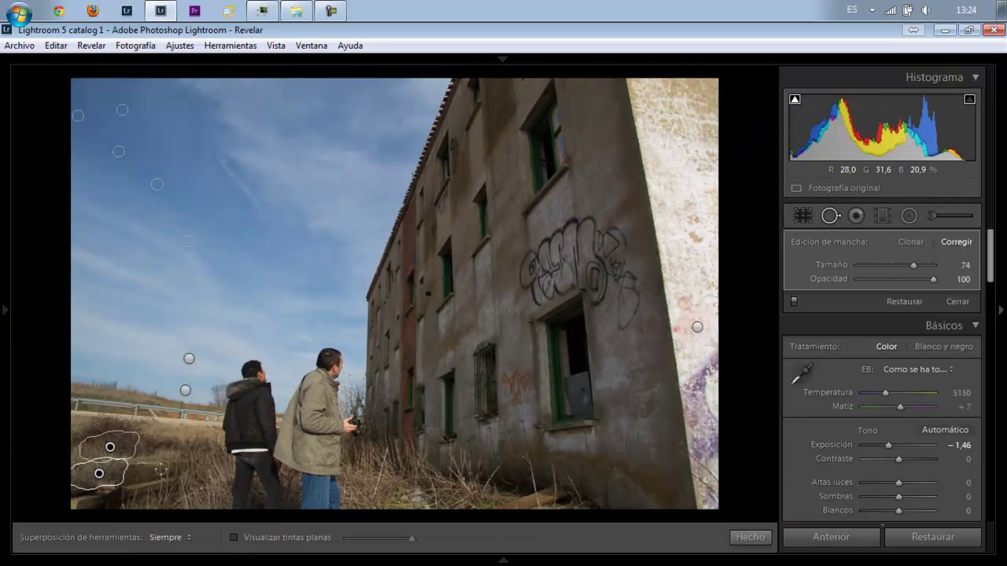
# Heal more lower-left debris at opacity 90, delete a bad spot, and start another corner stroke
pyautogui.press('Escape')
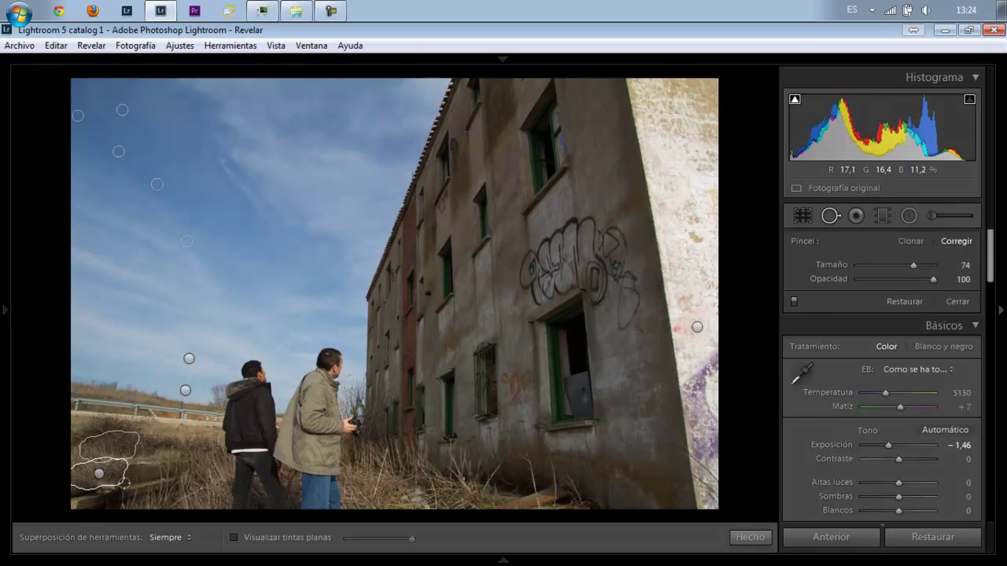
pyautogui.moveTo(123, 479)
pyautogui.mouseDown()
pyautogui.moveTo(137, 466)
pyautogui.moveTo(180, 463)
pyautogui.moveTo(134, 476)
pyautogui.mouseUp()
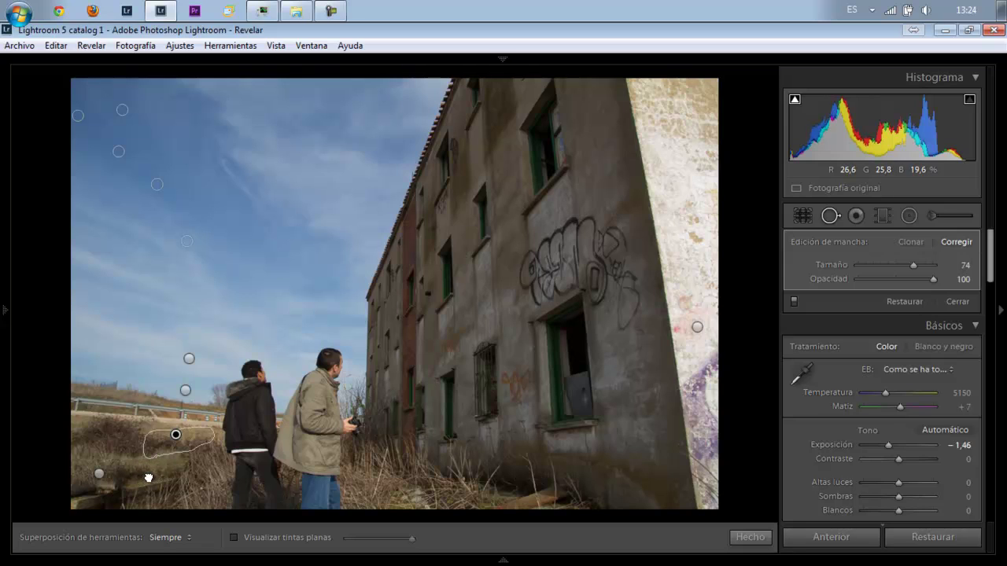
pyautogui.moveTo(183, 451); pyautogui.dragTo(179, 446)
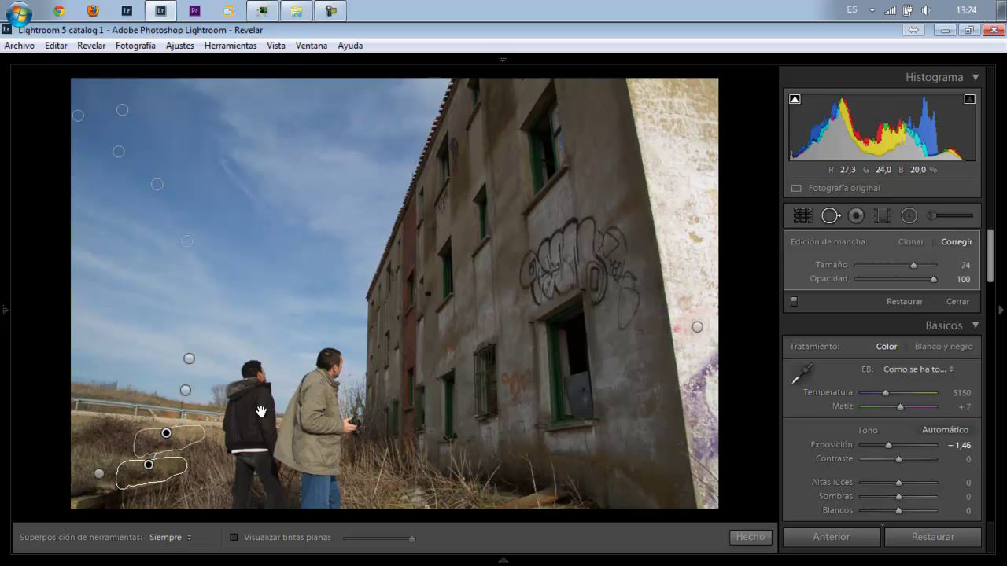
pyautogui.click(926, 279)
pyautogui.press('Delete')
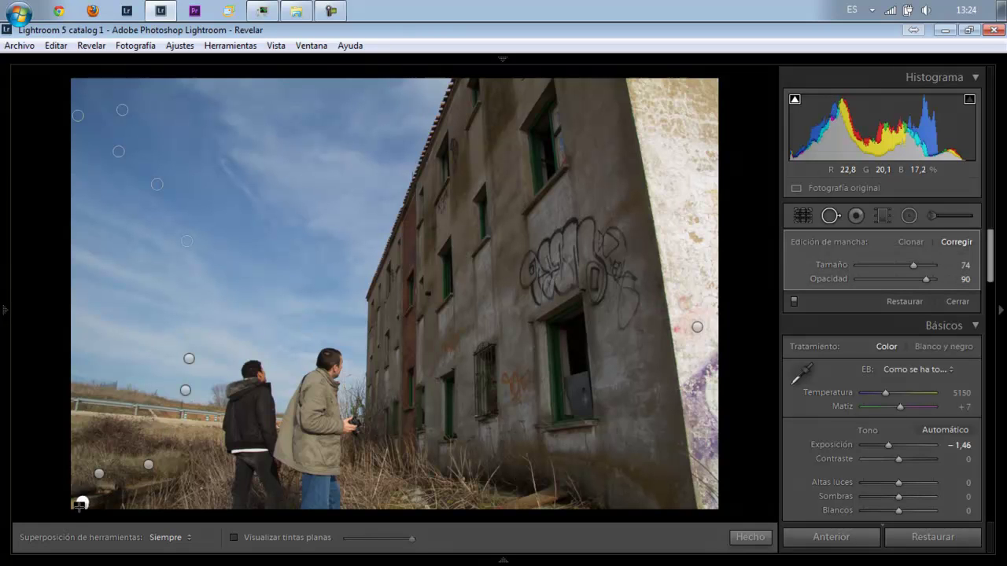
pyautogui.moveTo(79, 501)
pyautogui.mouseDown()
pyautogui.moveTo(88, 495)
pyautogui.moveTo(111, 509)
pyautogui.moveTo(118, 495)
pyautogui.moveTo(103, 499)
pyautogui.moveTo(118, 505)
pyautogui.mouseUp()
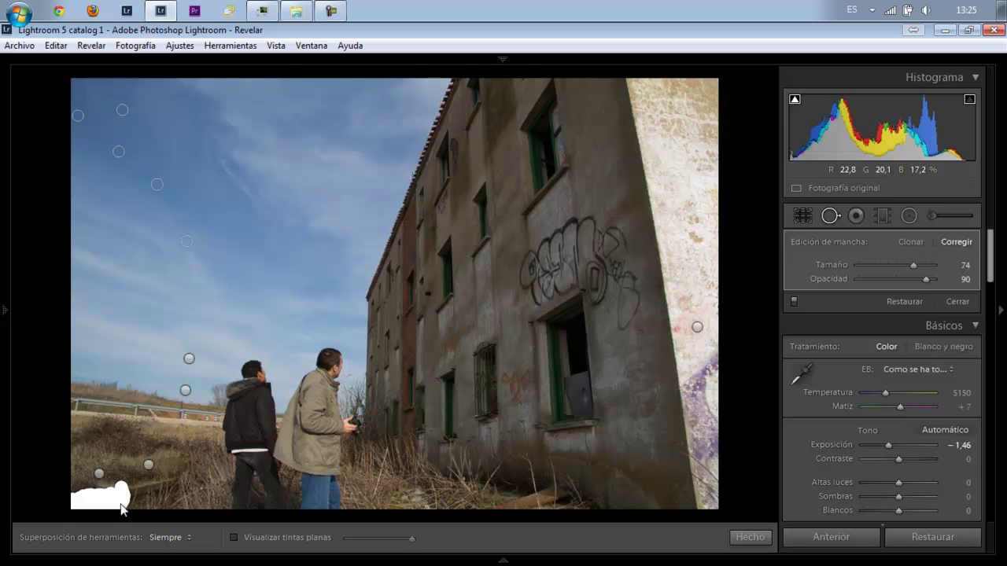
# Heal the lower-left corner debris at opacity 73, with its source moved lower into the grass
pyautogui.moveTo(119, 504); pyautogui.dragTo(119, 504)
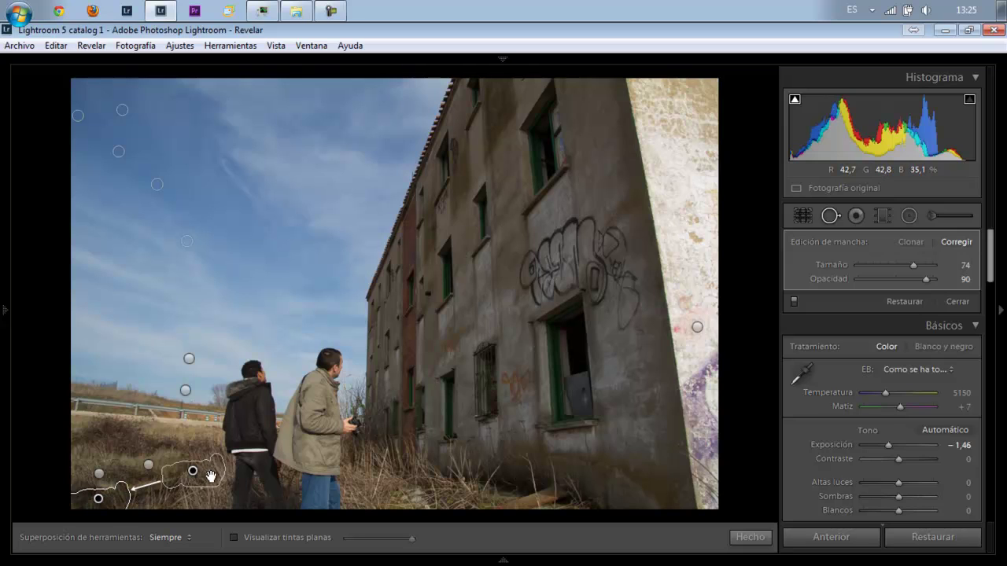
pyautogui.moveTo(211, 473); pyautogui.dragTo(211, 496)
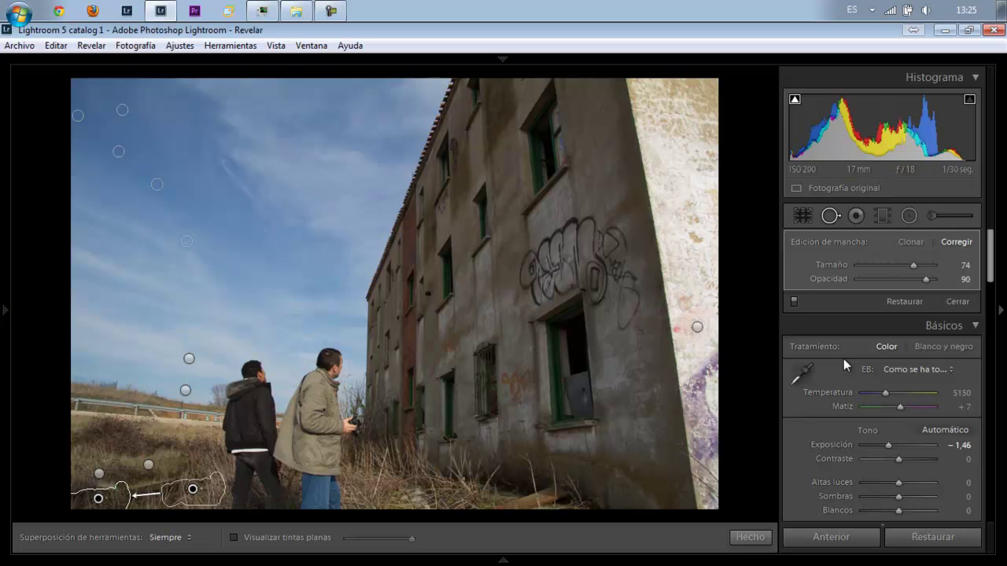
pyautogui.click(912, 280)
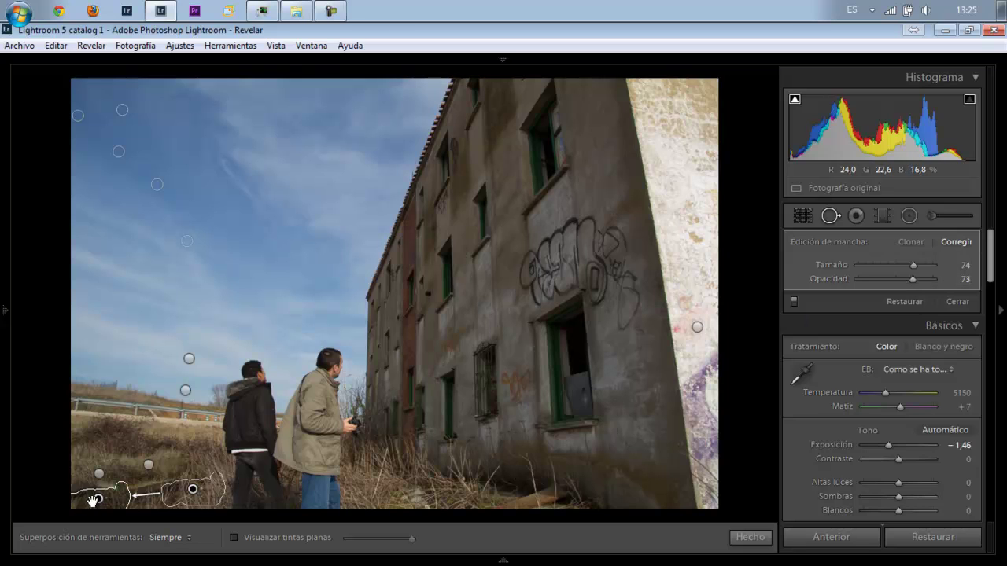
# Paint out another lower-left grass blemish, sampling a nearby grass patch, and close Spot Removal
pyautogui.press('Escape')
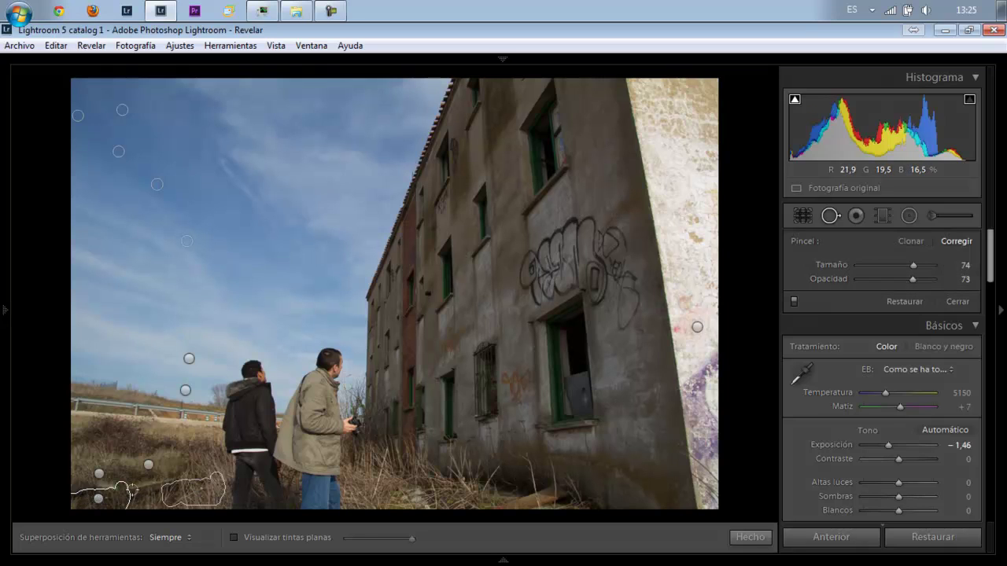
pyautogui.moveTo(133, 490)
pyautogui.mouseDown()
pyautogui.moveTo(180, 476)
pyautogui.moveTo(134, 494)
pyautogui.mouseUp()
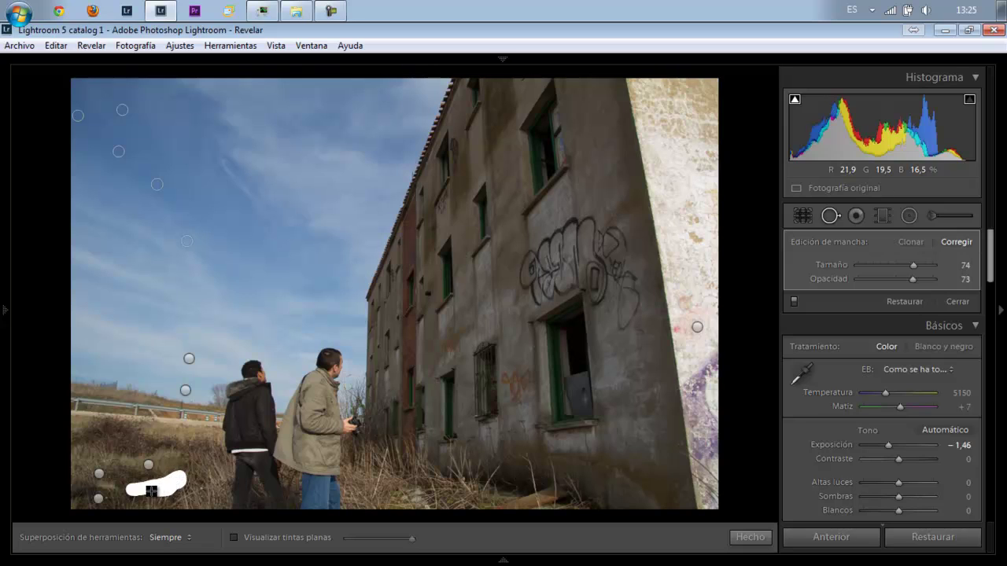
pyautogui.moveTo(134, 494); pyautogui.dragTo(138, 492)
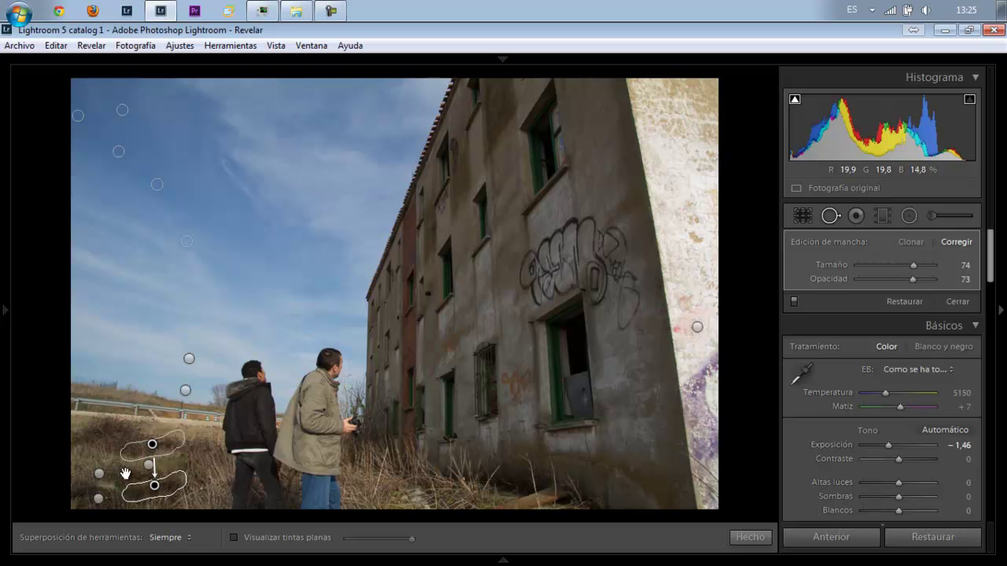
pyautogui.moveTo(168, 446); pyautogui.dragTo(202, 492)
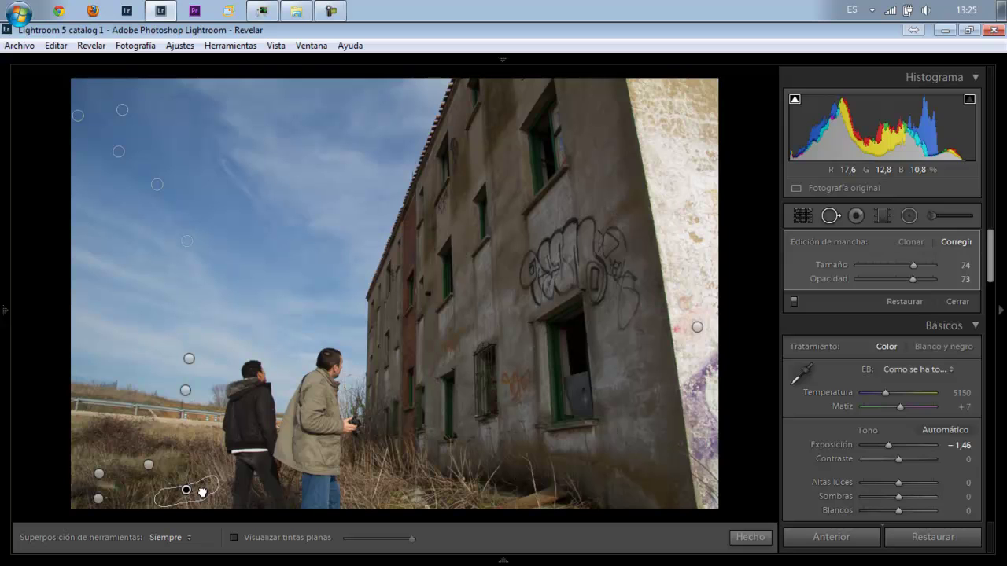
pyautogui.click(740, 540)
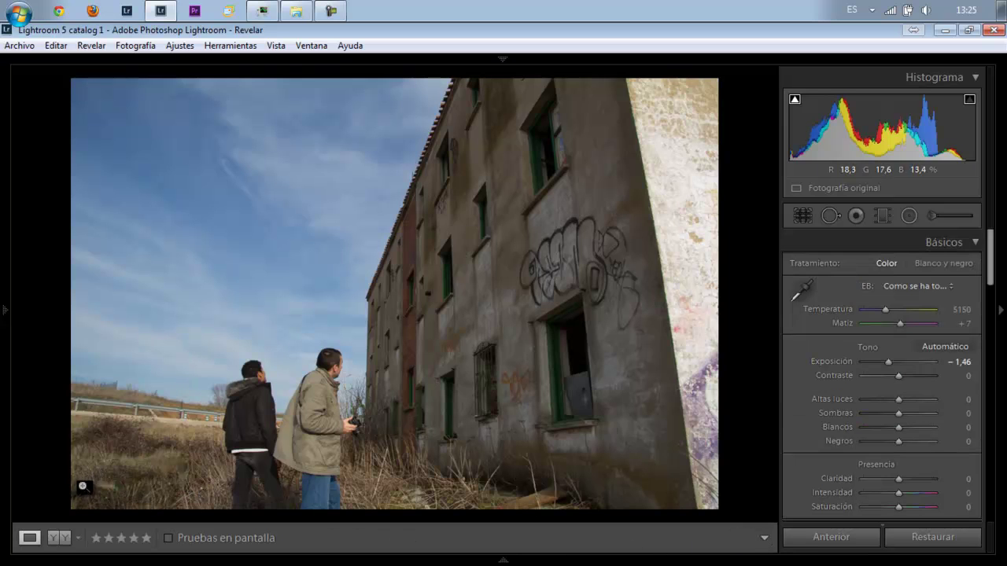
# Inspect the healed grass at 1:1, briefly review the heal spots, and reveal the filmstrip thumbnails
pyautogui.click(115, 489)
pyautogui.moveTo(114, 489); pyautogui.dragTo(202, 404)
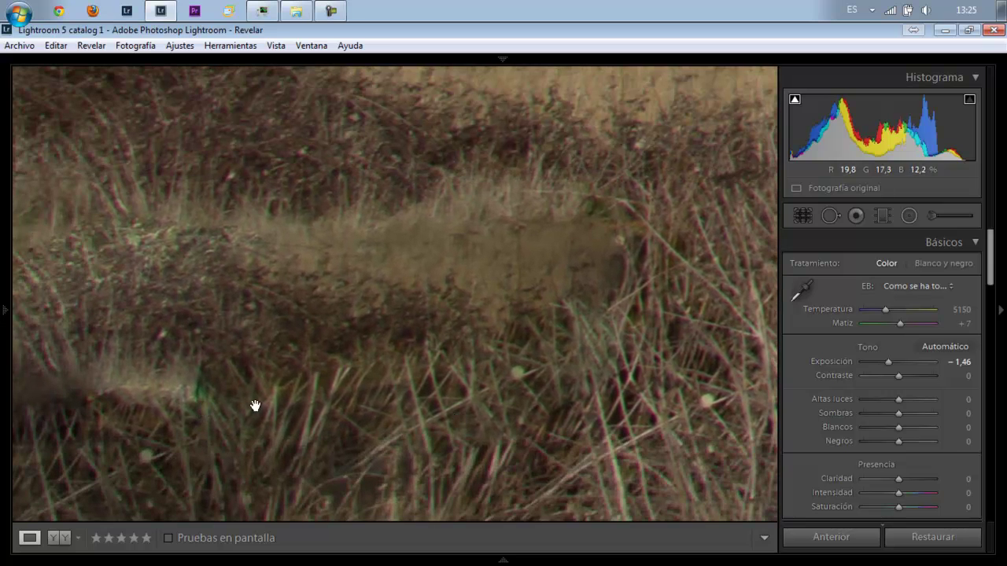
pyautogui.click(364, 318)
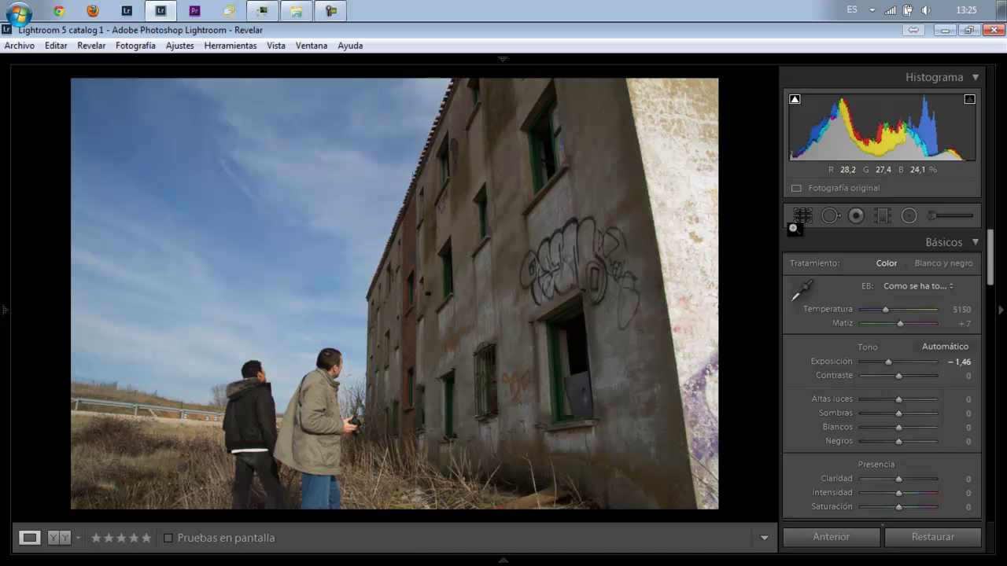
pyautogui.click(829, 217)
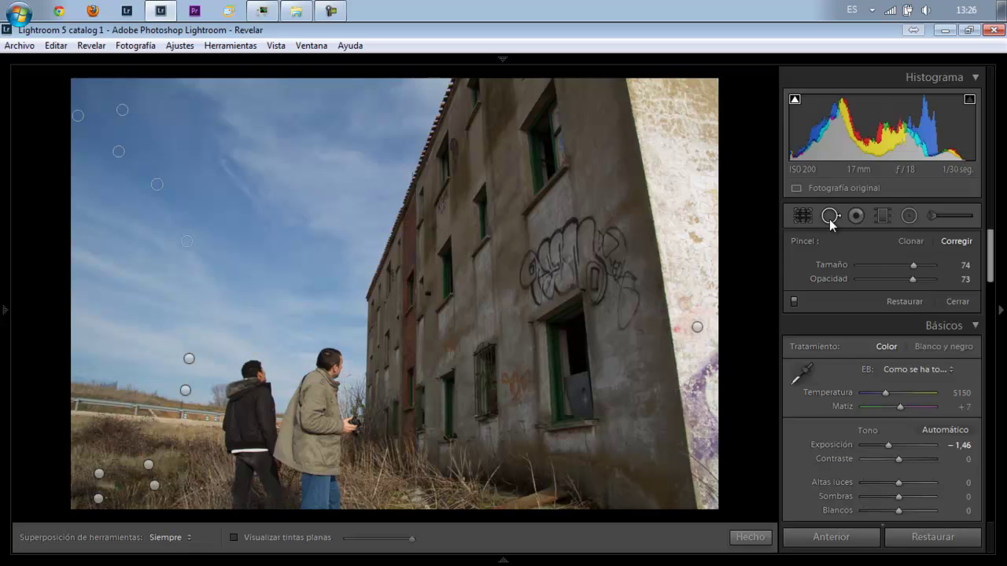
pyautogui.click(829, 219)
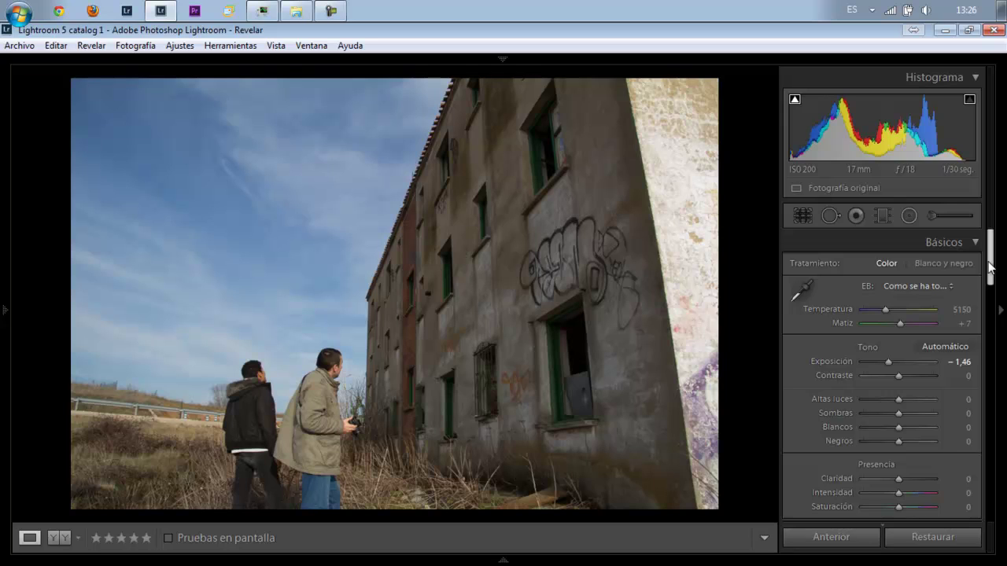
pyautogui.moveTo(990, 262)
pyautogui.mouseDown()
pyautogui.moveTo(991, 295)
pyautogui.moveTo(983, 243)
pyautogui.mouseUp()
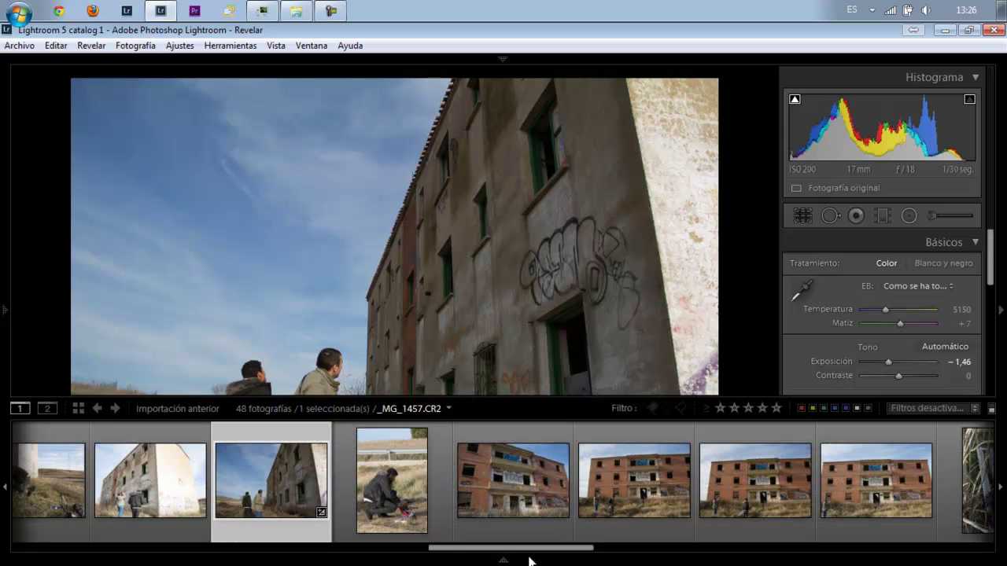
# Switch to the red-brick graffiti building photo _MG_1466.CR2 from the filmstrip
pyautogui.click(631, 454)
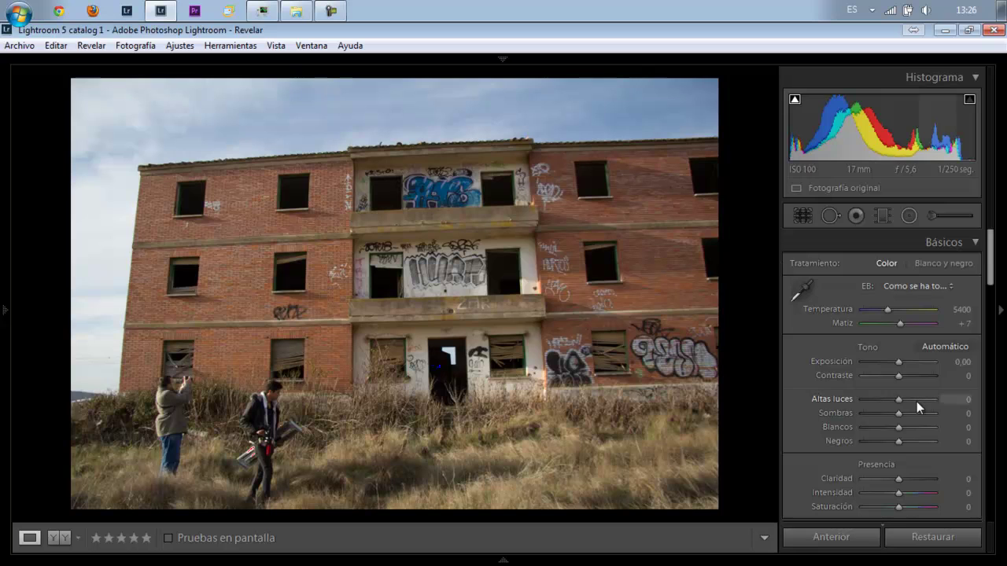
# Set Highlights -100, Shadows +100, Whites +33 and Blacks -67, checking clipping along the way
pyautogui.moveTo(880, 401); pyautogui.dragTo(854, 401)
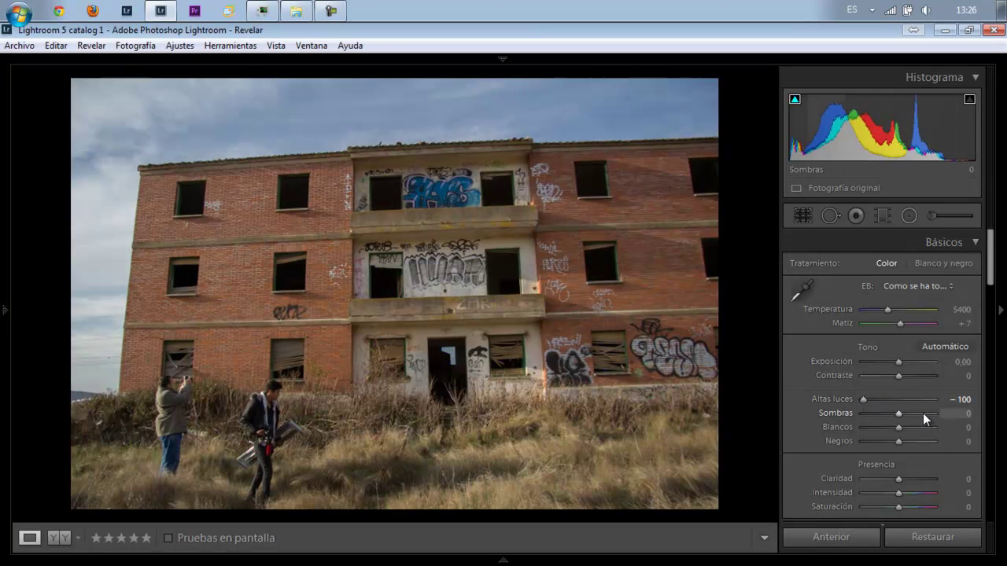
pyautogui.press('j')
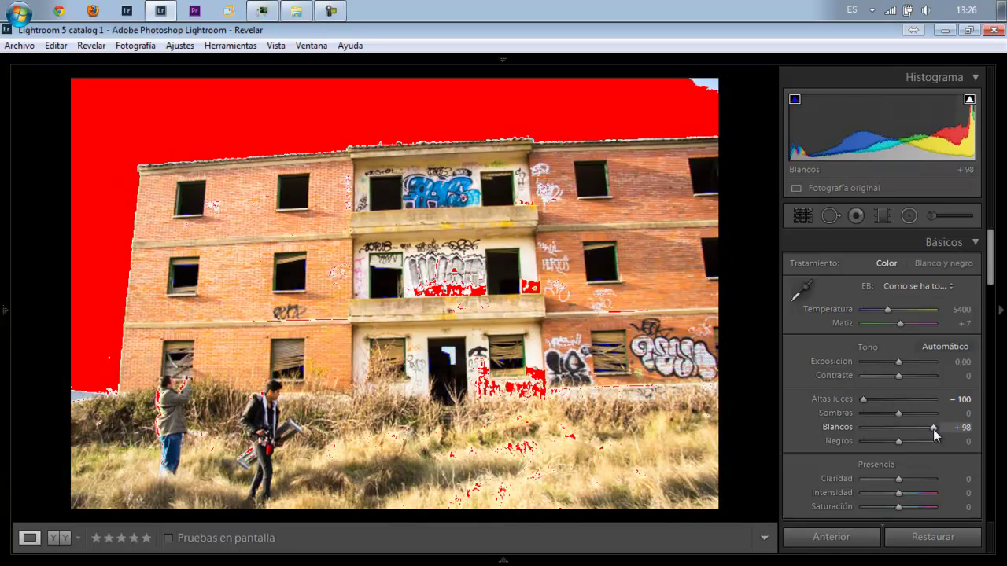
pyautogui.press('j')
pyautogui.click(934, 410)
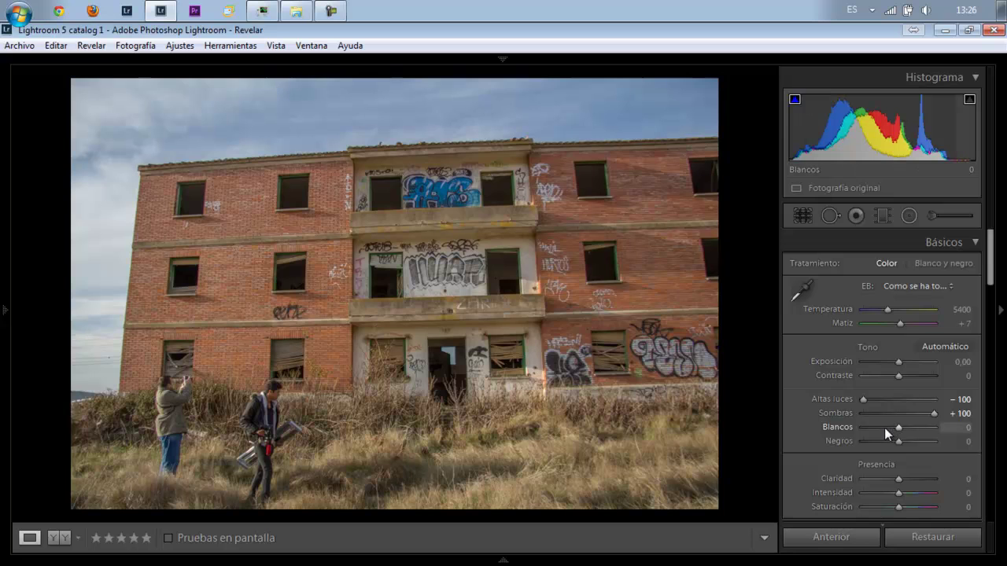
pyautogui.moveTo(899, 428); pyautogui.dragTo(910, 428)
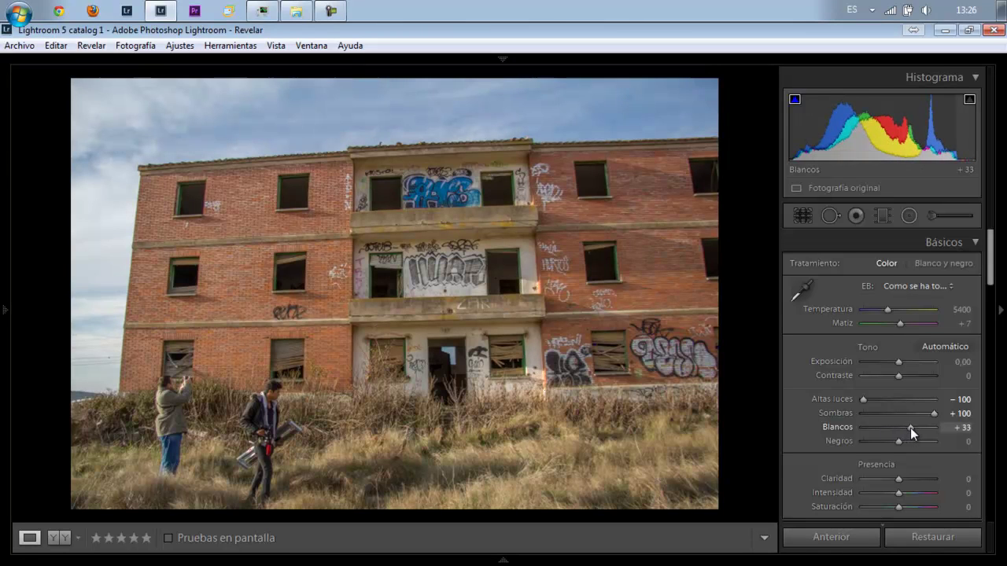
pyautogui.click(875, 440)
pyautogui.press('j')
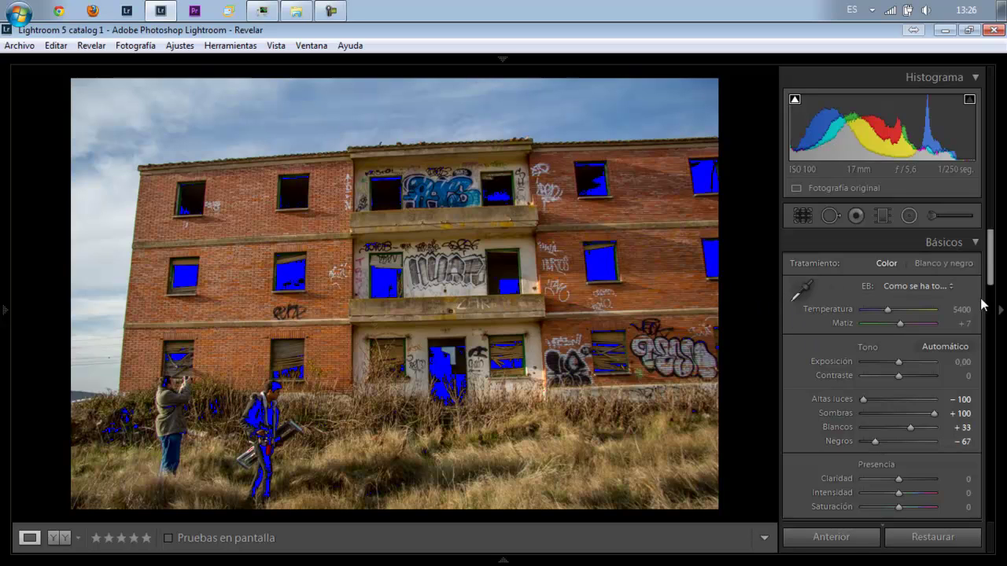
pyautogui.click(794, 99)
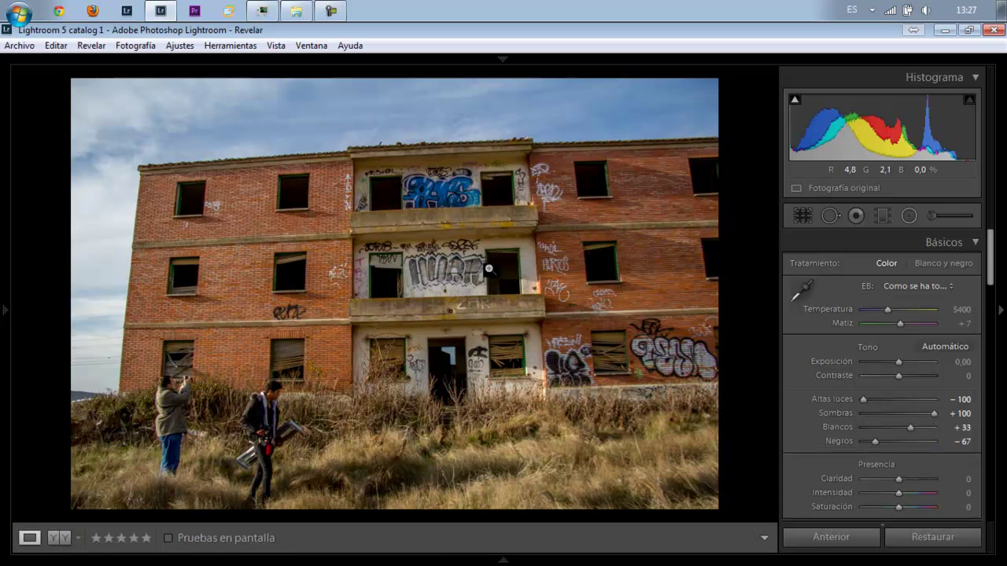
# Enable the Canon EF-S 17-85mm lens profile correction, comparing it off and on
pyautogui.moveTo(990, 254); pyautogui.dragTo(992, 393)
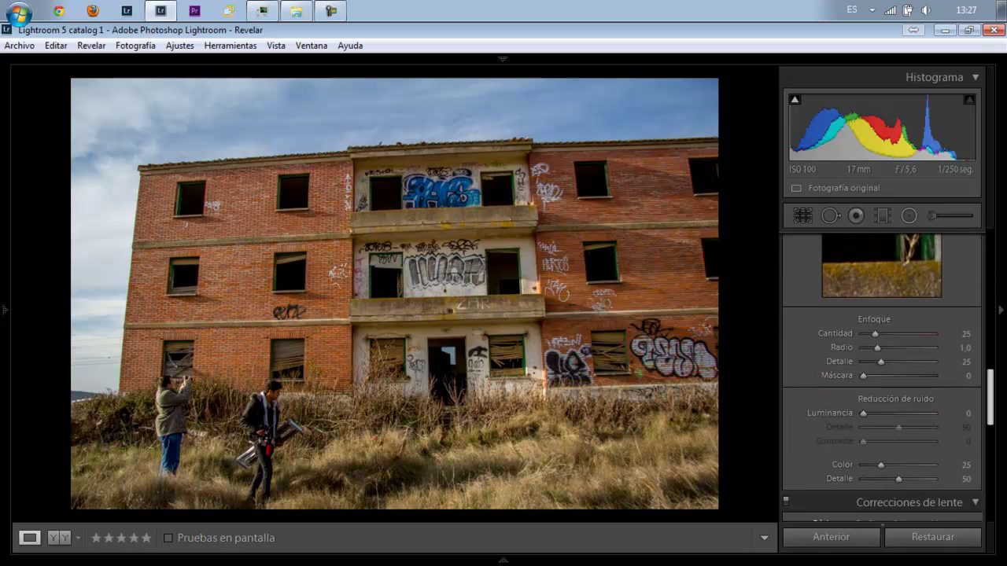
pyautogui.moveTo(990, 394); pyautogui.dragTo(990, 437)
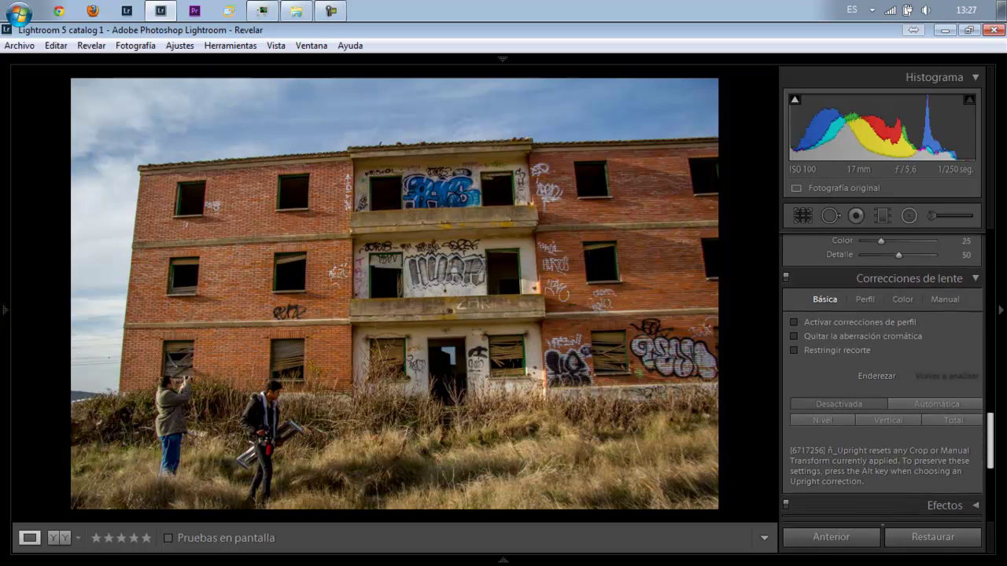
pyautogui.click(861, 289)
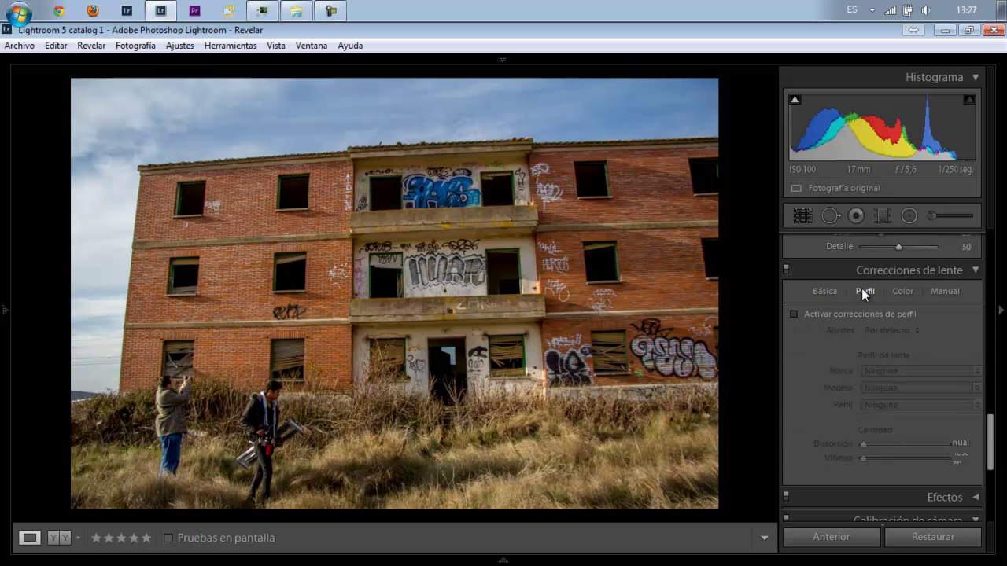
pyautogui.click(794, 314)
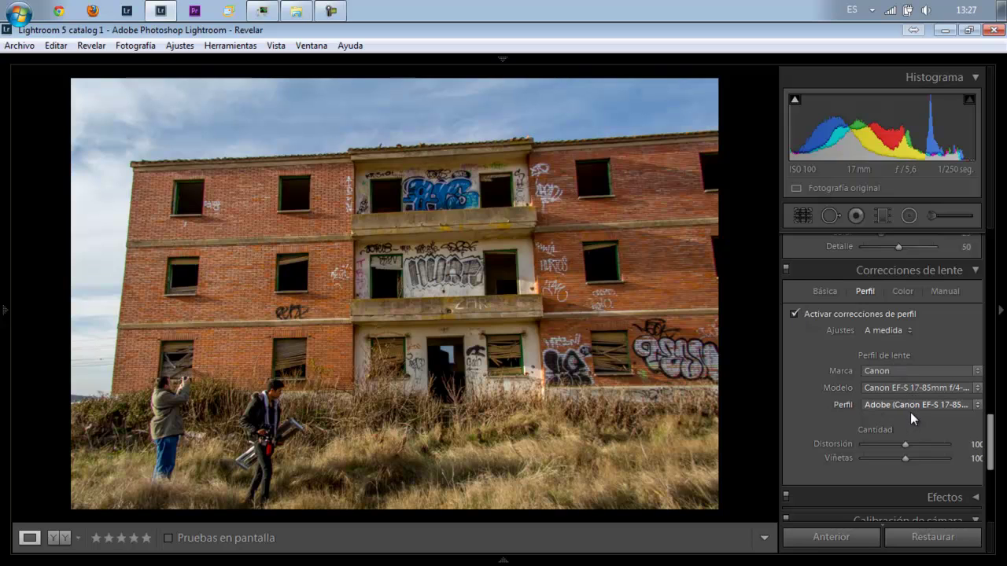
pyautogui.click(797, 317)
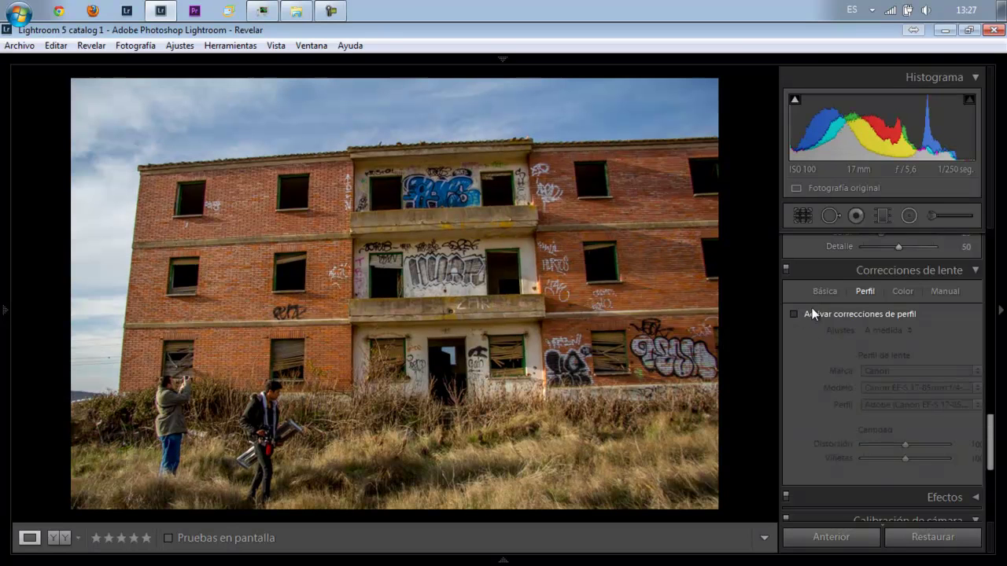
pyautogui.click(822, 293)
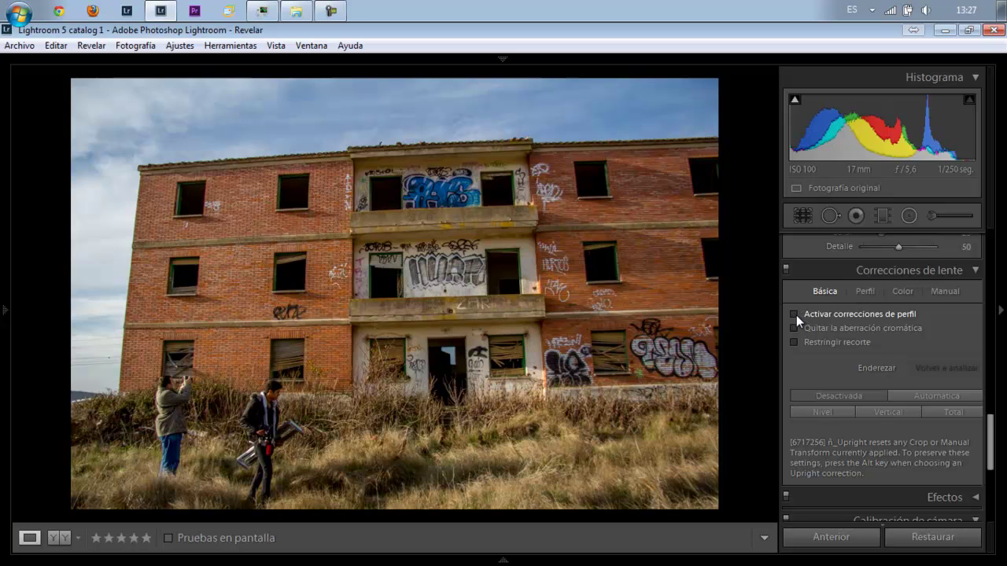
pyautogui.click(794, 314)
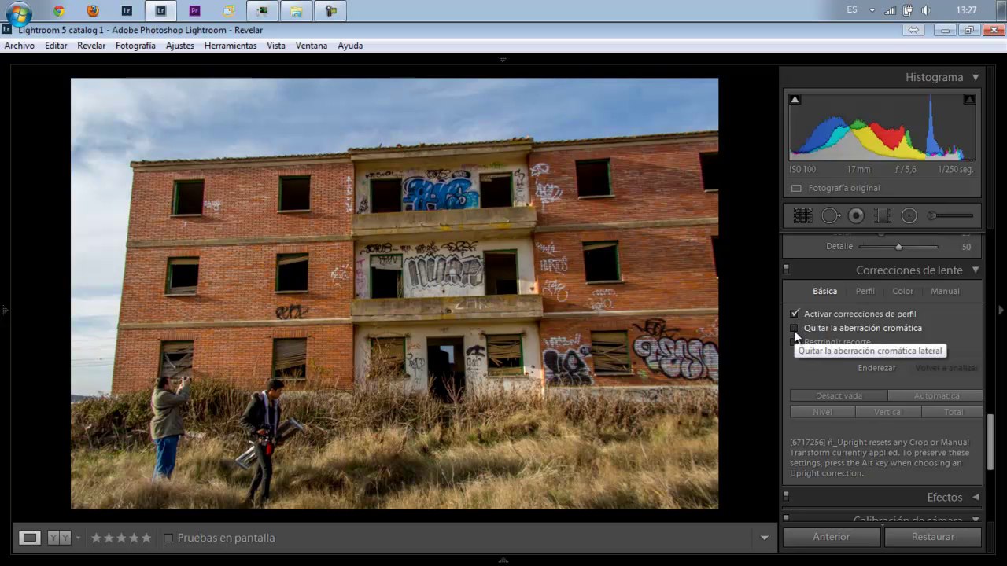
# Enable chromatic aberration removal, comparing it off and on at 1:1 on the building's left edge
pyautogui.click(132, 206)
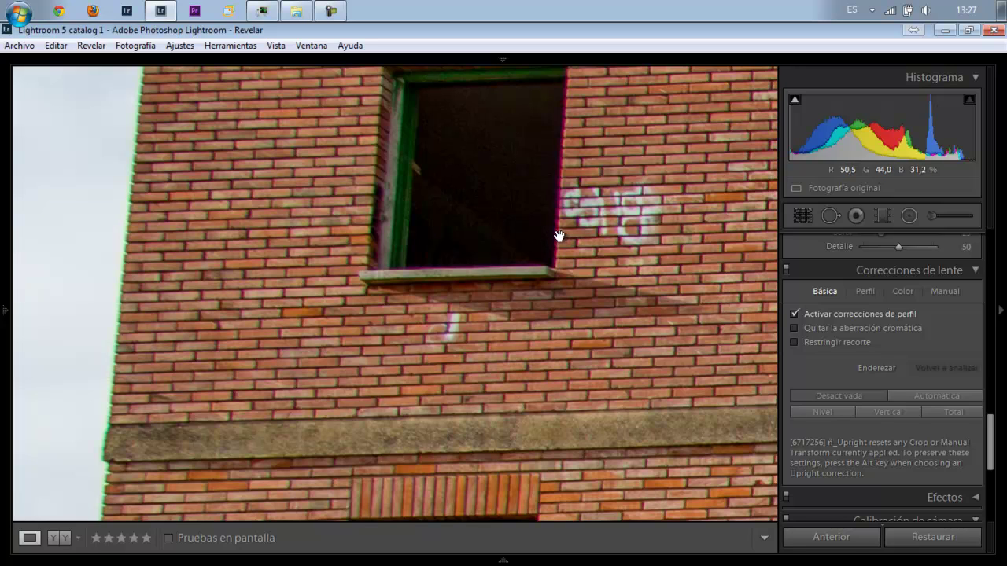
pyautogui.click(794, 328)
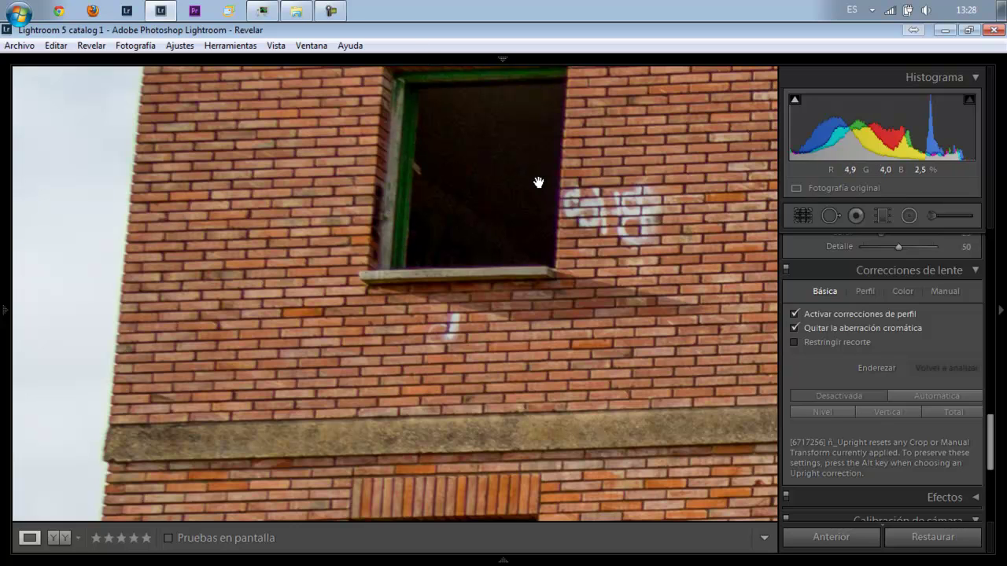
pyautogui.click(794, 327)
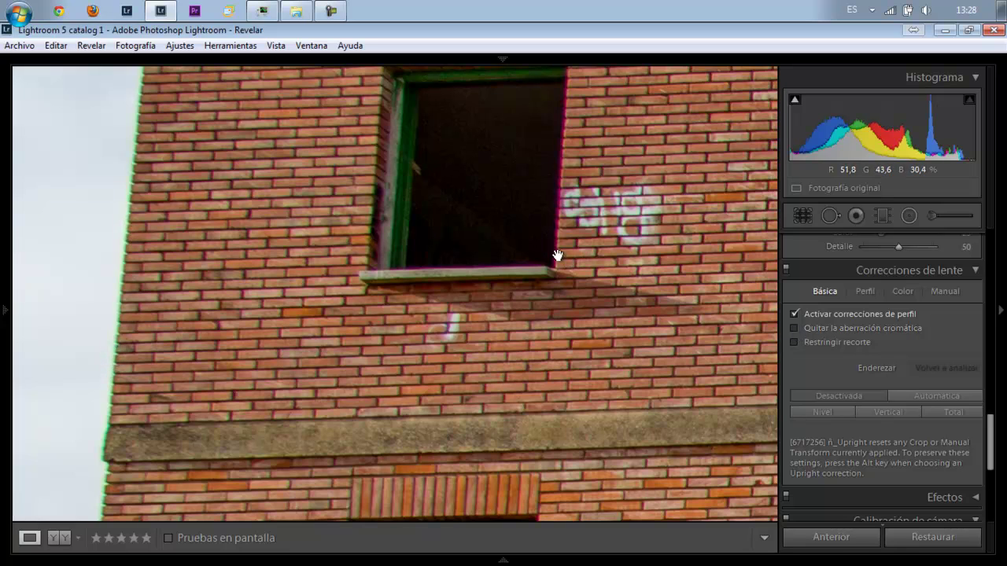
pyautogui.click(794, 327)
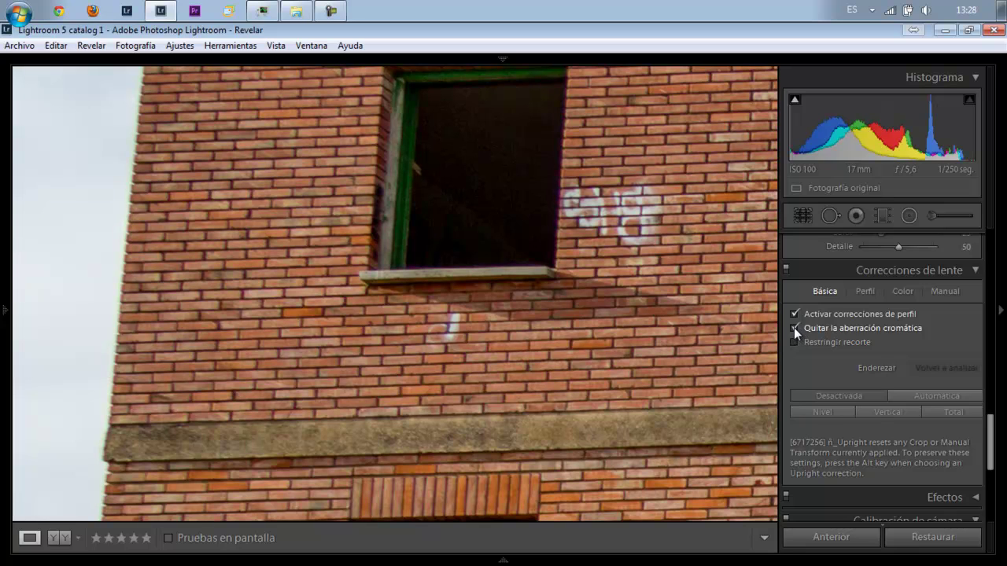
pyautogui.click(668, 348)
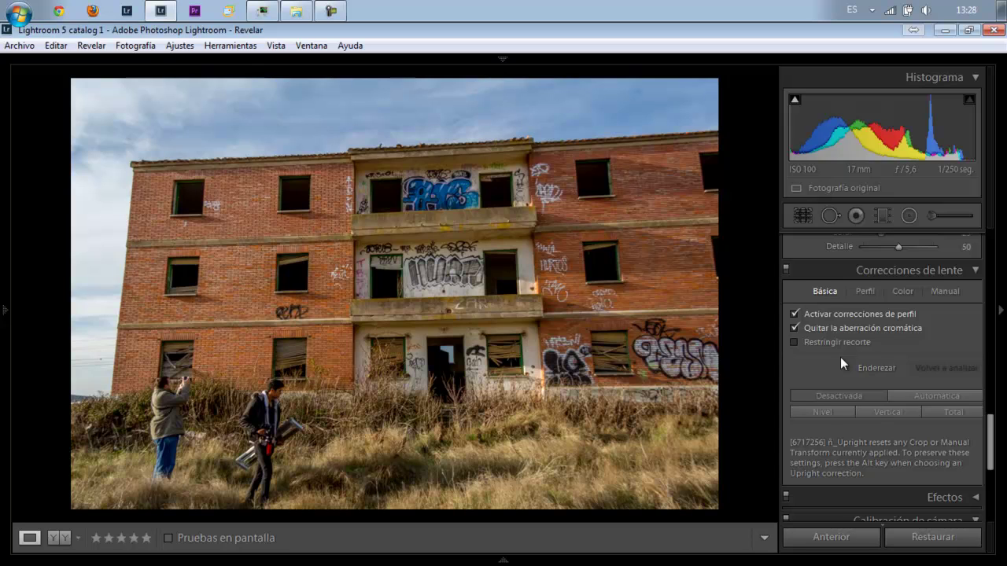
# Compare Upright Level, Vertical, Full and Auto, settle on Vertical, and turn on Constrain Crop
pyautogui.click(828, 413)
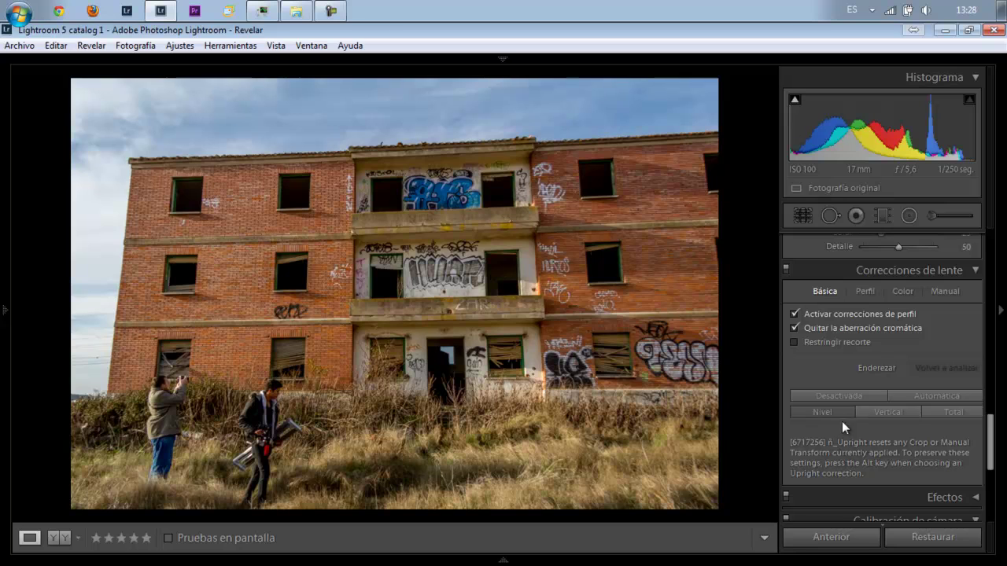
pyautogui.click(835, 397)
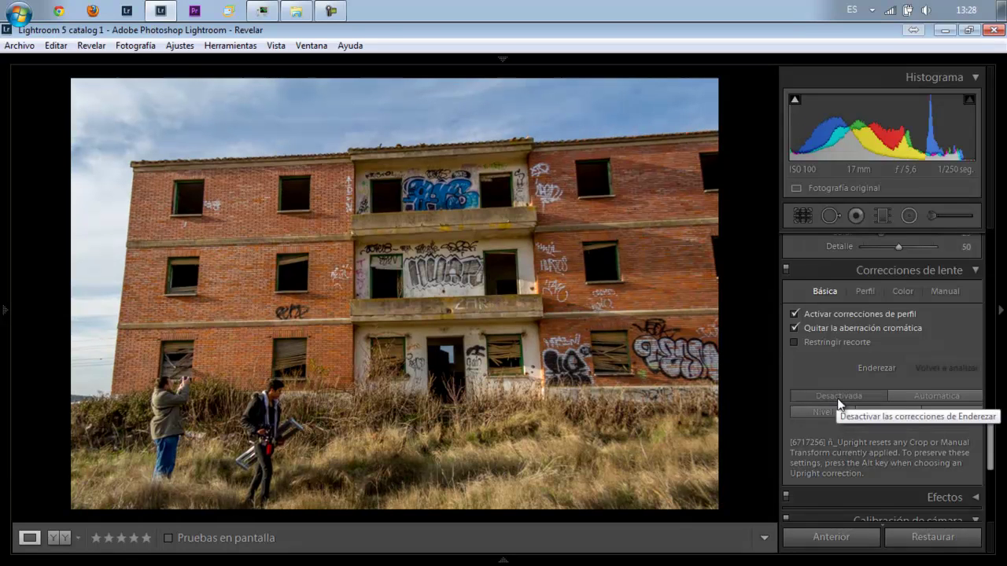
pyautogui.click(880, 412)
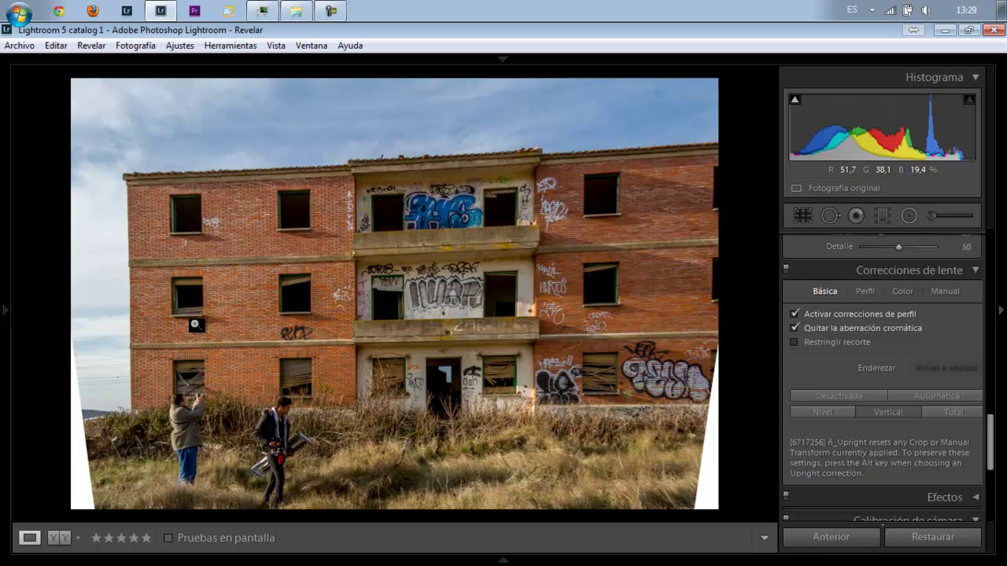
pyautogui.click(832, 395)
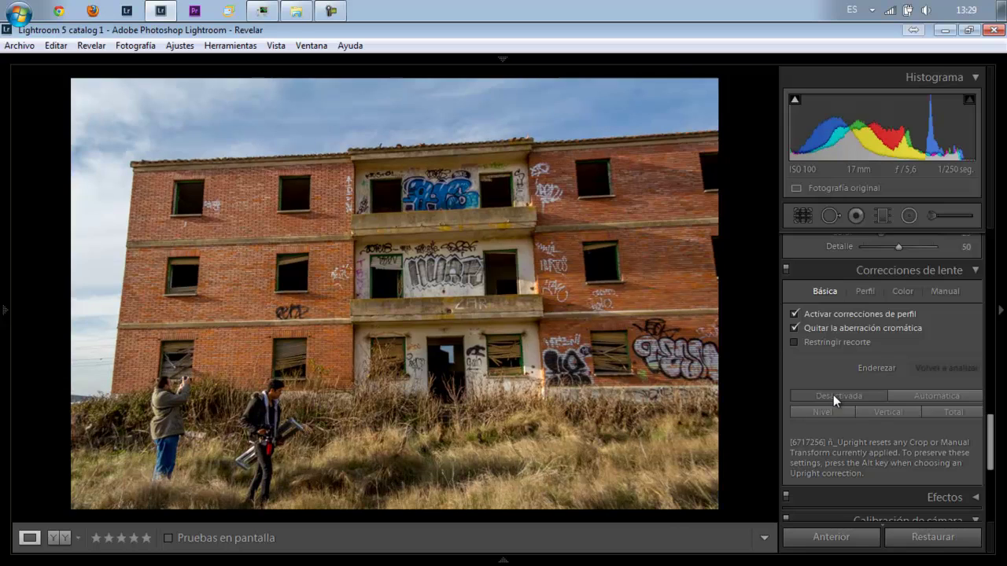
pyautogui.click(943, 416)
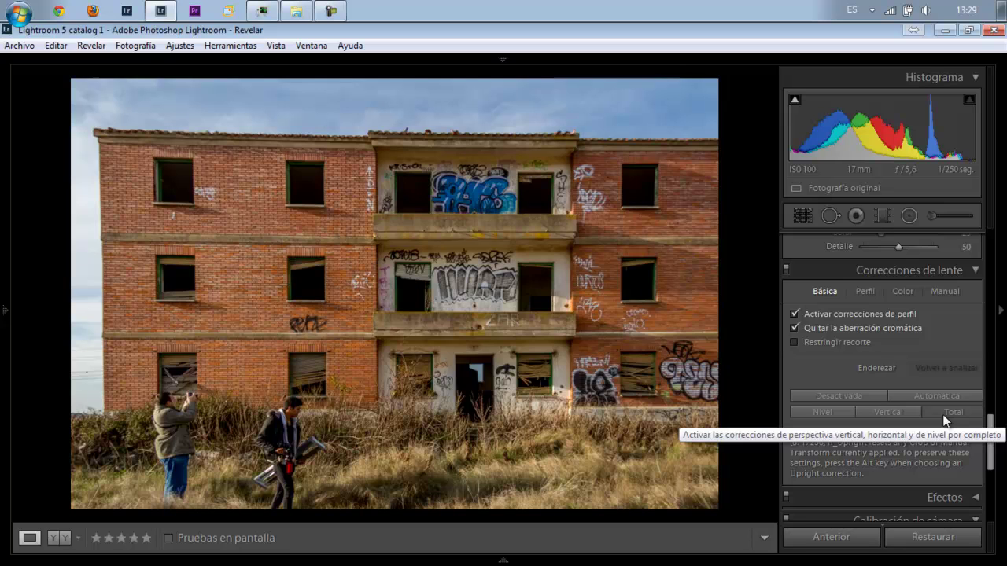
pyautogui.click(868, 396)
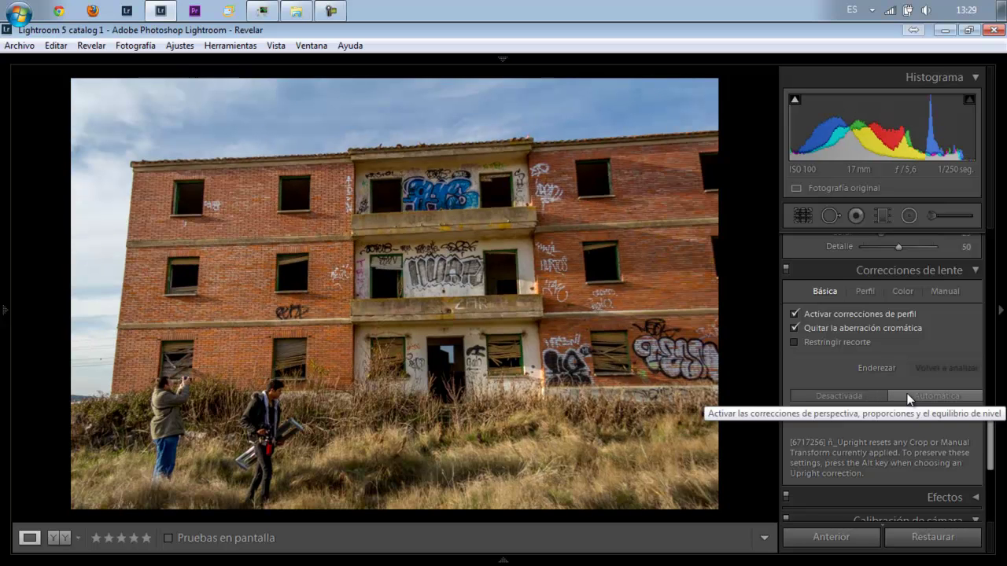
pyautogui.click(907, 395)
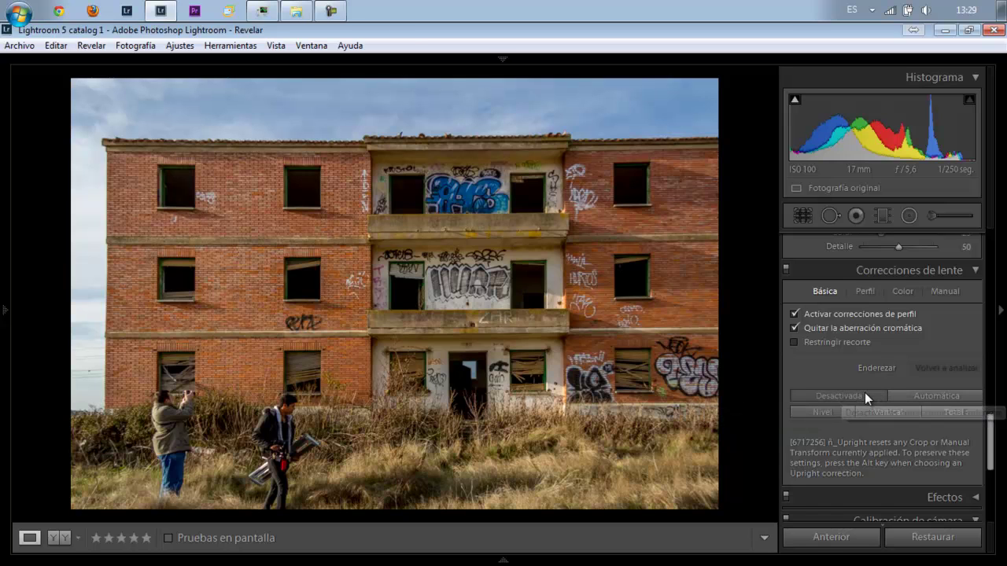
pyautogui.click(864, 393)
pyautogui.click(877, 413)
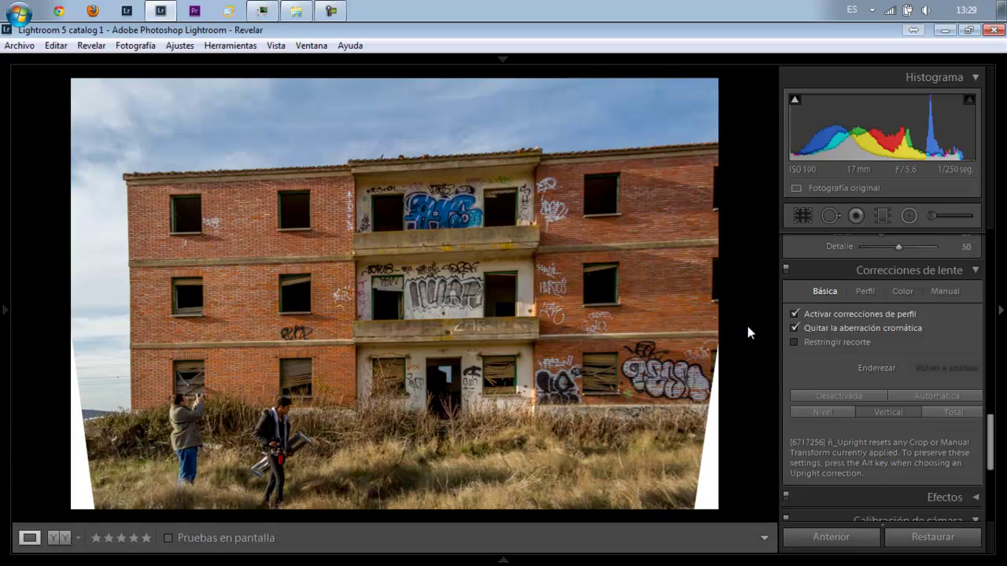
pyautogui.click(792, 341)
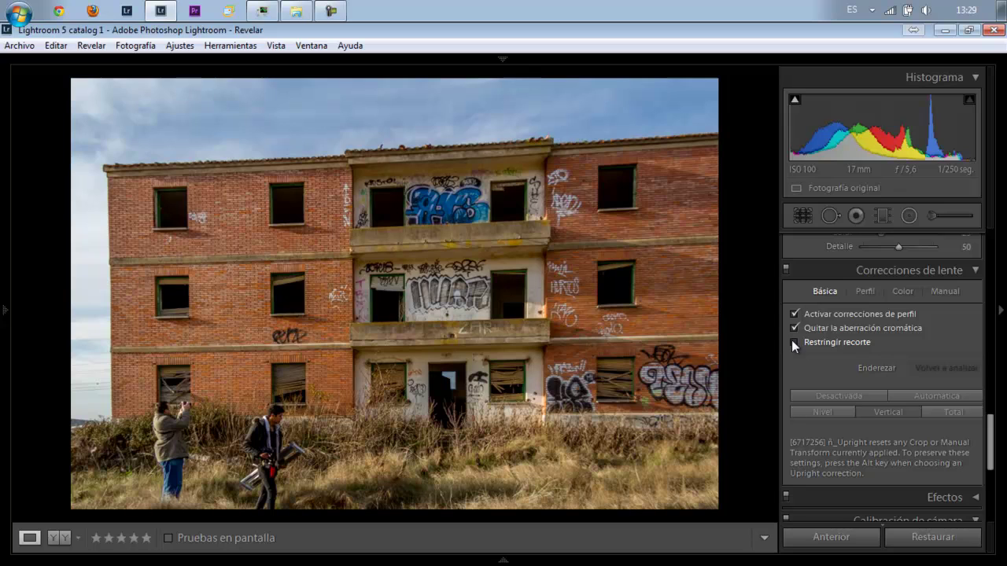
# Recheck Constrain Crop, compare Upright Full, then switch the perspective correction to Upright Auto
pyautogui.click(792, 341)
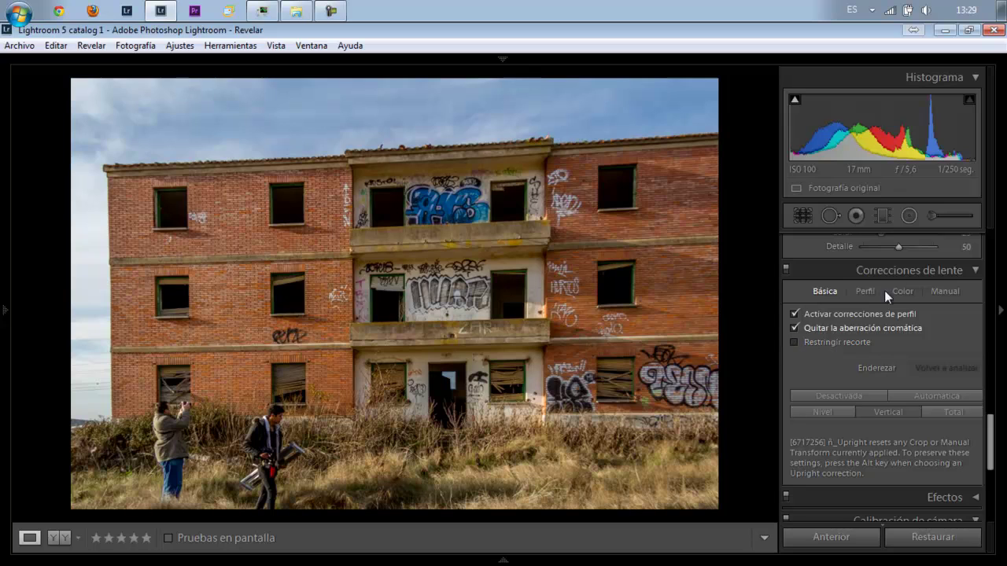
pyautogui.click(793, 341)
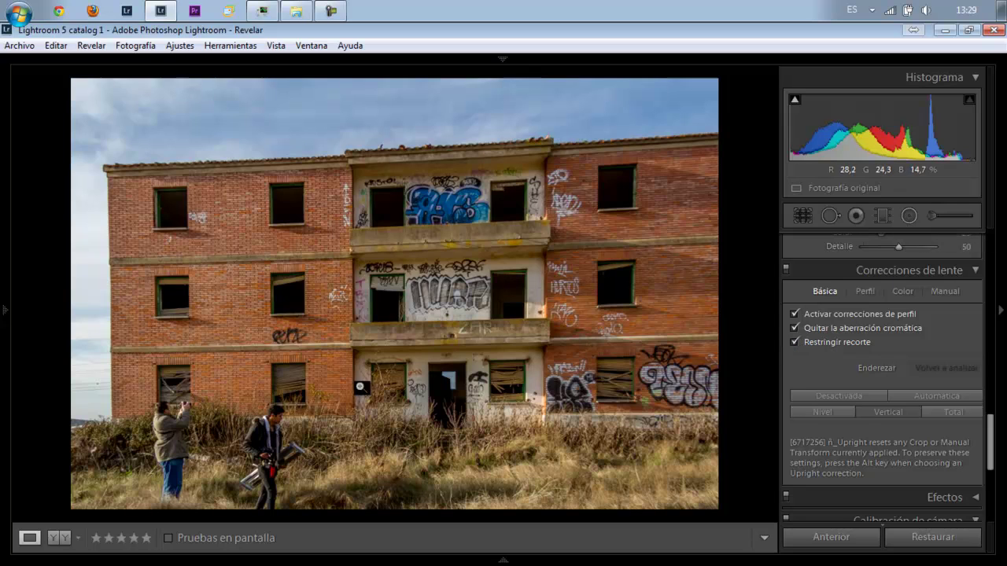
pyautogui.click(958, 412)
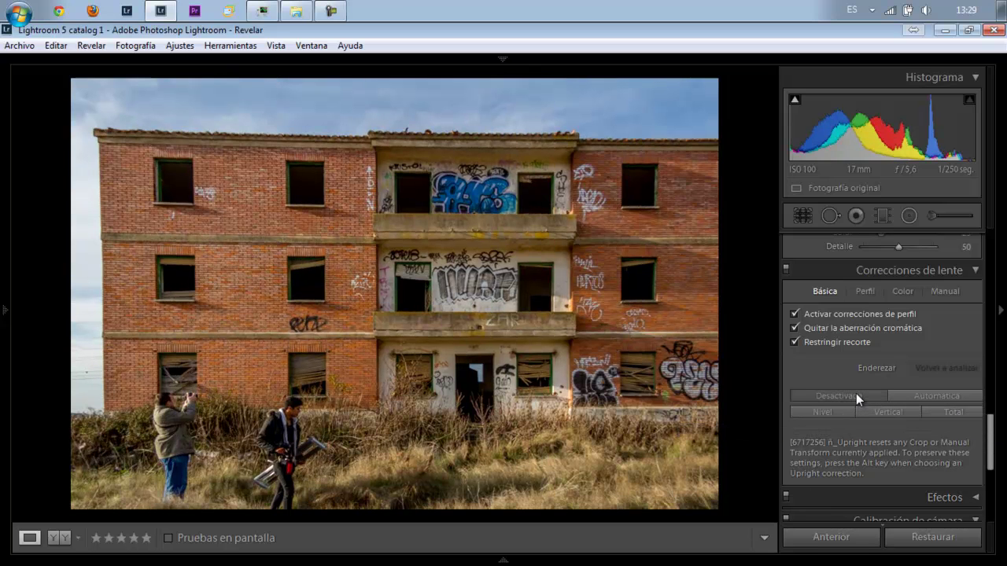
pyautogui.click(858, 394)
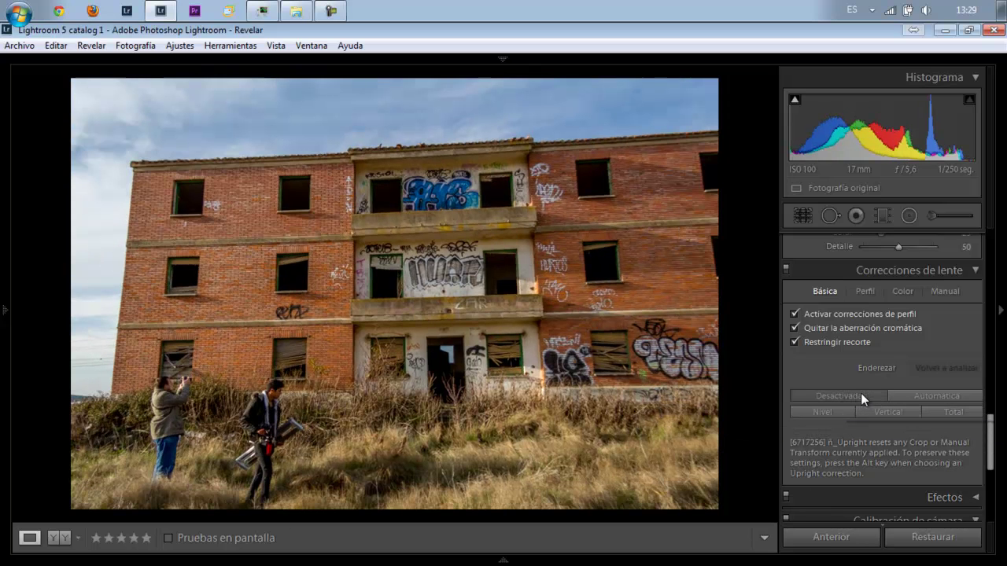
pyautogui.click(926, 397)
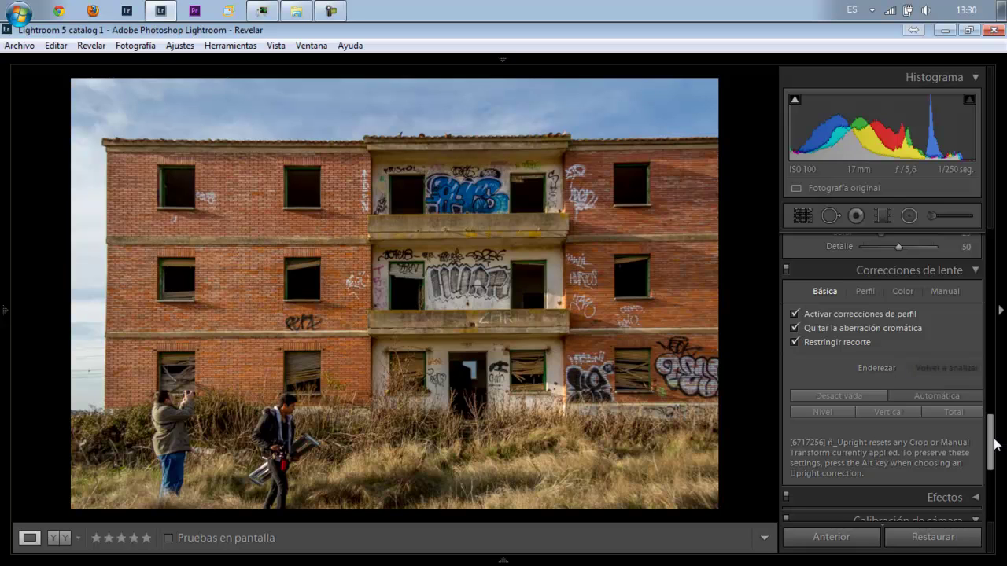
# Open _MG_1456.CR2, the pale graffiti building with two men in front, in Develop
pyautogui.moveTo(994, 444); pyautogui.dragTo(991, 456)
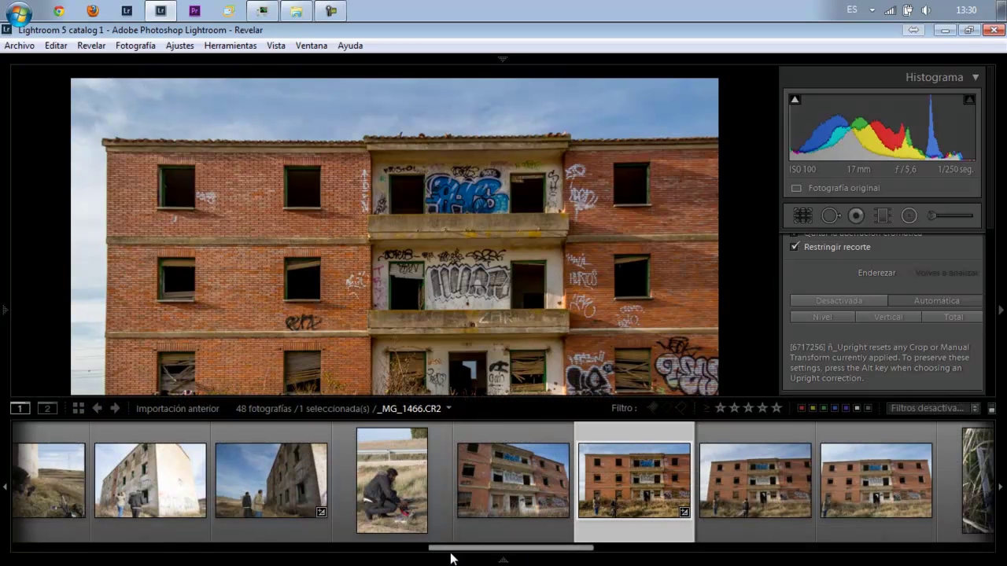
pyautogui.moveTo(459, 551)
pyautogui.mouseDown()
pyautogui.moveTo(626, 513)
pyautogui.moveTo(835, 506)
pyautogui.moveTo(383, 452)
pyautogui.moveTo(178, 453)
pyautogui.moveTo(157, 477)
pyautogui.moveTo(2, 492)
pyautogui.mouseUp()
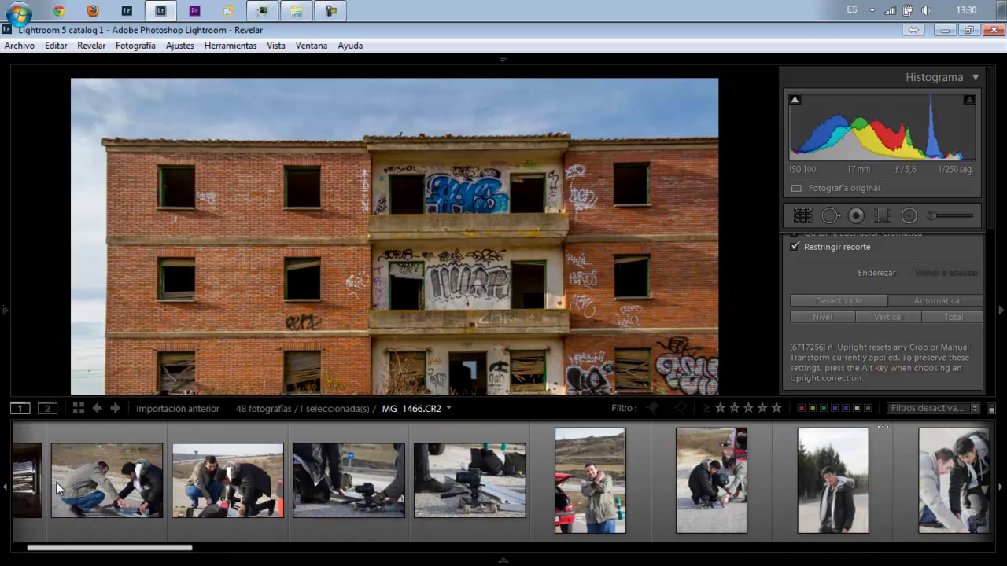
pyautogui.scroll(-4, 90, 480)
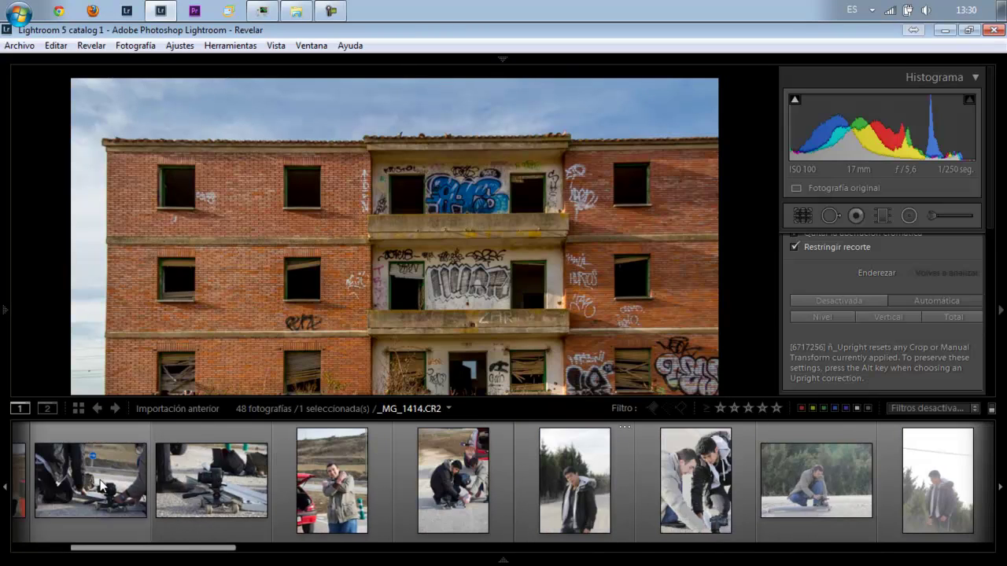
pyautogui.press('F6')
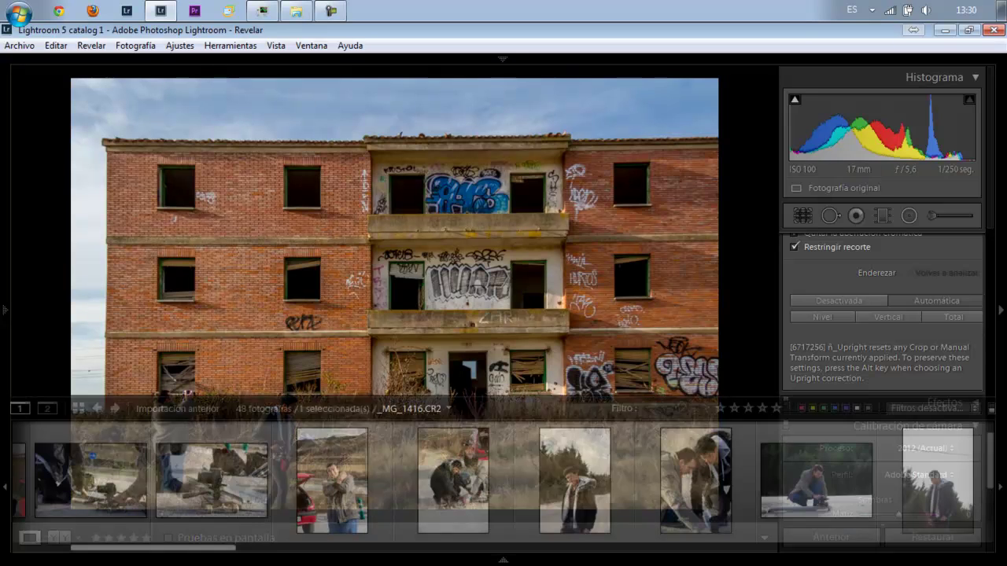
pyautogui.moveTo(171, 554); pyautogui.dragTo(434, 562)
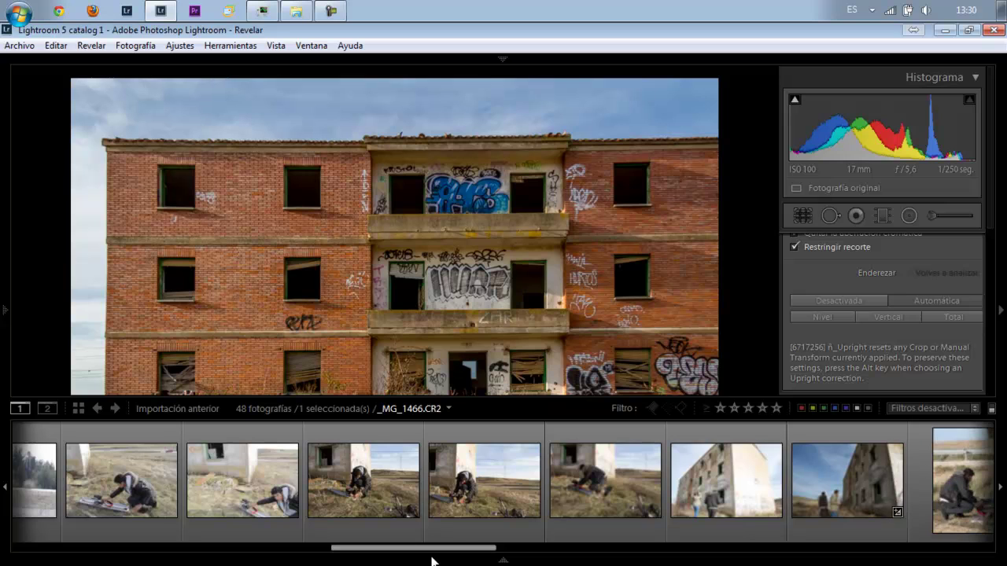
pyautogui.click(717, 495)
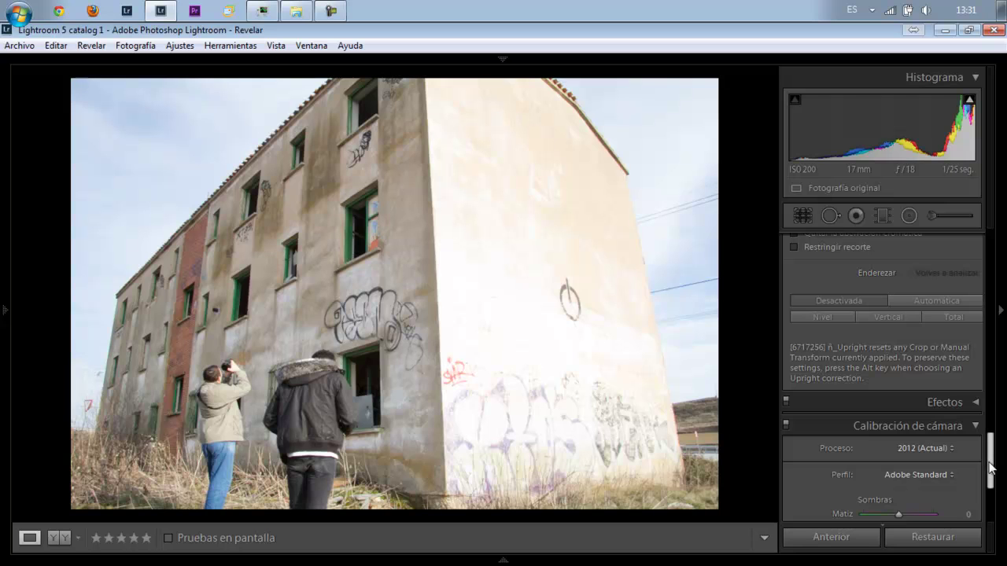
# Set Highlights −100, Shadows +81, Whites −98 and Blacks −83 on the pale building photo
pyautogui.moveTo(990, 466); pyautogui.dragTo(990, 259)
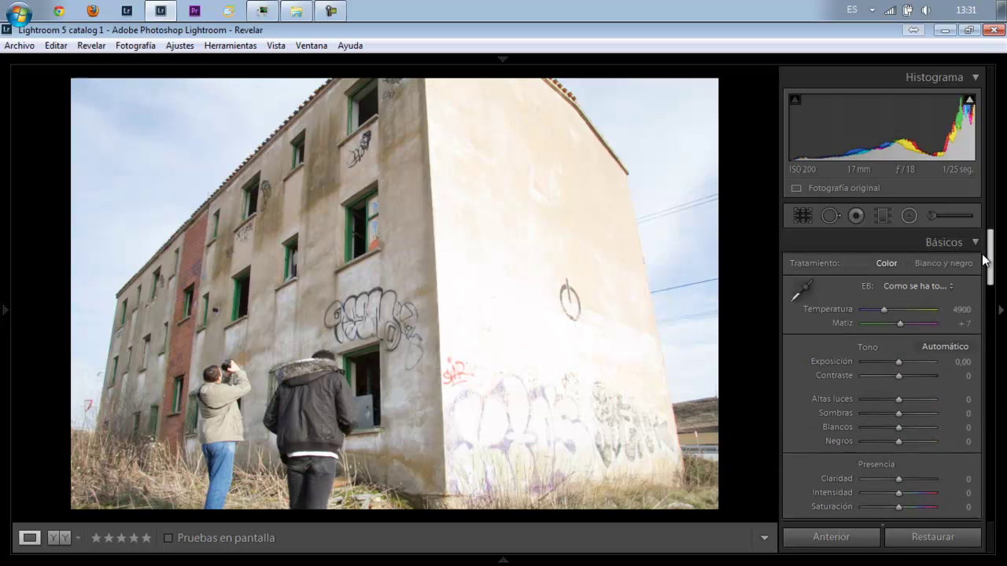
pyautogui.moveTo(898, 441); pyautogui.dragTo(869, 441)
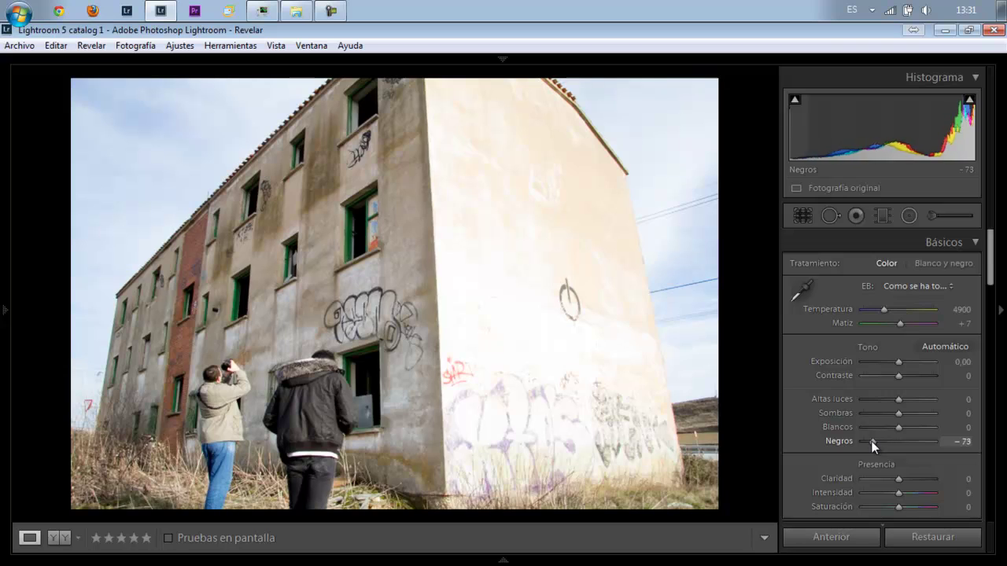
pyautogui.moveTo(867, 405)
pyautogui.mouseDown()
pyautogui.moveTo(863, 397)
pyautogui.moveTo(879, 415)
pyautogui.moveTo(870, 416)
pyautogui.moveTo(932, 413)
pyautogui.moveTo(863, 428)
pyautogui.mouseUp()
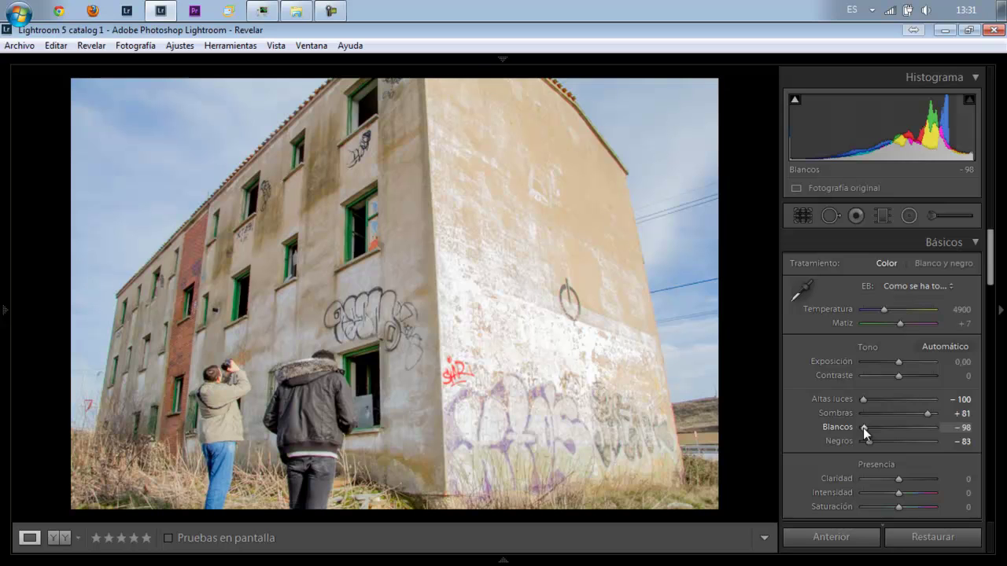
pyautogui.moveTo(990, 267); pyautogui.dragTo(991, 421)
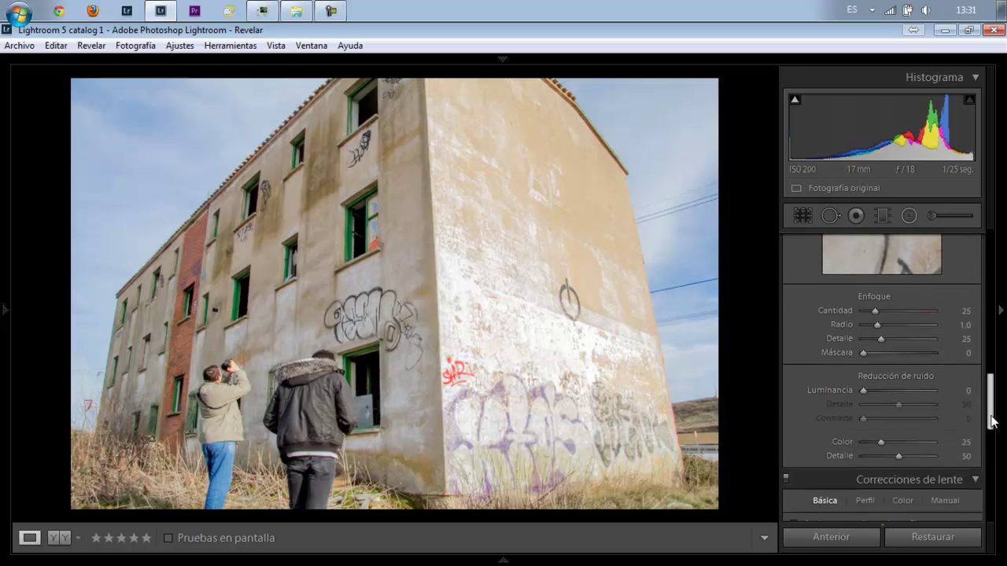
pyautogui.moveTo(991, 421); pyautogui.dragTo(991, 472)
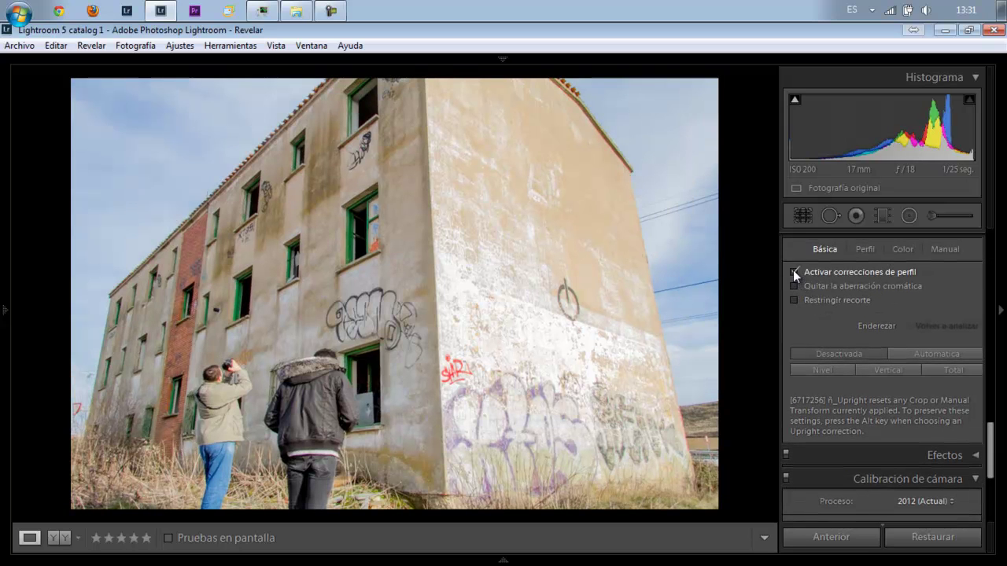
# Toggle lens profile corrections and zoom to 1:1 on roof and wall edges to check fringing
pyautogui.click(793, 271)
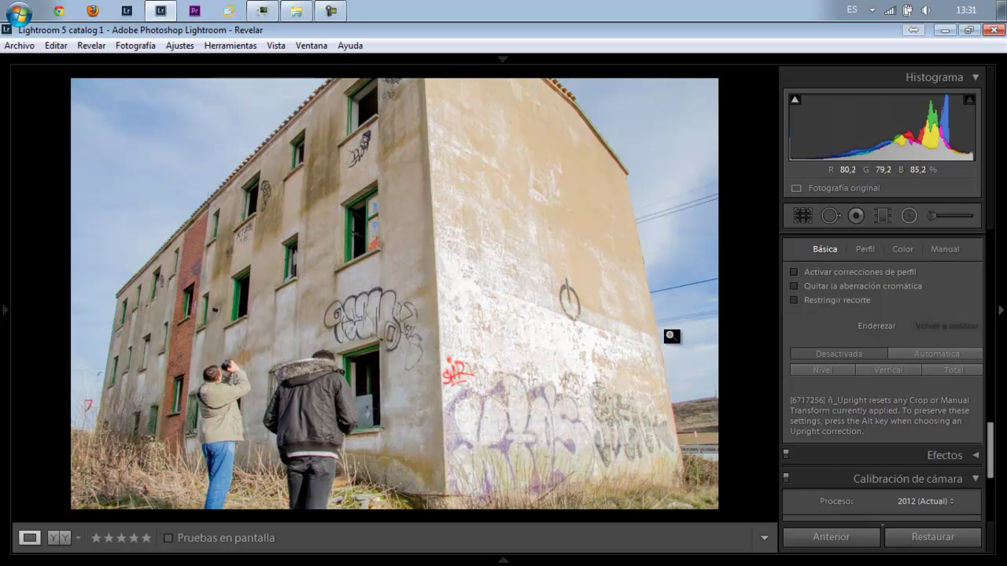
pyautogui.click(794, 272)
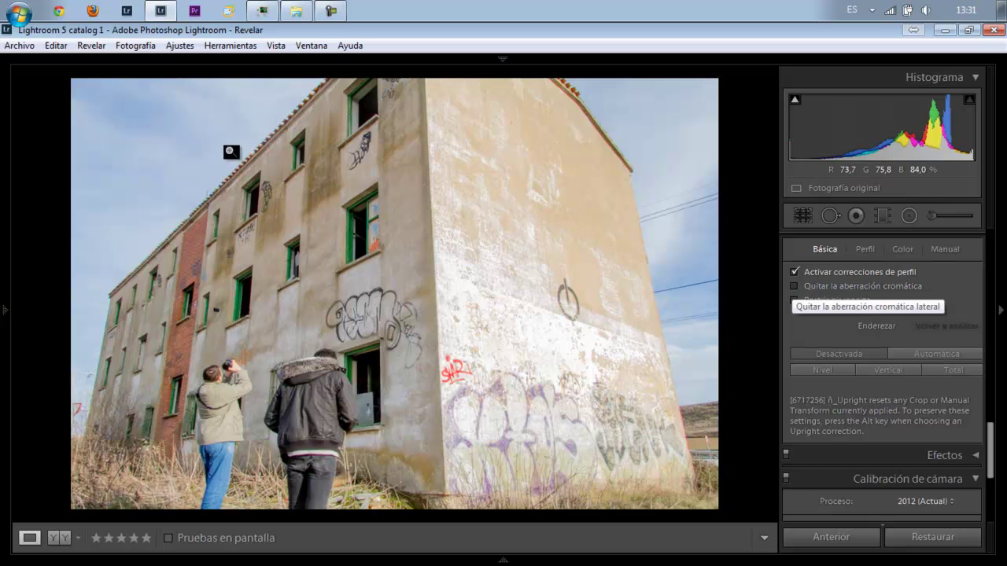
pyautogui.click(232, 172)
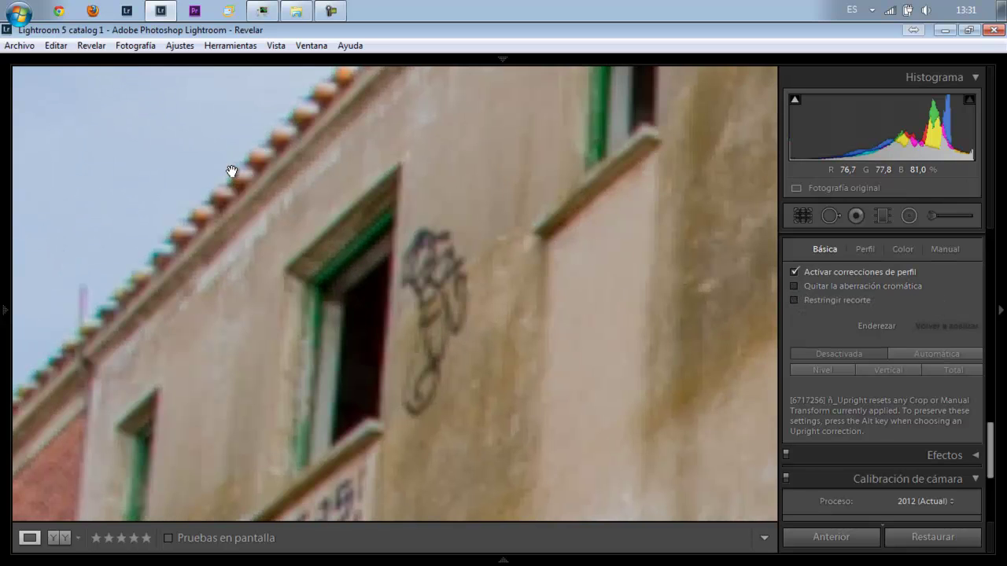
pyautogui.click(233, 173)
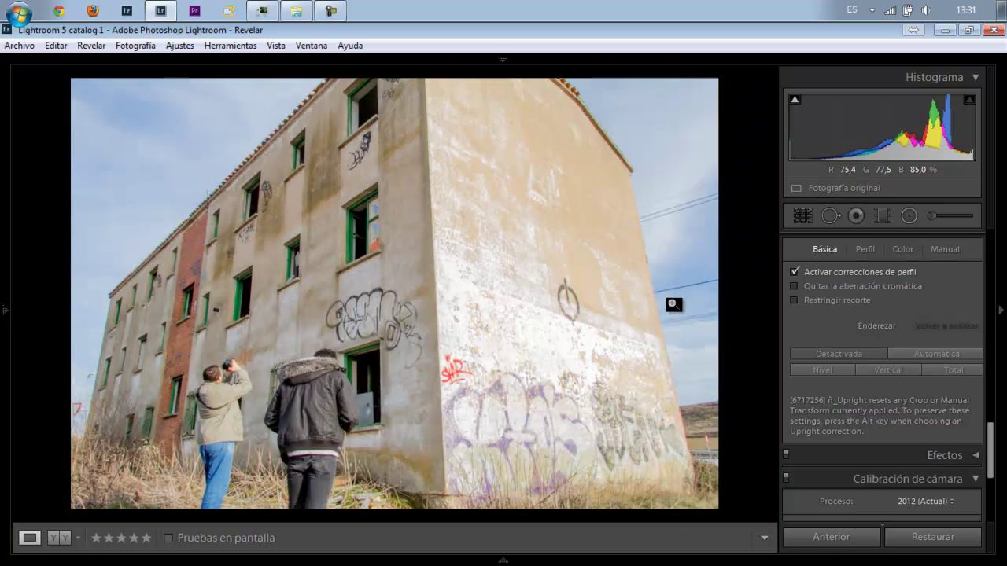
pyautogui.click(658, 308)
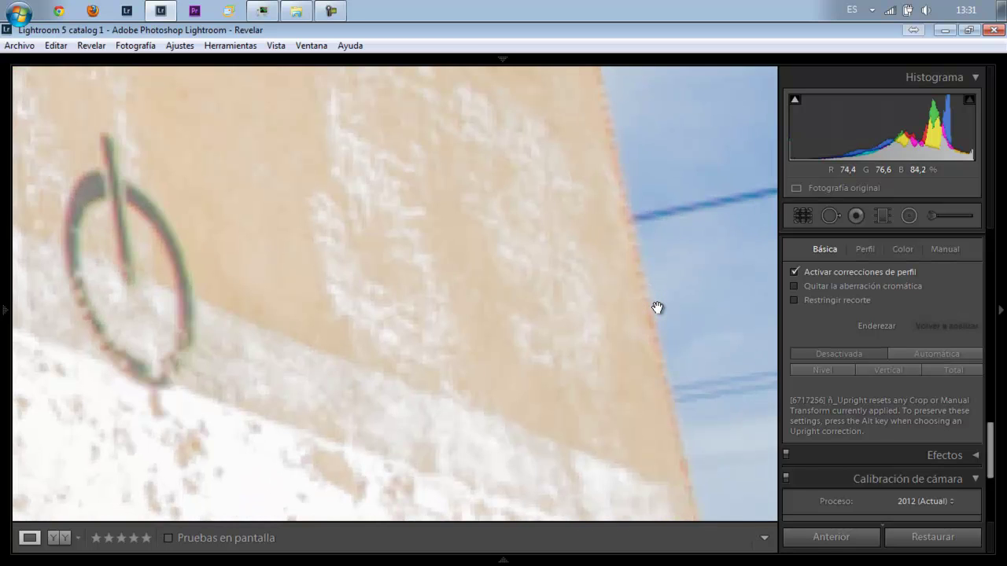
pyautogui.click(658, 308)
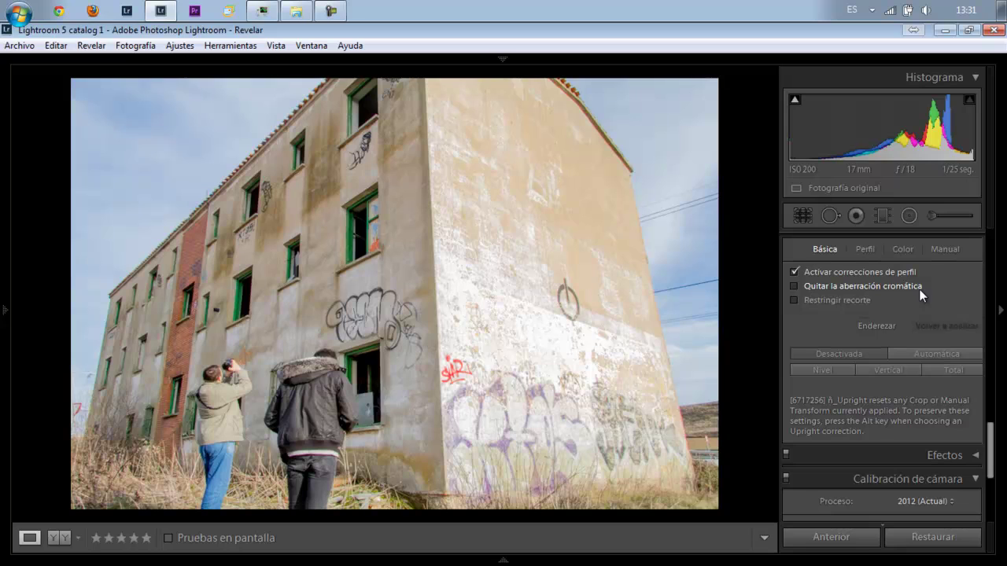
# Enable Remove Chromatic Aberration and Constrain Crop, and apply Upright Auto
pyautogui.click(793, 287)
pyautogui.click(794, 300)
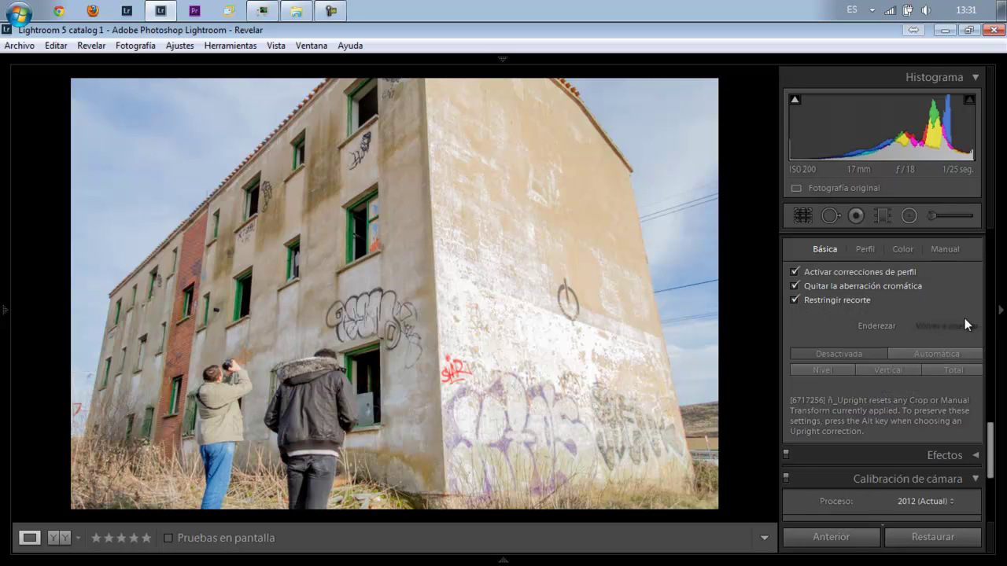
pyautogui.click(943, 354)
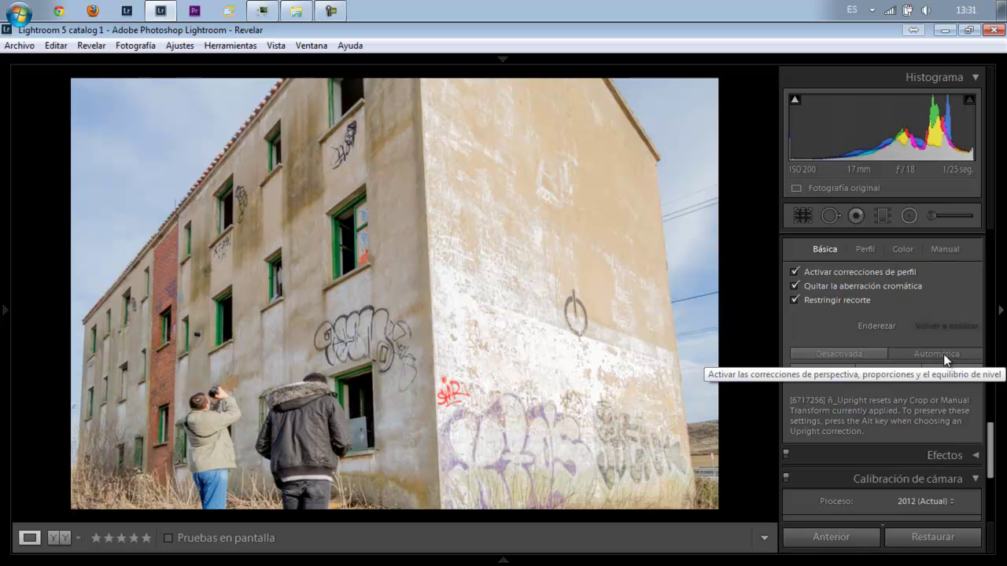
# Compare the Upright Off, Auto, Vertical, Level and Full perspective corrections
pyautogui.click(867, 355)
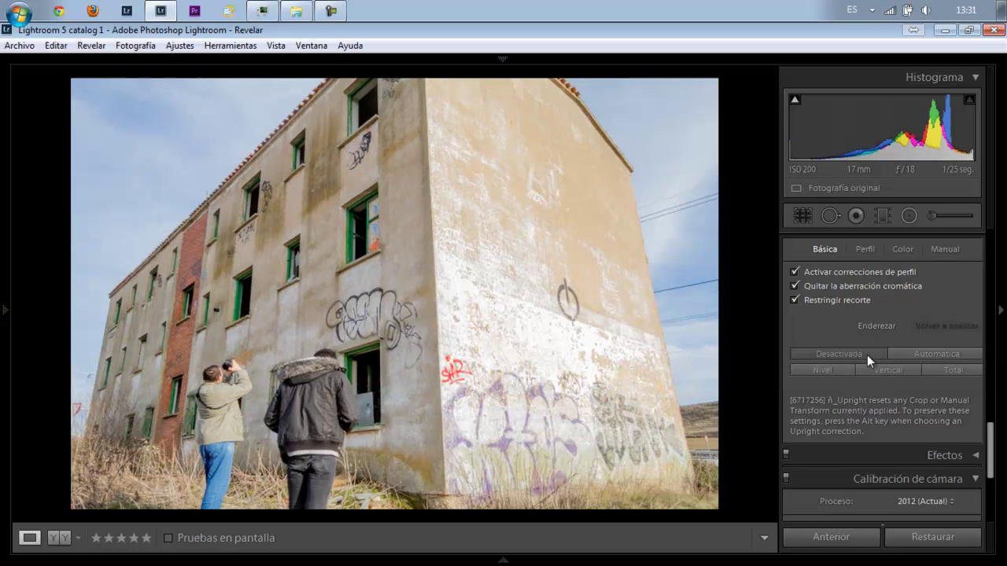
pyautogui.click(907, 355)
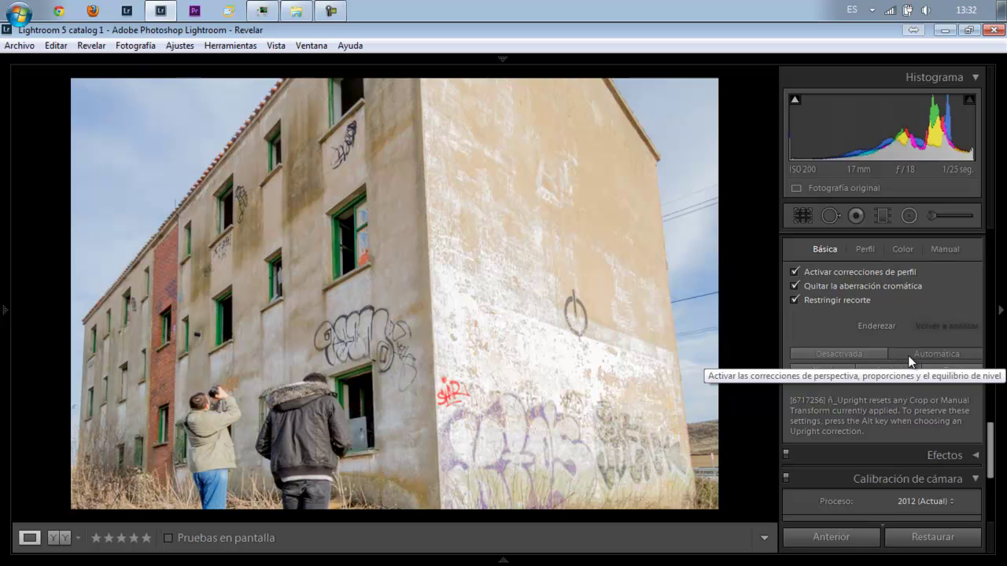
pyautogui.click(873, 356)
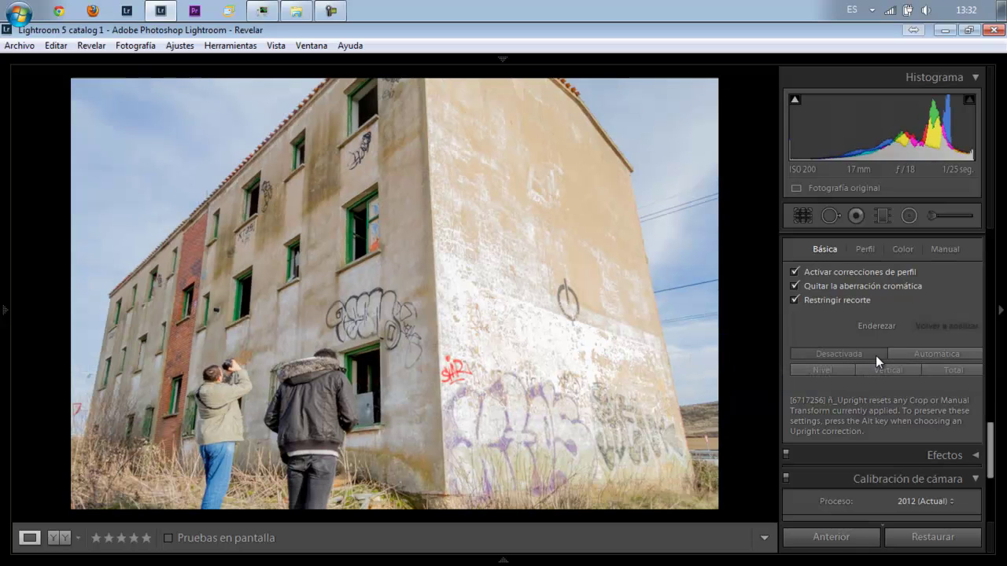
pyautogui.click(891, 375)
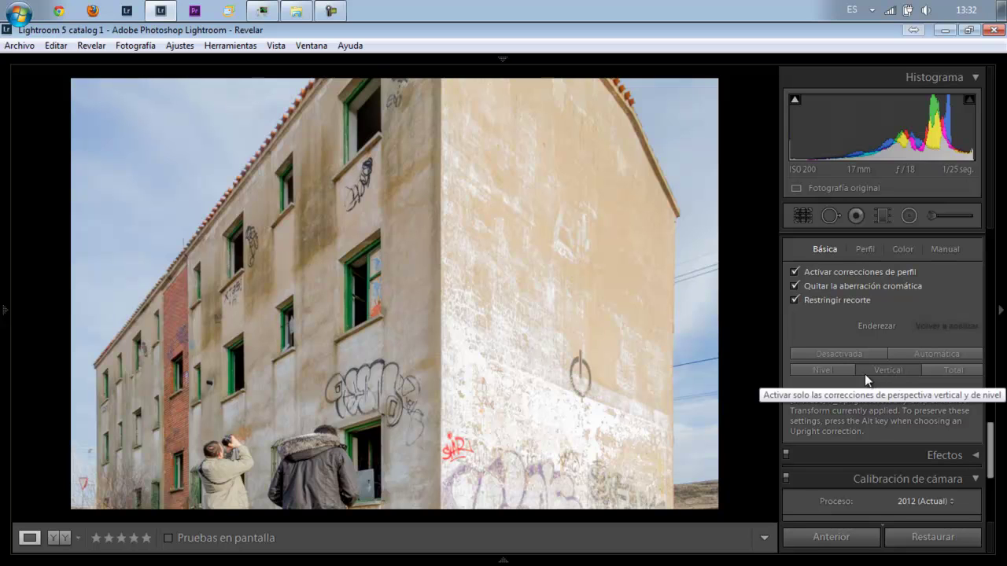
pyautogui.click(837, 370)
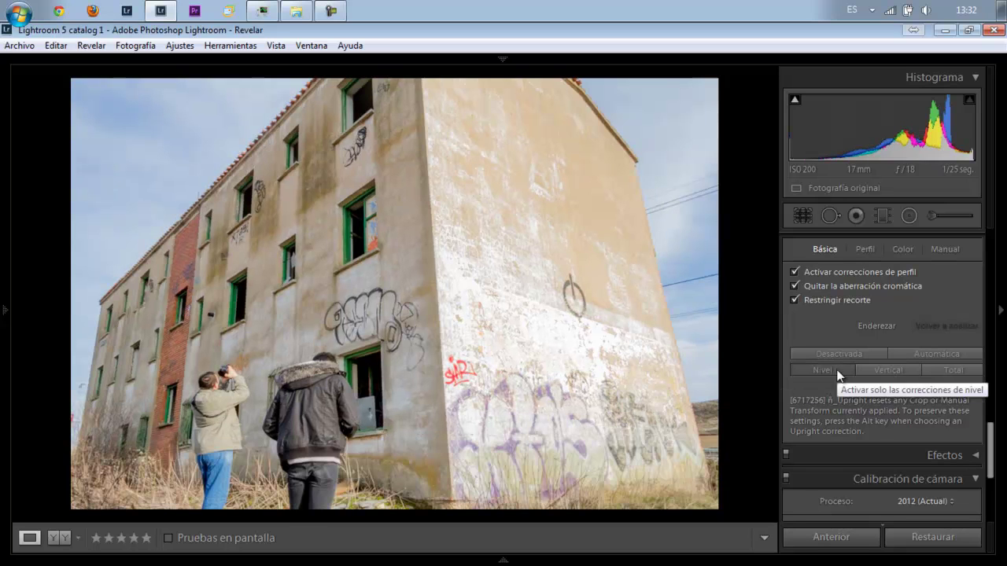
pyautogui.click(935, 370)
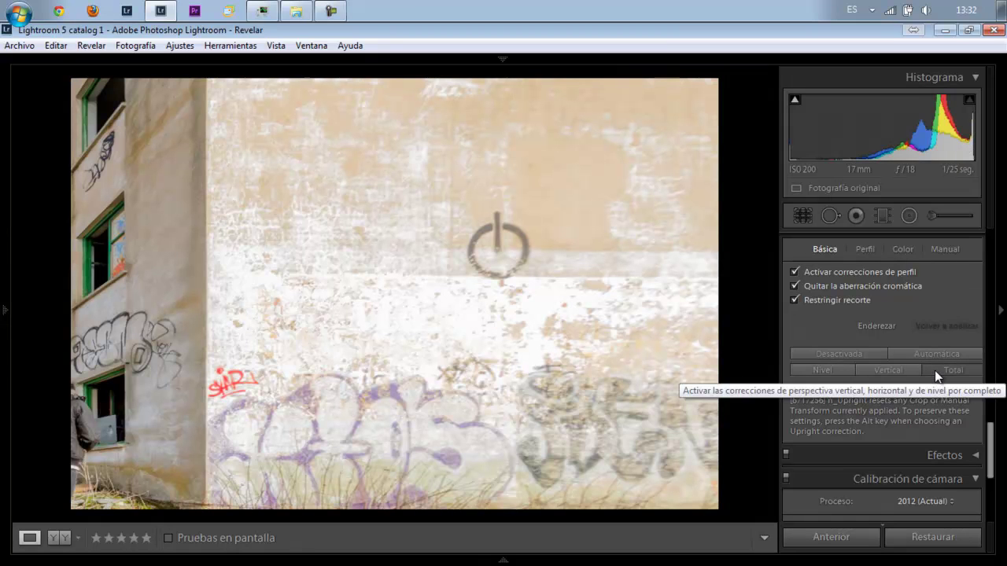
pyautogui.click(845, 356)
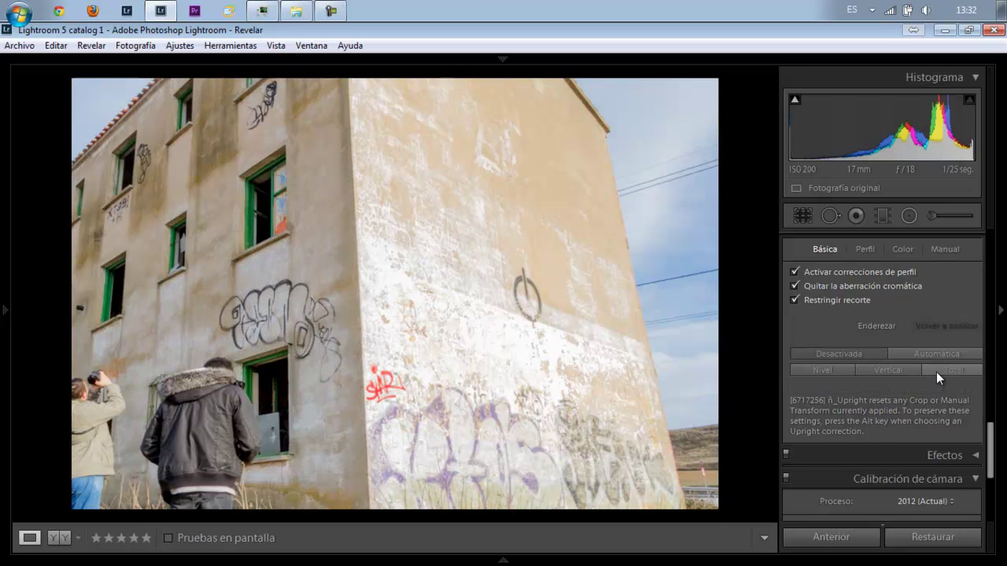
# Turn off Constrain Crop and apply Upright Full, leaving the white corners uncropped
pyautogui.click(936, 372)
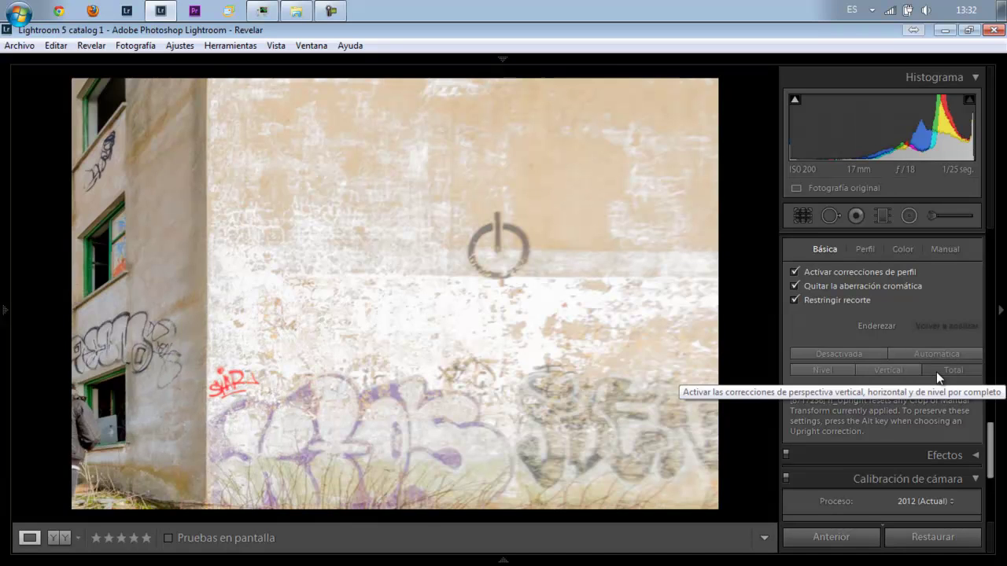
pyautogui.click(854, 353)
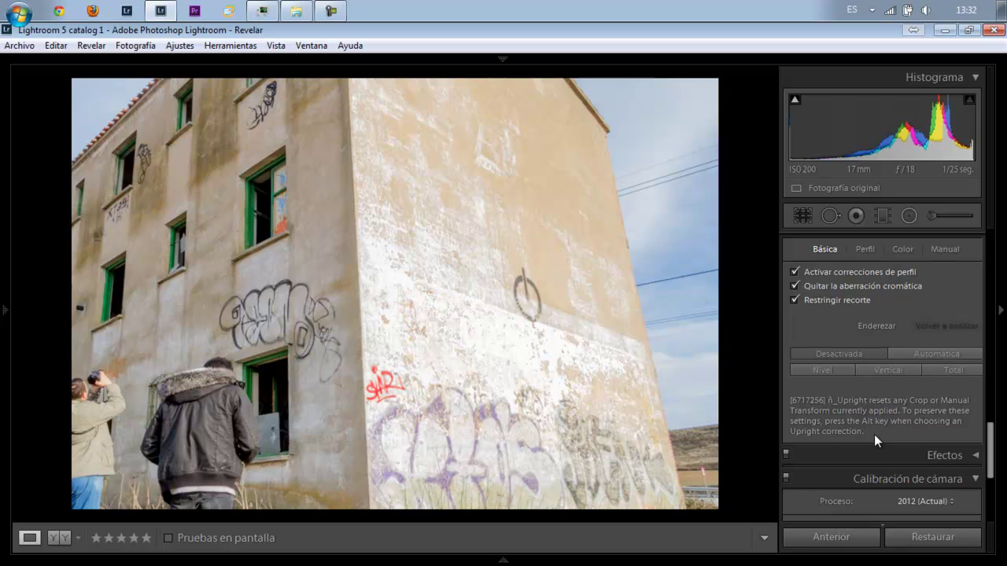
pyautogui.click(793, 300)
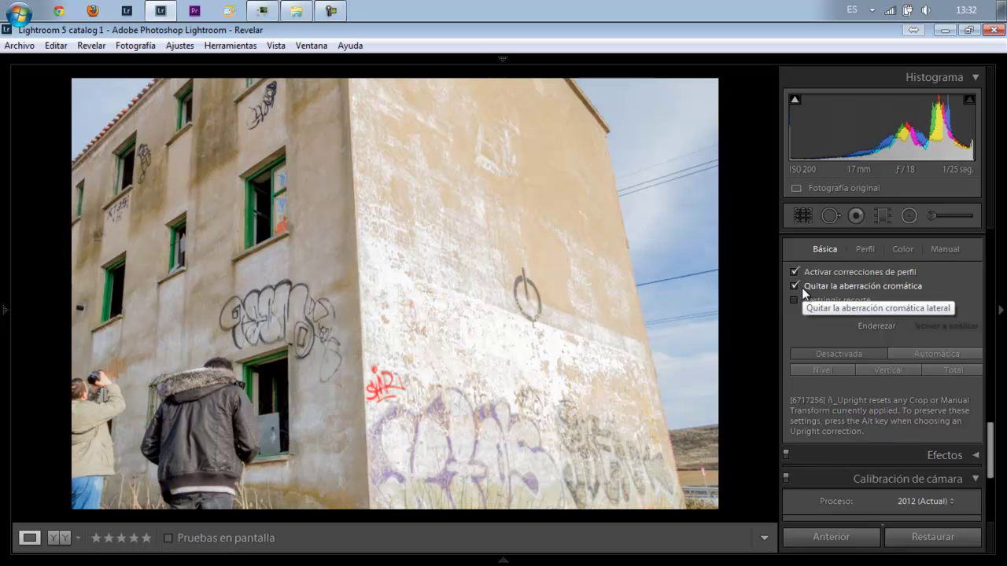
pyautogui.click(949, 371)
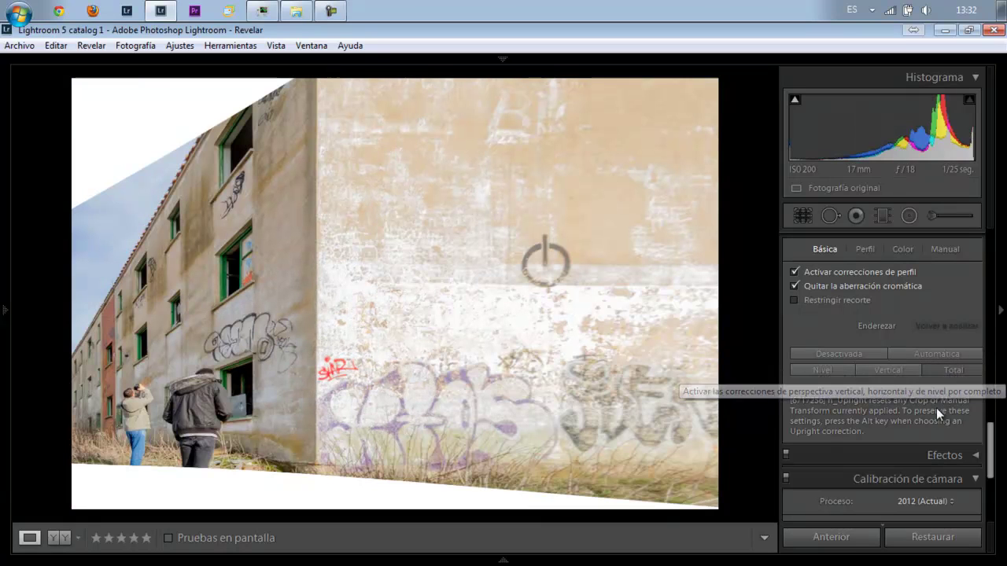
pyautogui.moveTo(503, 560)
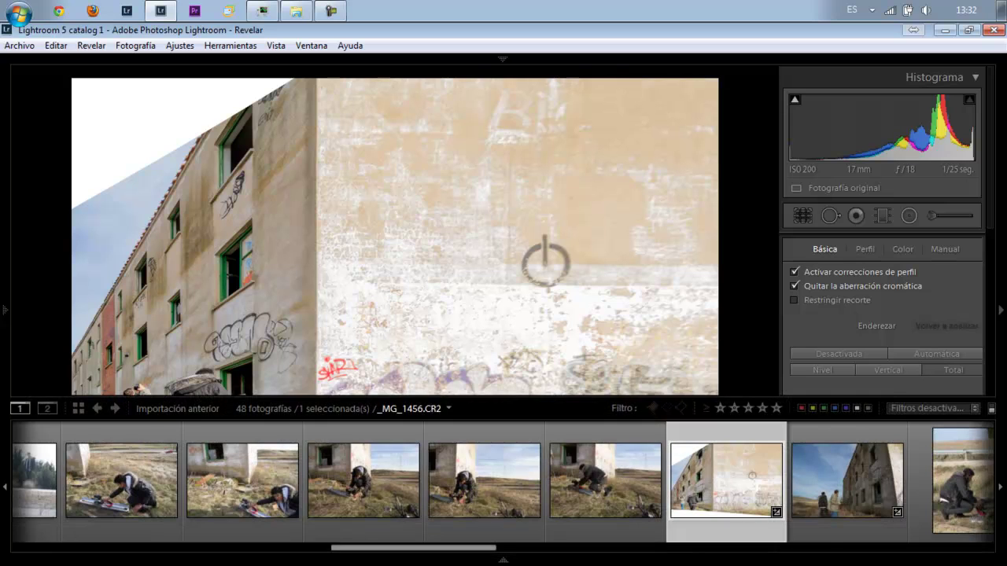
# Open the next photo of the two men, remove chromatic aberration and apply Upright Auto
pyautogui.click(858, 491)
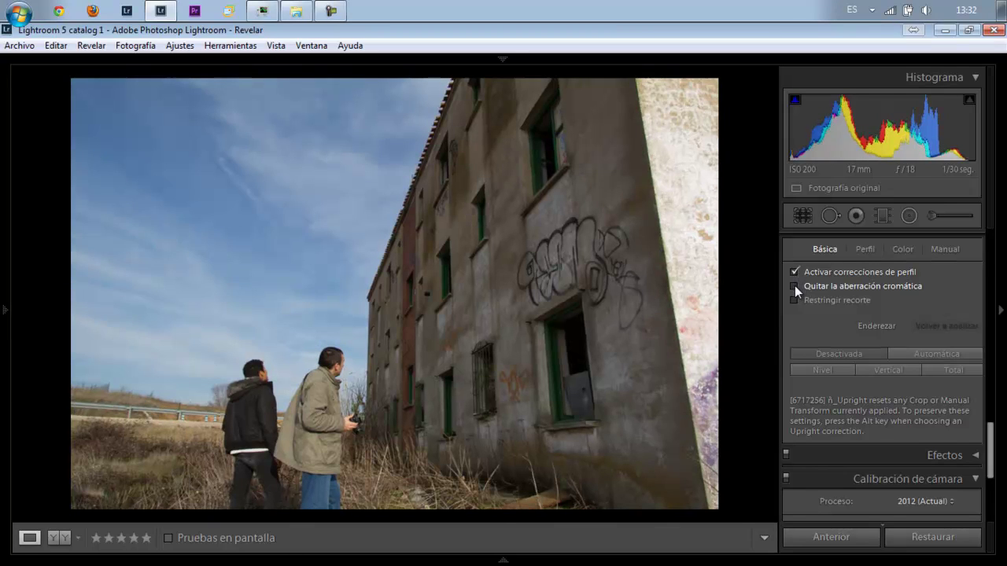
pyautogui.click(794, 286)
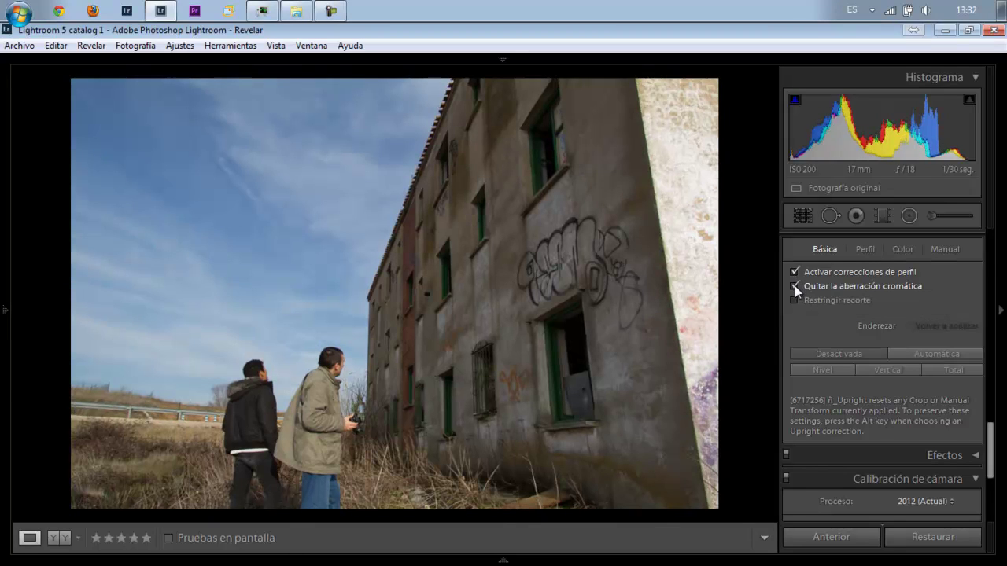
pyautogui.click(954, 356)
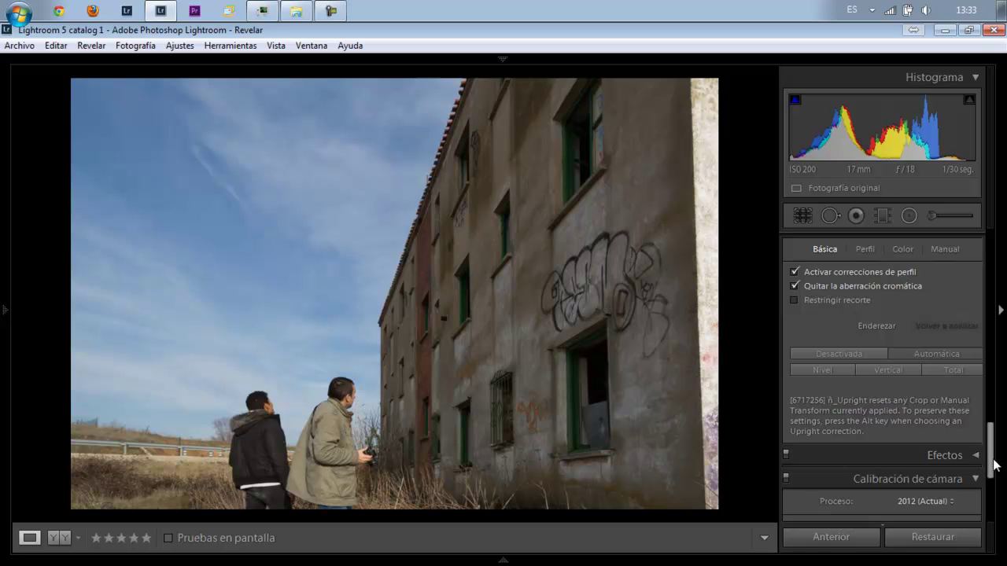
pyautogui.moveTo(991, 465)
pyautogui.mouseDown()
pyautogui.moveTo(1004, 370)
pyautogui.moveTo(999, 275)
pyautogui.mouseUp()
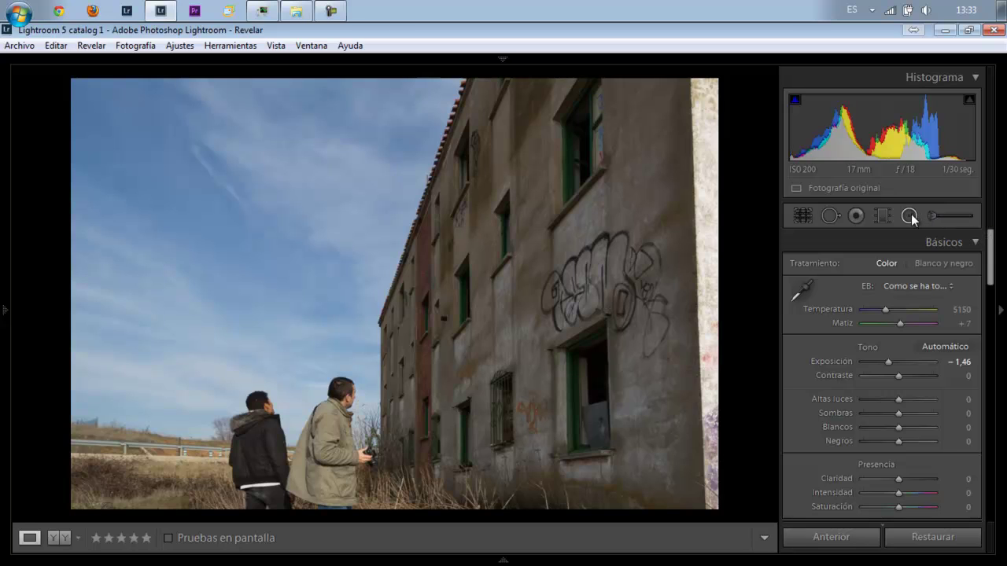
# Draw a radial filter ellipse over the sky, position it, with filter Exposure 1.44
pyautogui.click(909, 217)
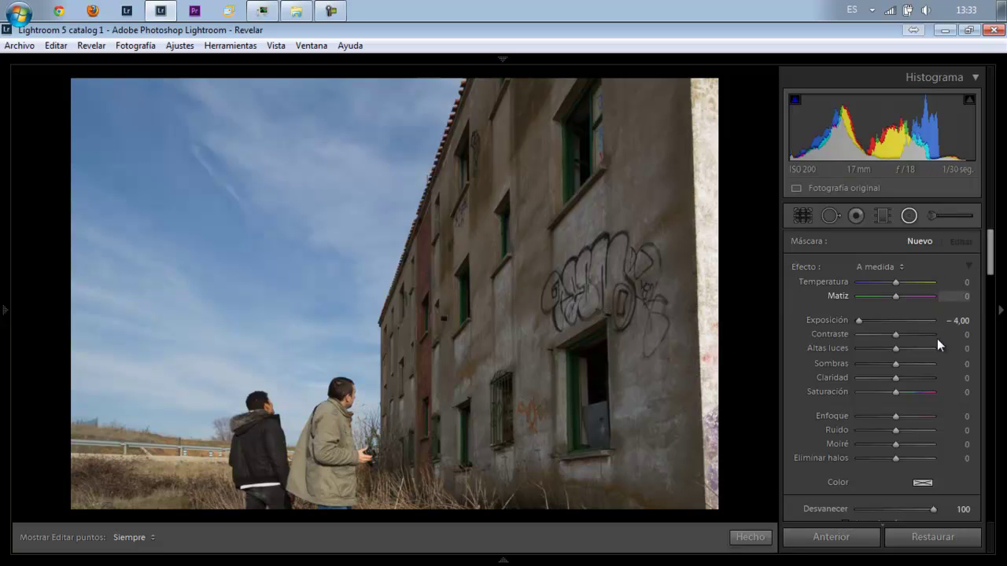
pyautogui.moveTo(993, 270)
pyautogui.mouseDown()
pyautogui.moveTo(991, 311)
pyautogui.moveTo(982, 248)
pyautogui.mouseUp()
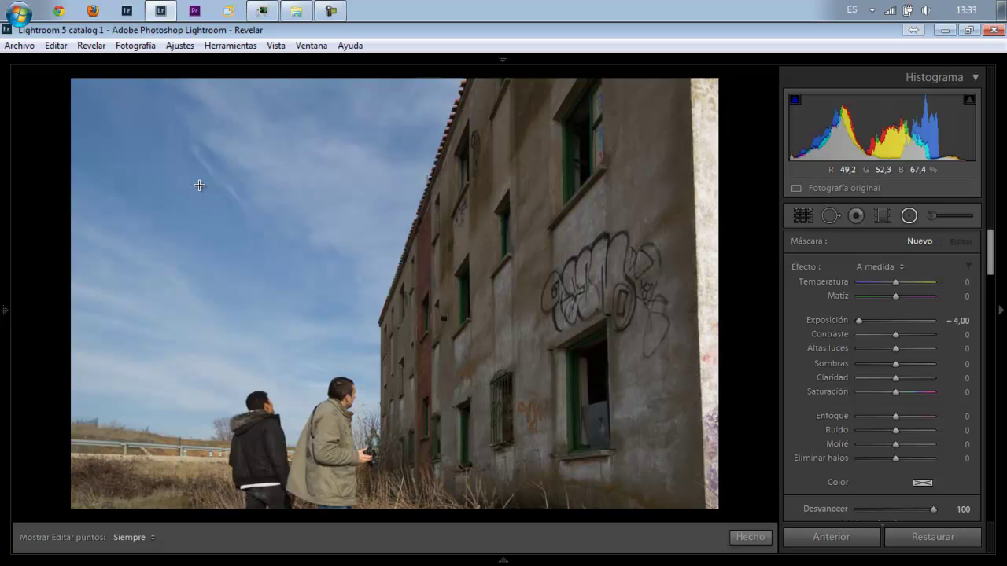
pyautogui.moveTo(199, 184)
pyautogui.mouseDown()
pyautogui.moveTo(257, 247)
pyautogui.moveTo(294, 215)
pyautogui.moveTo(365, 198)
pyautogui.moveTo(357, 225)
pyautogui.moveTo(375, 376)
pyautogui.mouseUp()
pyautogui.moveTo(230, 214)
pyautogui.mouseDown()
pyautogui.moveTo(286, 302)
pyautogui.moveTo(265, 284)
pyautogui.mouseUp()
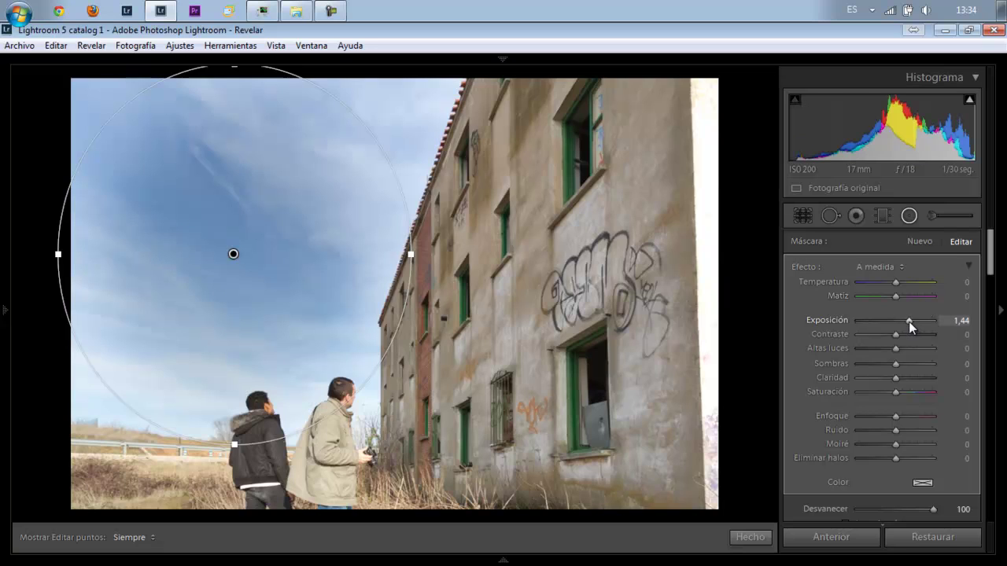
# Hide the filter overlay, then move and stretch the radial ellipse taller over the sky
pyautogui.press('h')
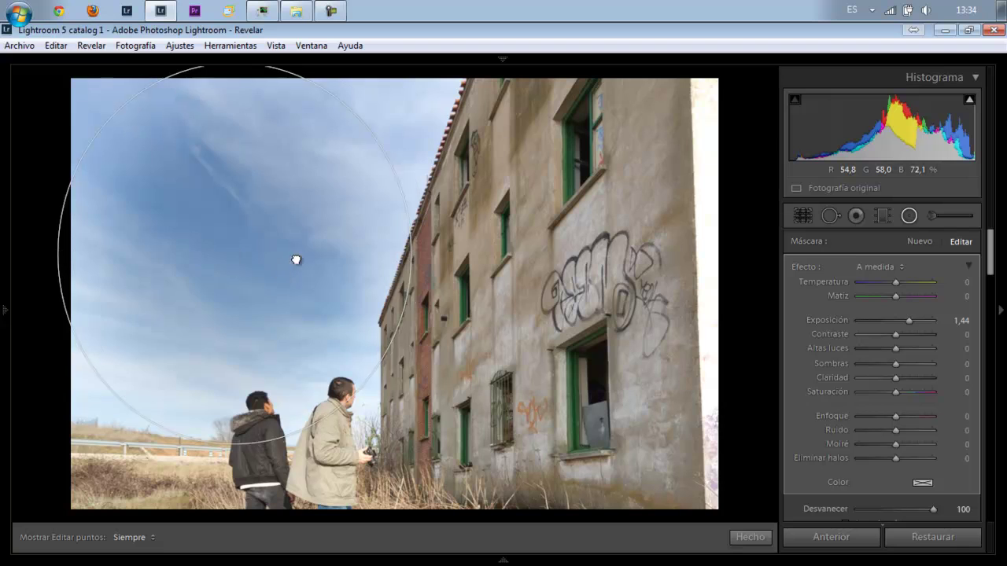
pyautogui.moveTo(296, 259); pyautogui.dragTo(341, 209)
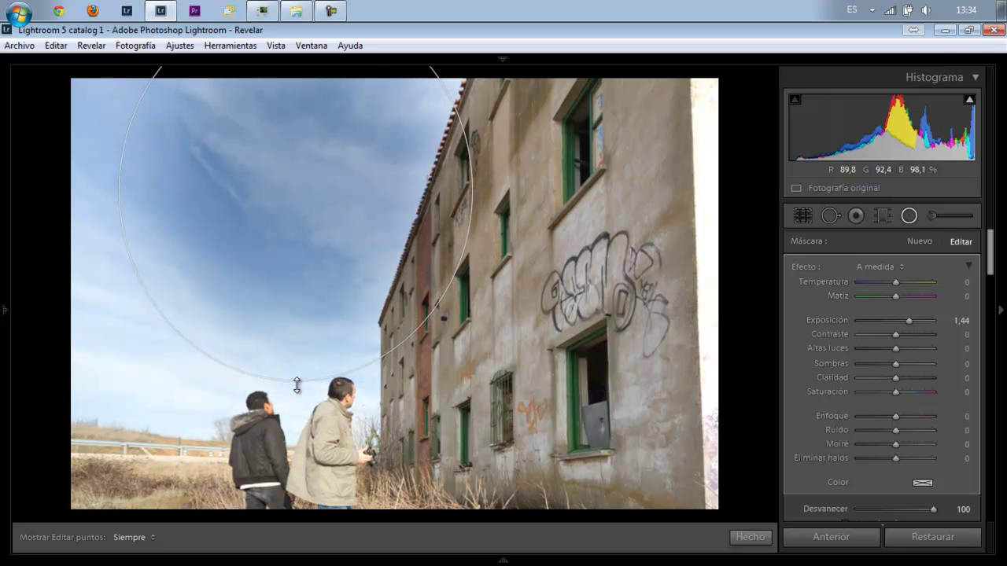
pyautogui.moveTo(297, 385); pyautogui.dragTo(298, 431)
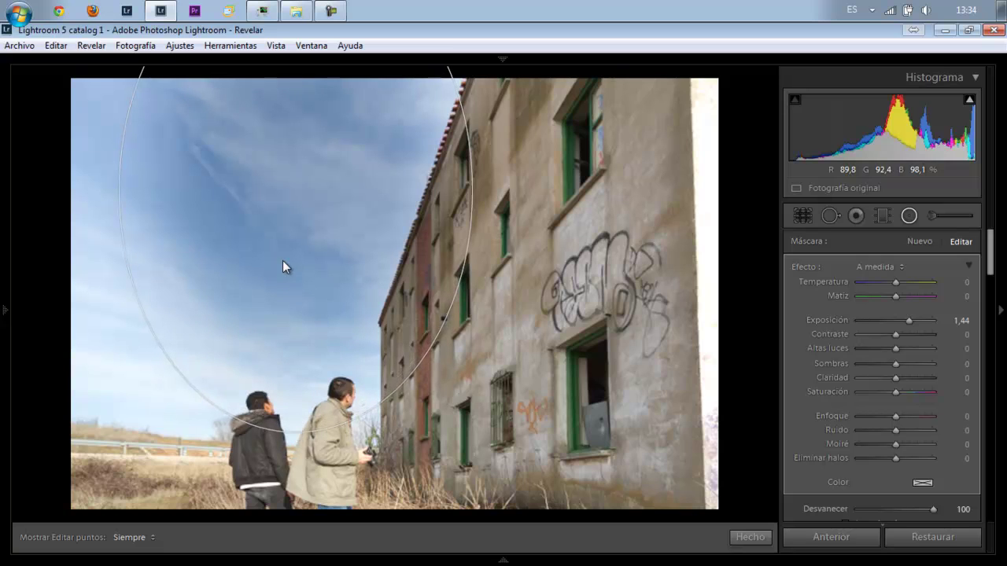
pyautogui.moveTo(288, 262); pyautogui.dragTo(282, 287)
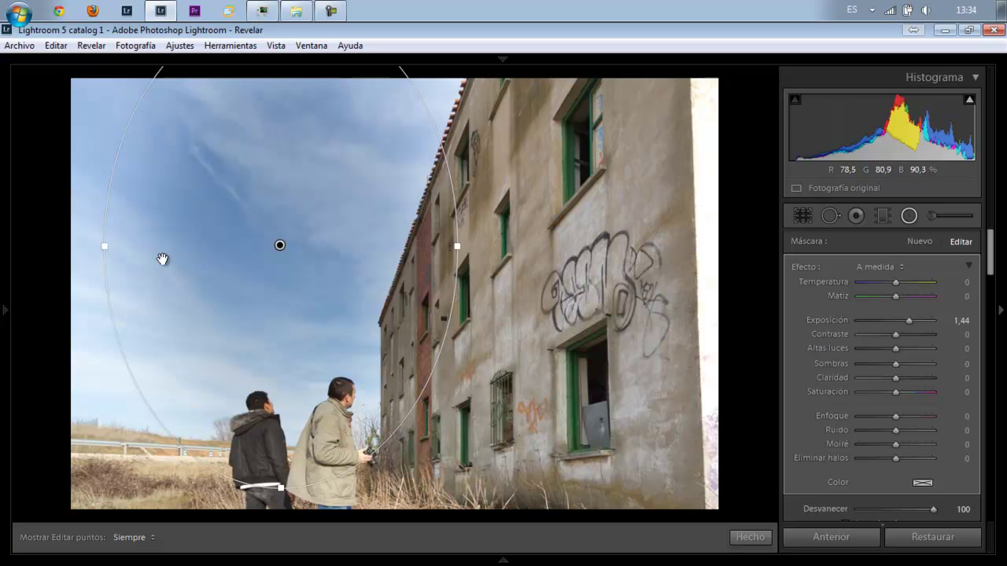
pyautogui.moveTo(162, 258); pyautogui.dragTo(115, 285)
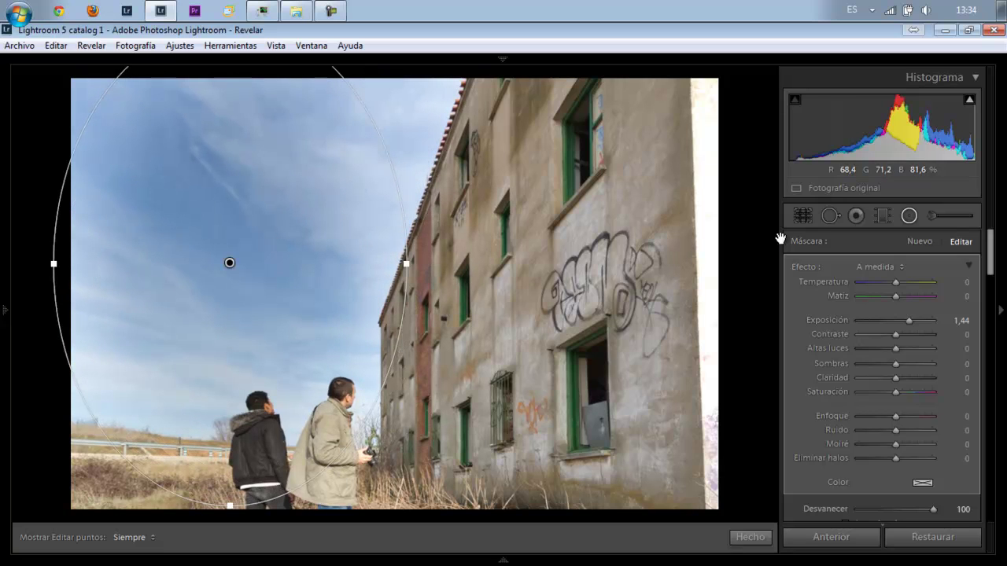
# Reset filter Contrast to 0, set Exposure −4.00 and invert the mask to darken the sky
pyautogui.click(909, 335)
pyautogui.moveTo(921, 336); pyautogui.dragTo(866, 340)
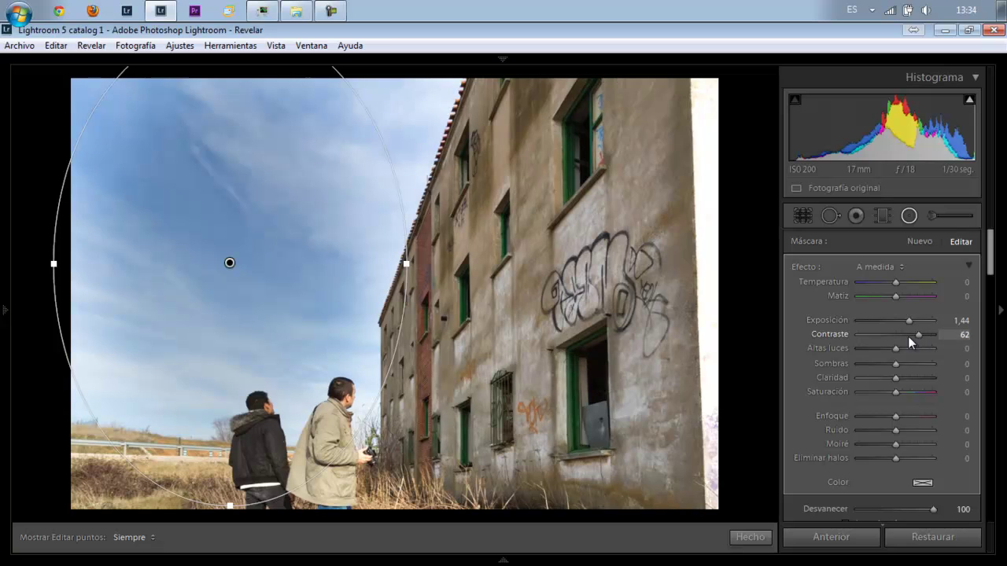
pyautogui.doubleClick(865, 334)
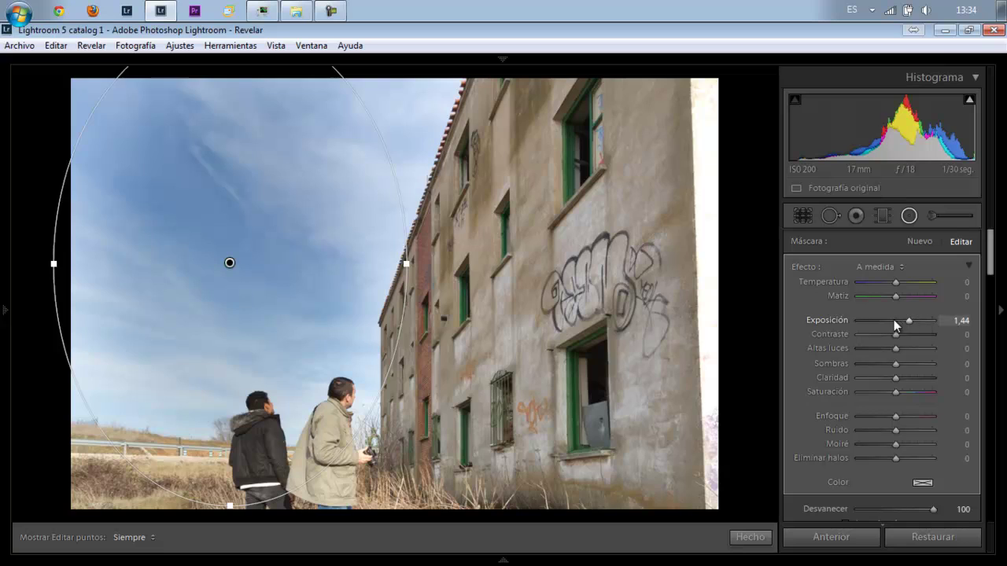
pyautogui.moveTo(895, 322); pyautogui.dragTo(854, 322)
pyautogui.moveTo(989, 244); pyautogui.dragTo(990, 266)
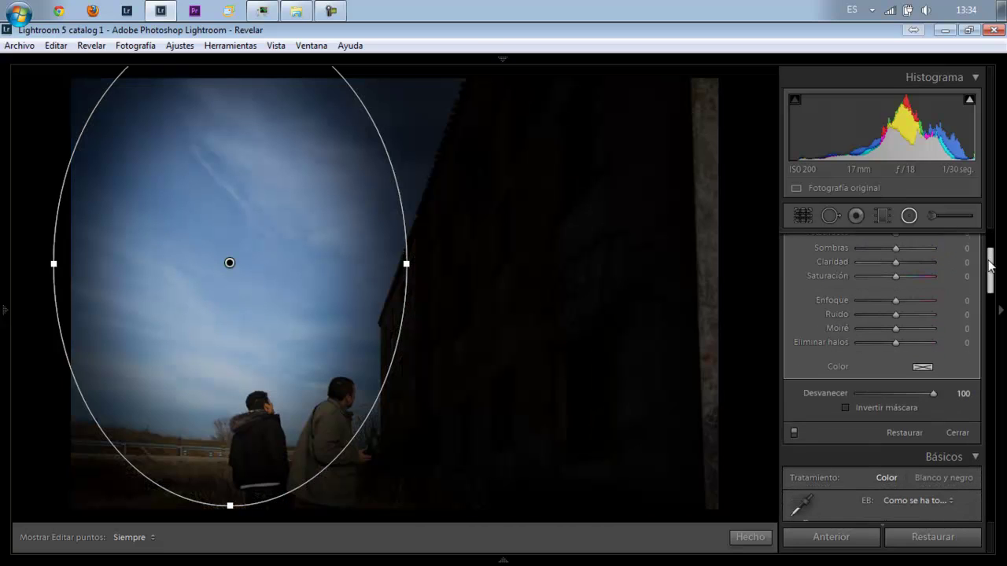
pyautogui.click(845, 409)
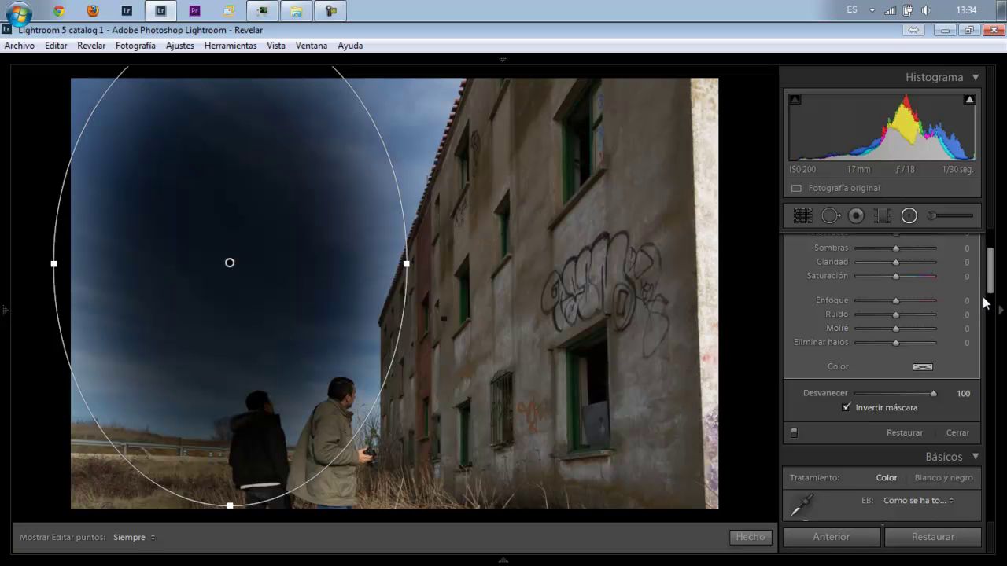
pyautogui.moveTo(993, 291); pyautogui.dragTo(990, 265)
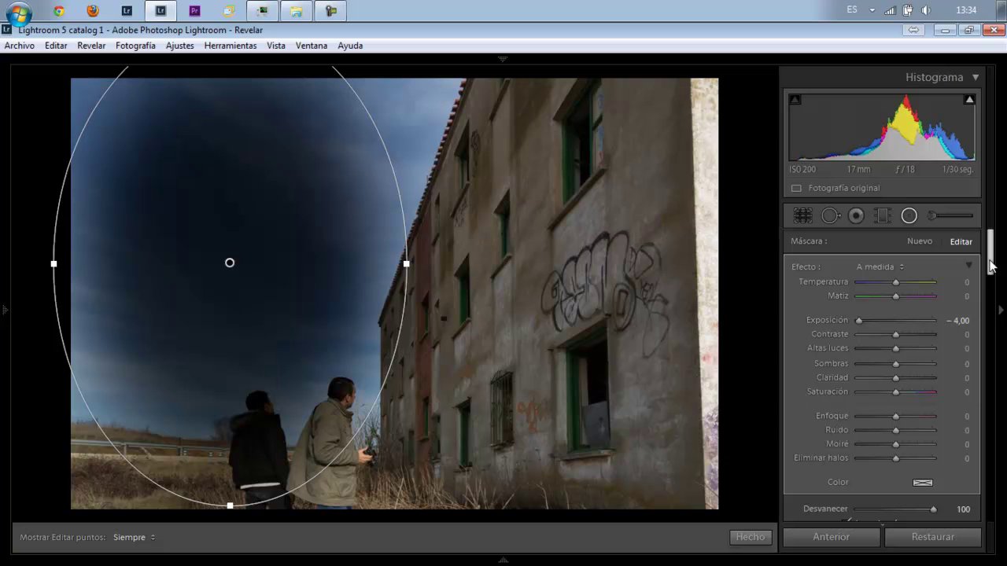
# Set the radial filter to Temperature 100, Tint 78, Exposure 0 and flatten it into a thin band
pyautogui.moveTo(910, 321); pyautogui.dragTo(923, 326)
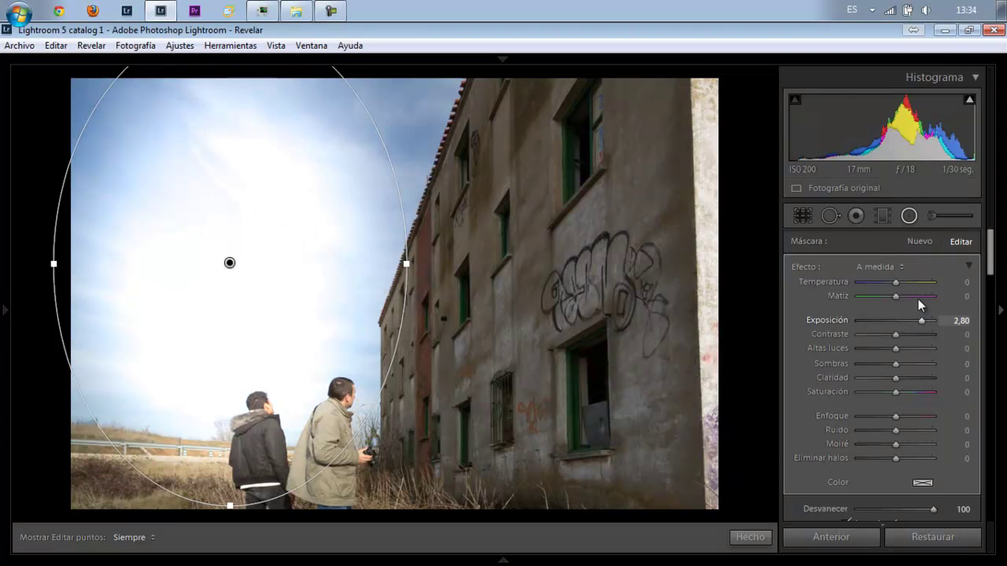
pyautogui.click(920, 284)
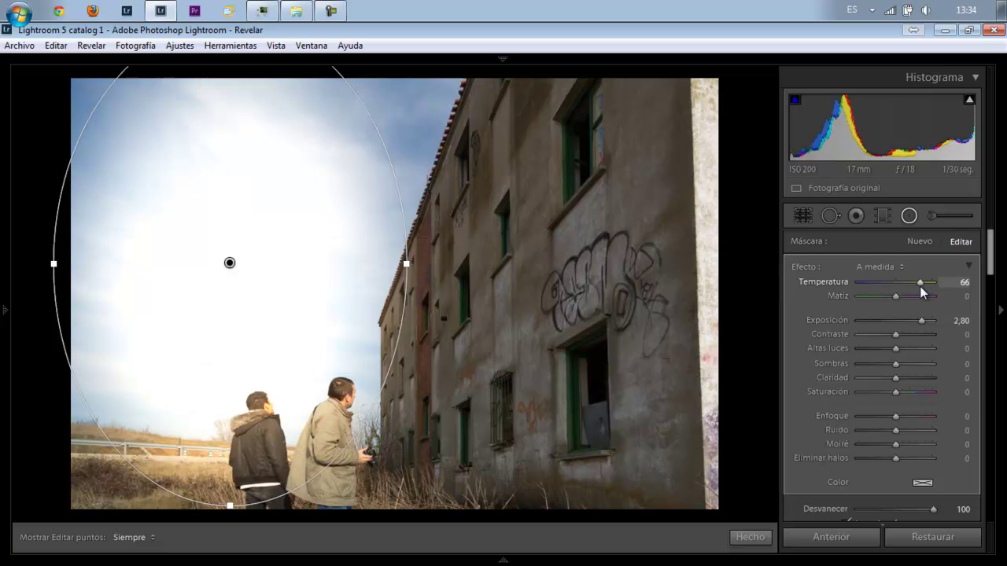
pyautogui.moveTo(898, 296); pyautogui.dragTo(924, 299)
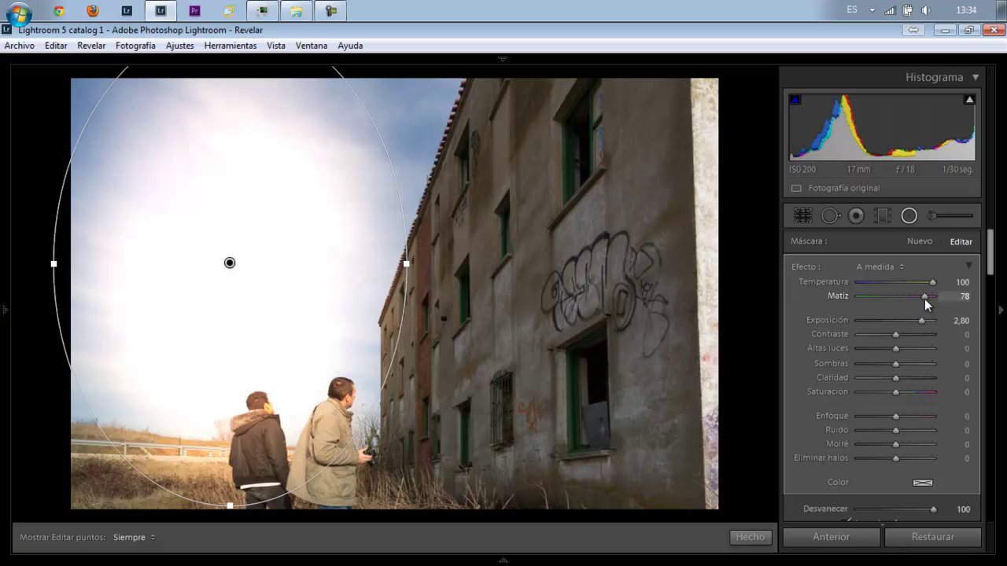
pyautogui.click(880, 321)
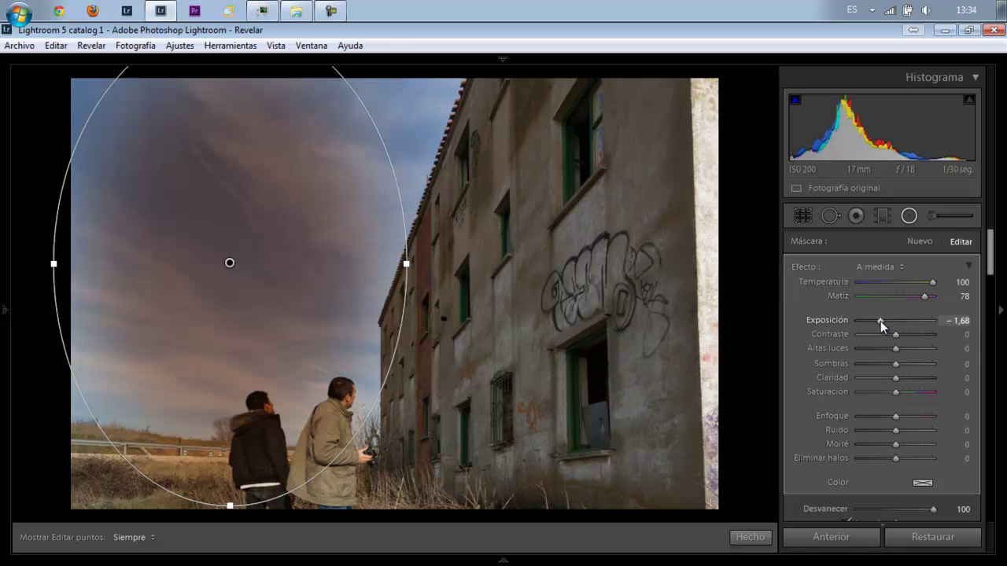
pyautogui.moveTo(881, 321); pyautogui.dragTo(891, 320)
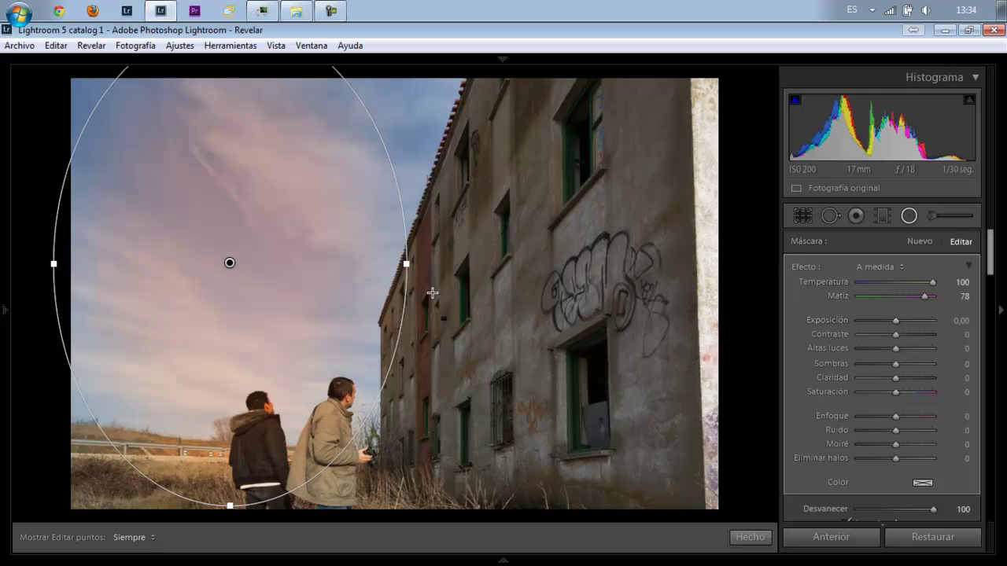
pyautogui.moveTo(294, 231); pyautogui.dragTo(311, 276)
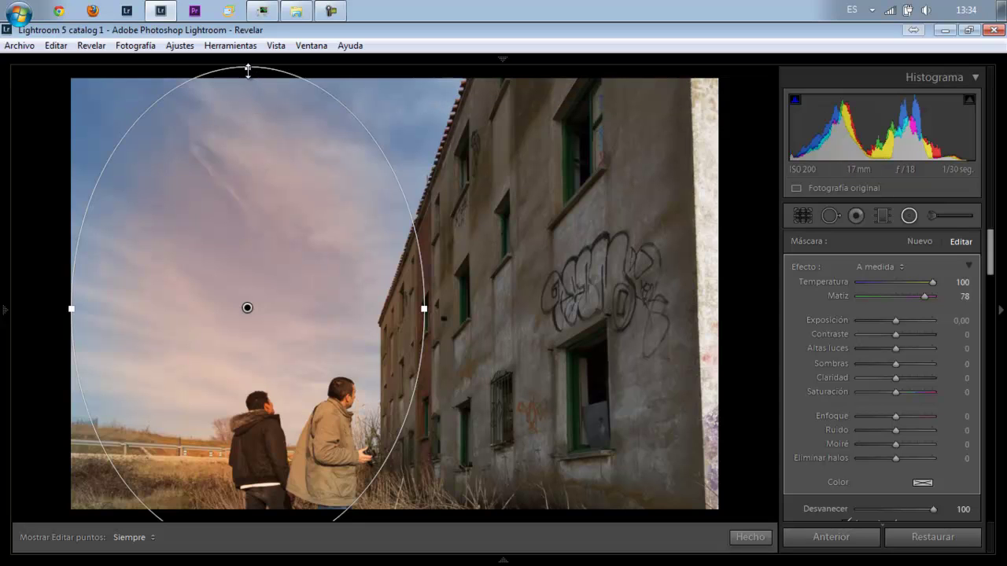
pyautogui.moveTo(247, 70)
pyautogui.mouseDown()
pyautogui.moveTo(270, 330)
pyautogui.moveTo(272, 291)
pyautogui.moveTo(243, 422)
pyautogui.mouseUp()
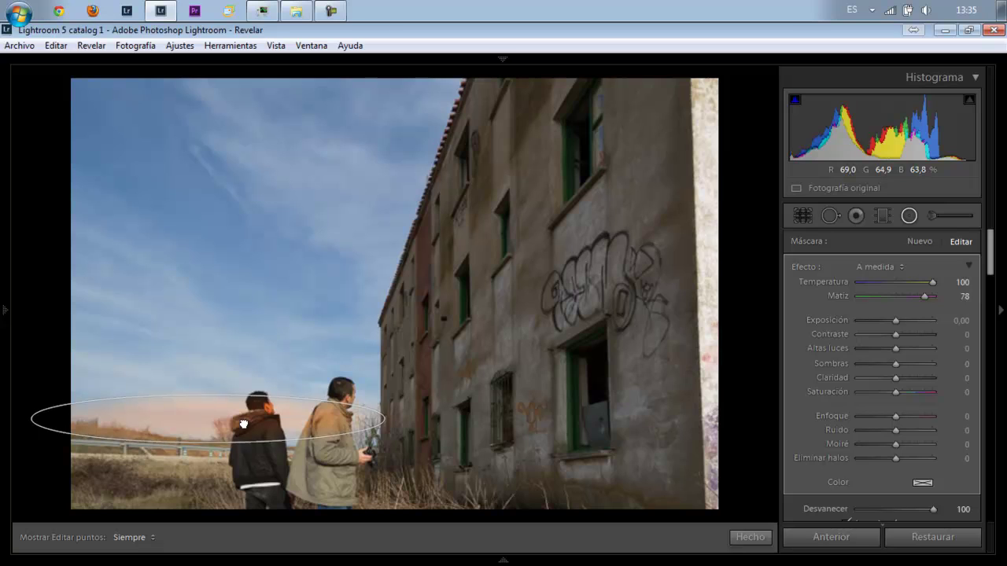
# Move the pink band down behind the men, make it taller, and Alt-drag a copy higher
pyautogui.moveTo(244, 422); pyautogui.dragTo(248, 428)
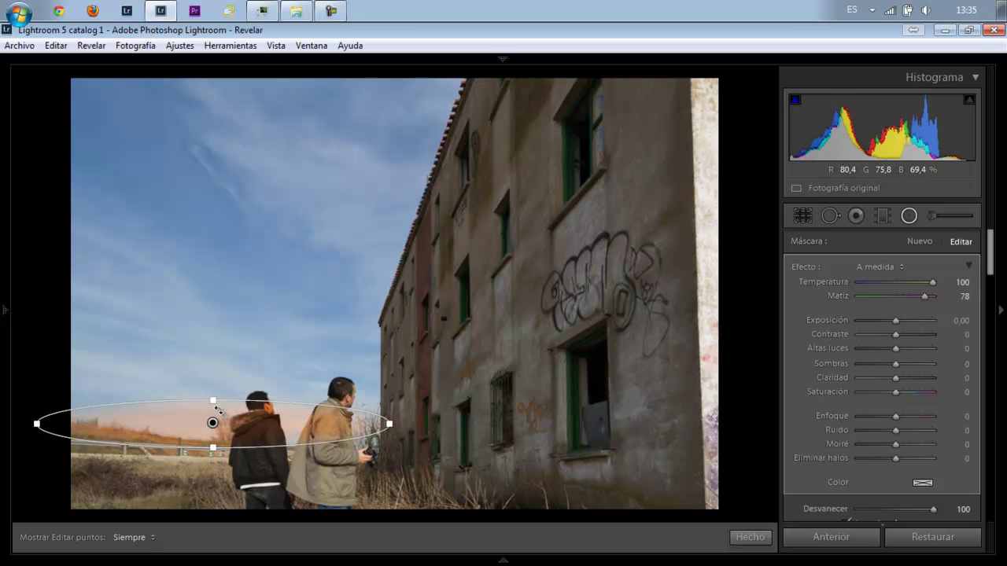
pyautogui.moveTo(214, 402)
pyautogui.mouseDown()
pyautogui.moveTo(214, 381)
pyautogui.moveTo(216, 423)
pyautogui.mouseUp()
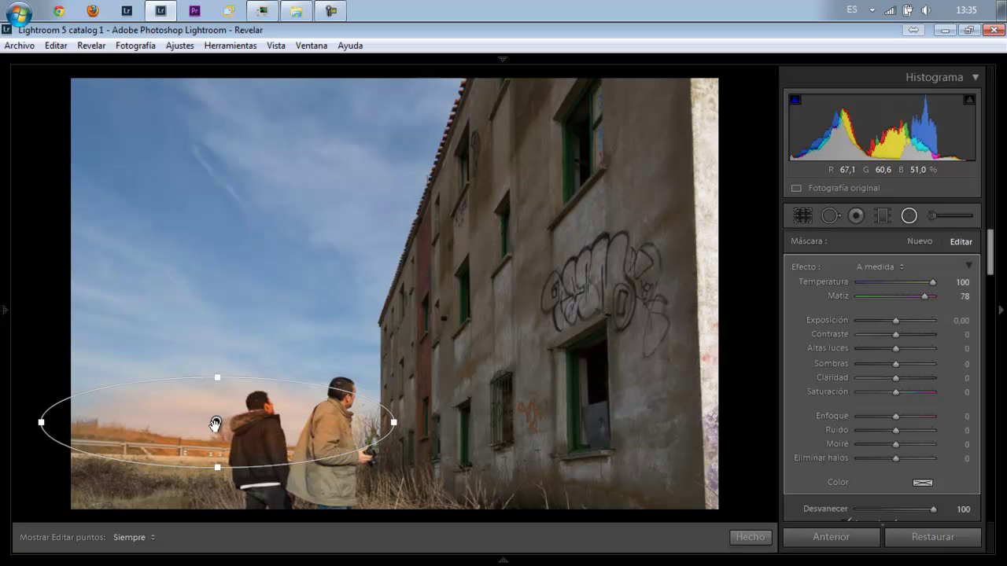
pyautogui.press('alt')
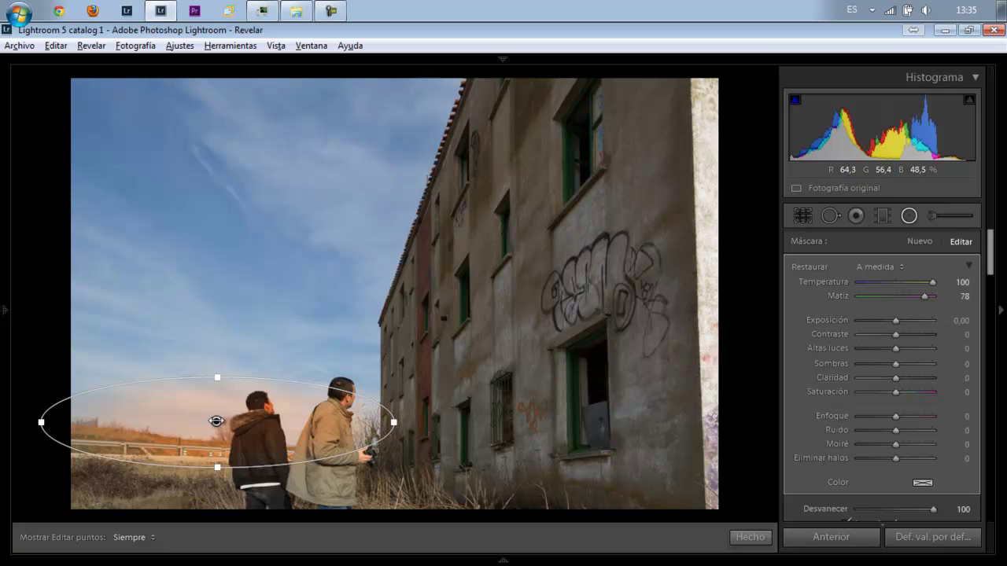
pyautogui.press('alt')
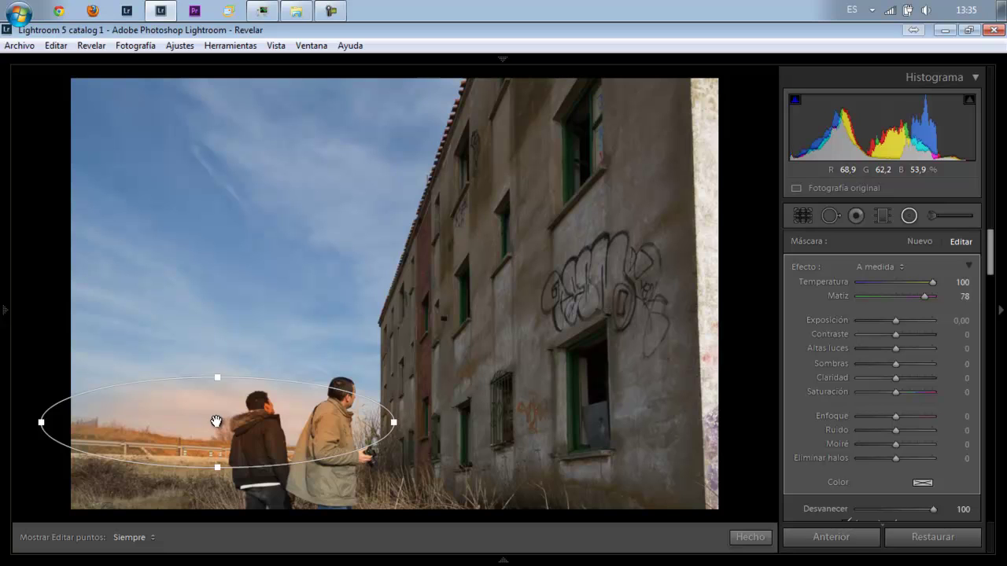
pyautogui.moveTo(258, 409)
pyautogui.mouseDown()
pyautogui.moveTo(254, 371)
pyautogui.moveTo(250, 407)
pyautogui.moveTo(217, 385)
pyautogui.moveTo(216, 408)
pyautogui.moveTo(218, 343)
pyautogui.mouseUp()
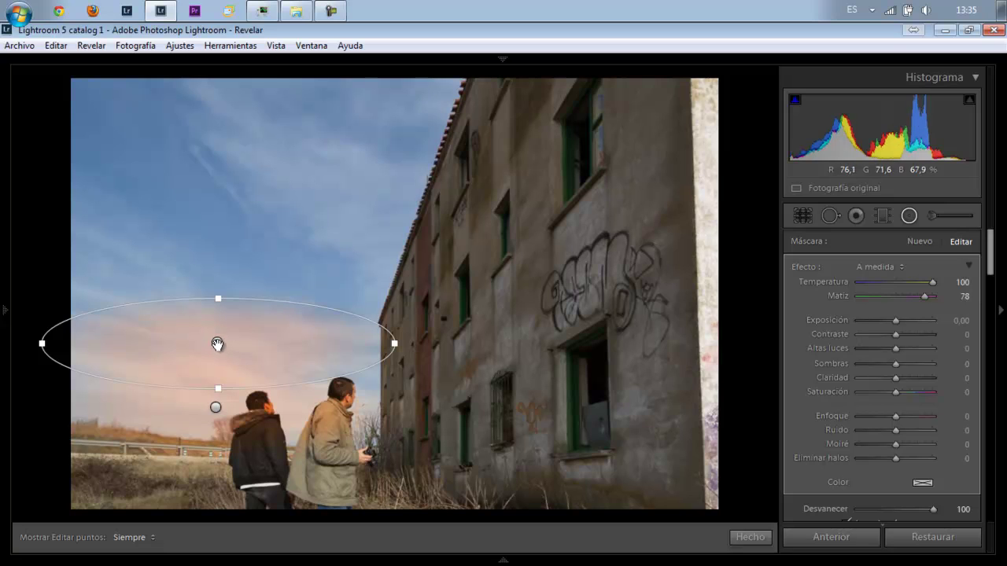
# Turn the upper glow blue with Temperature −100 and nudge it into place
pyautogui.moveTo(218, 342); pyautogui.dragTo(227, 359)
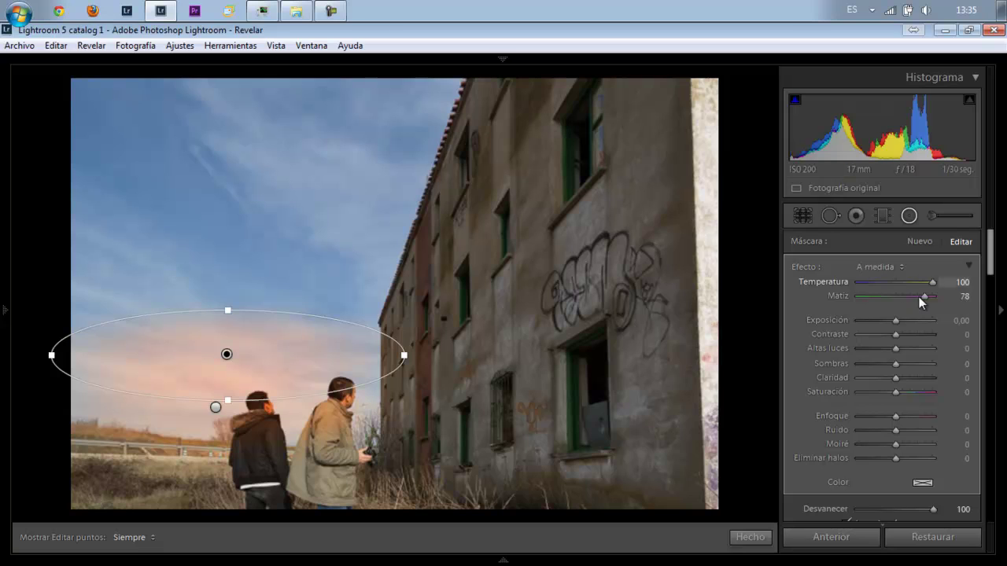
pyautogui.moveTo(919, 283); pyautogui.dragTo(816, 284)
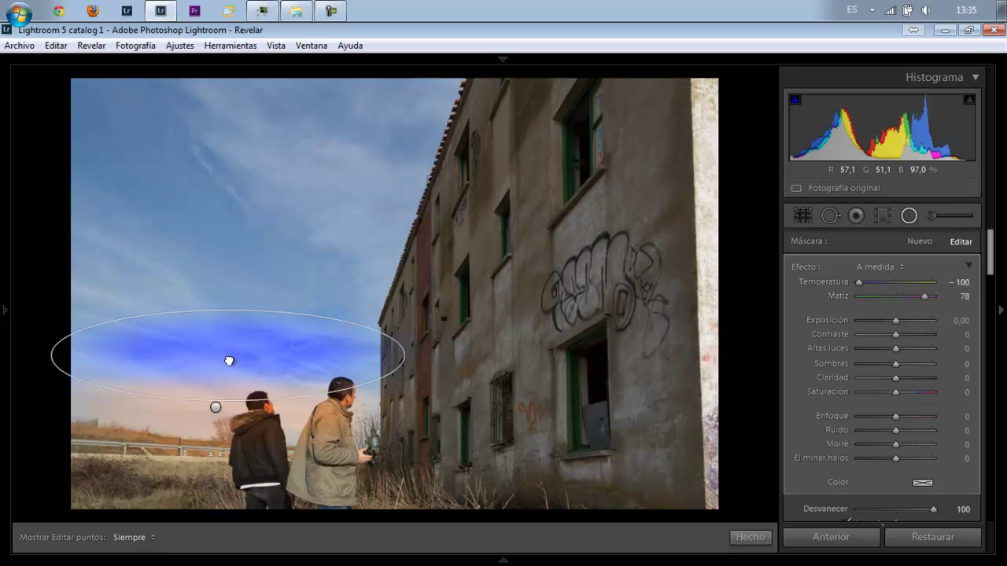
pyautogui.moveTo(227, 354); pyautogui.dragTo(229, 373)
# Alt-drag a copy higher, set Temperature 66 and Tint −50, and settle it above the blue band
pyautogui.press('alt')
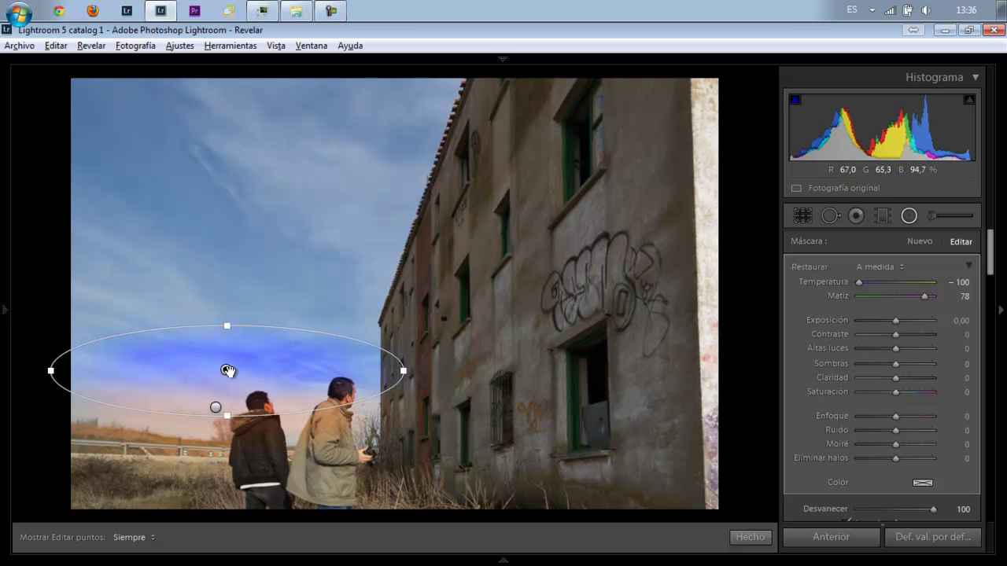
pyautogui.moveTo(225, 371)
pyautogui.mouseDown()
pyautogui.moveTo(226, 270)
pyautogui.moveTo(314, 191)
pyautogui.mouseUp()
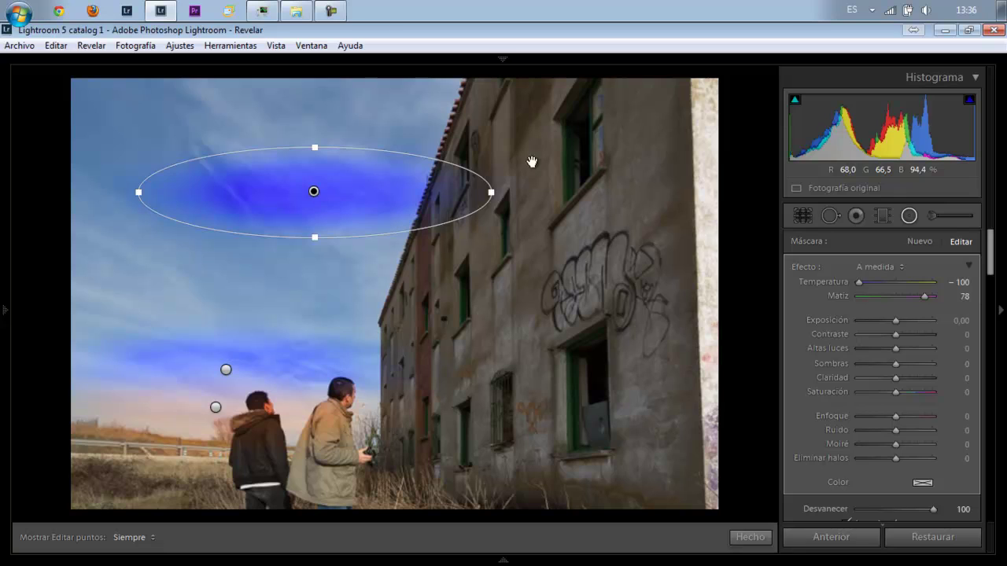
pyautogui.click(877, 300)
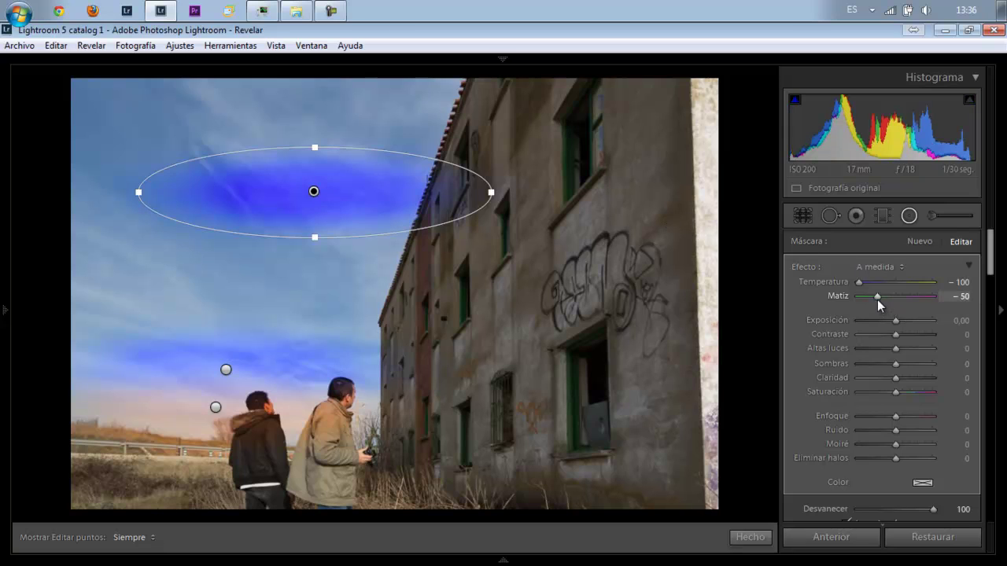
pyautogui.click(919, 281)
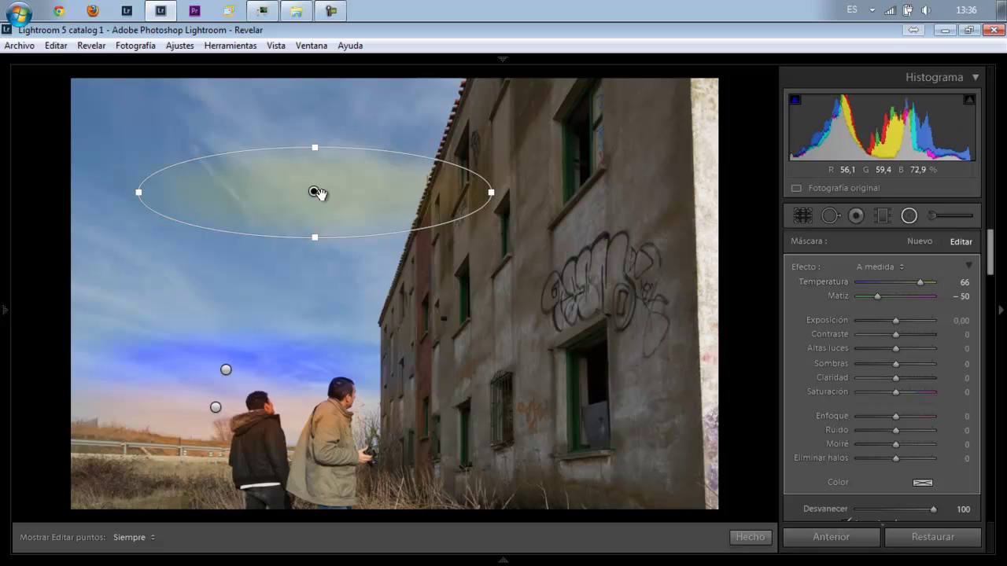
pyautogui.moveTo(324, 212)
pyautogui.mouseDown()
pyautogui.moveTo(303, 299)
pyautogui.moveTo(258, 318)
pyautogui.mouseUp()
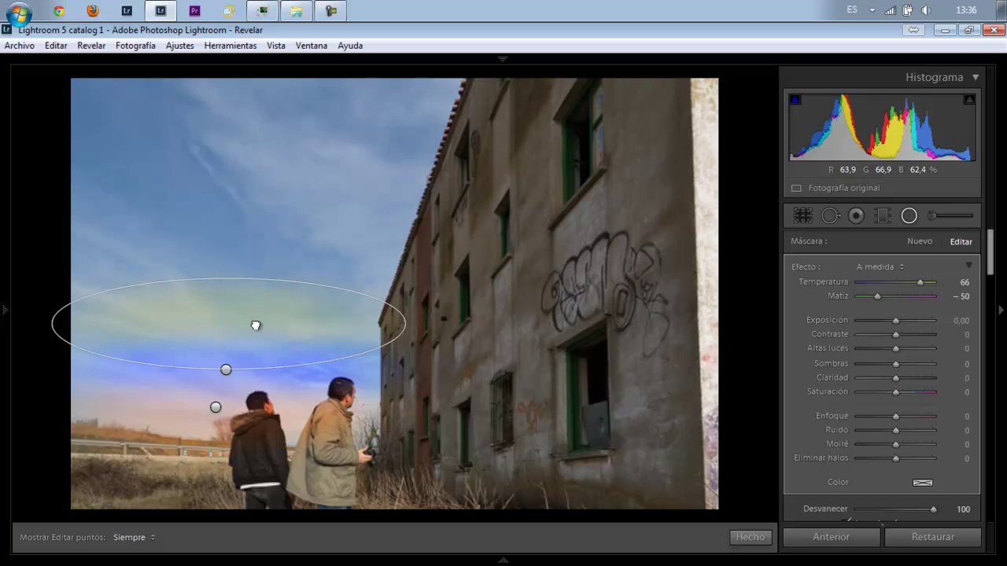
pyautogui.moveTo(257, 318); pyautogui.dragTo(223, 342)
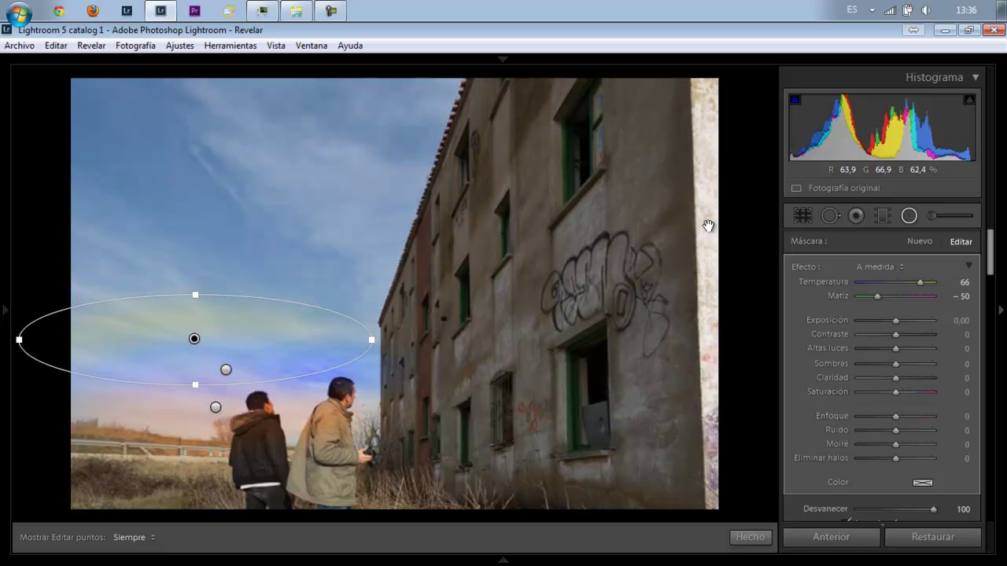
pyautogui.click(740, 542)
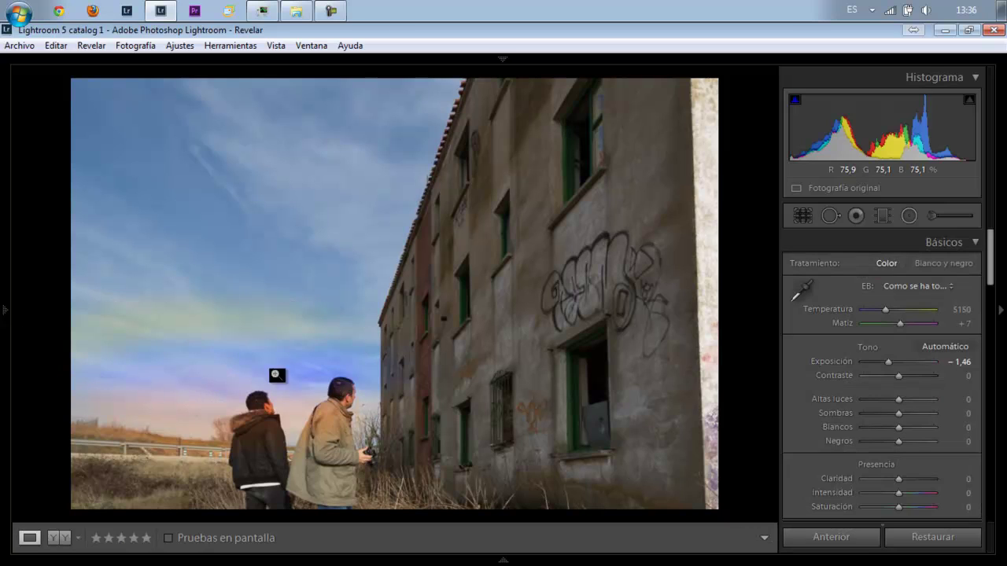
pyautogui.click(259, 381)
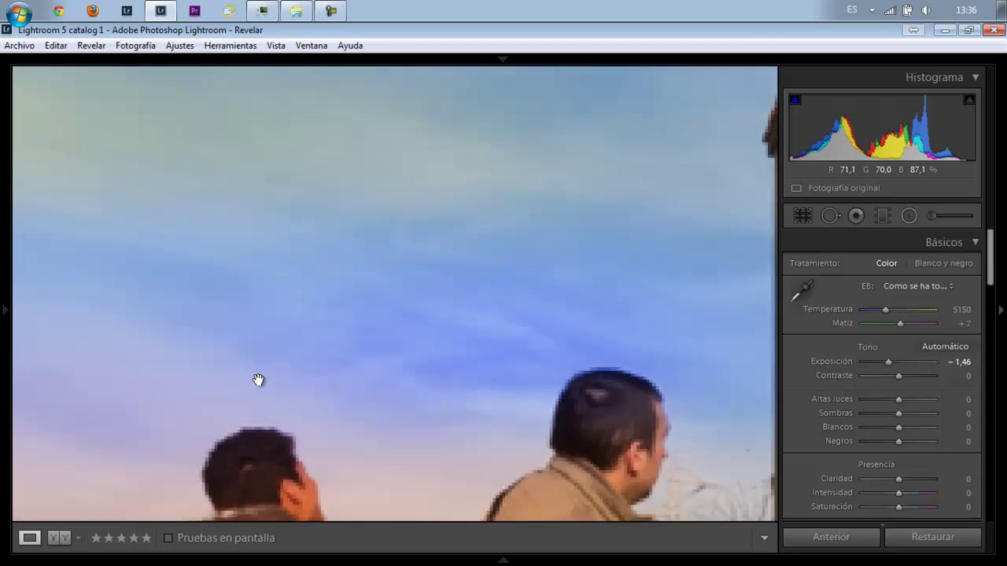
pyautogui.click(259, 381)
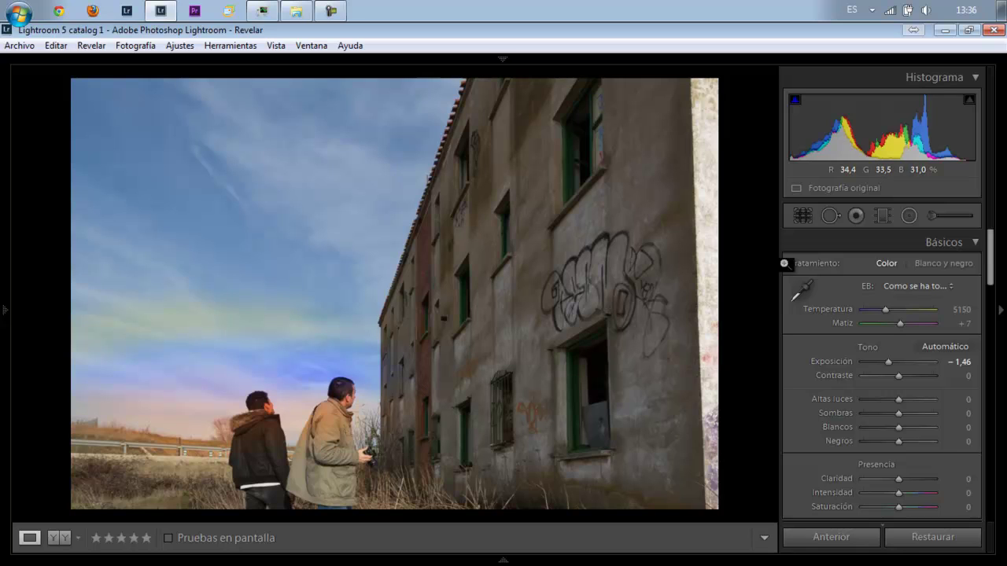
pyautogui.click(907, 217)
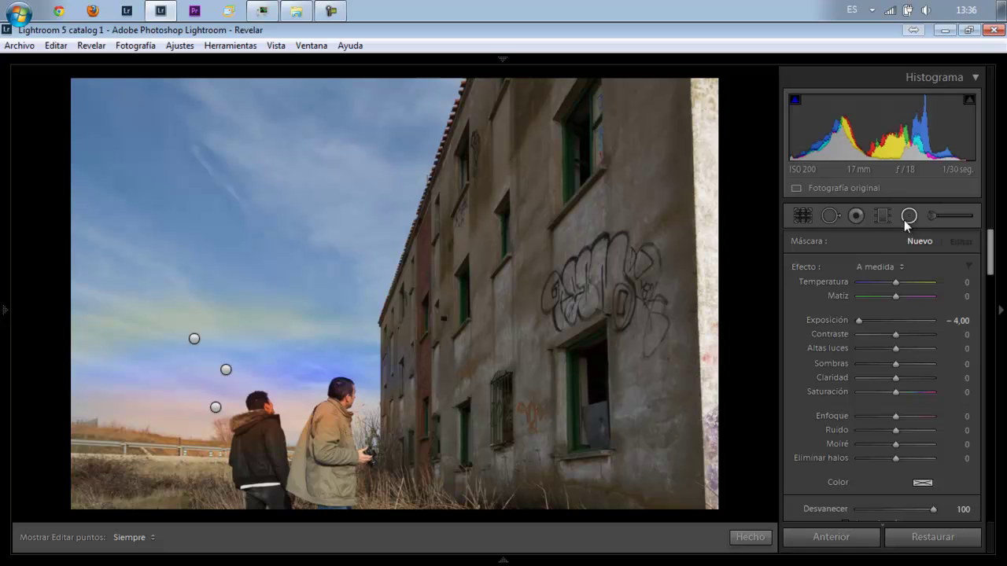
pyautogui.click(216, 407)
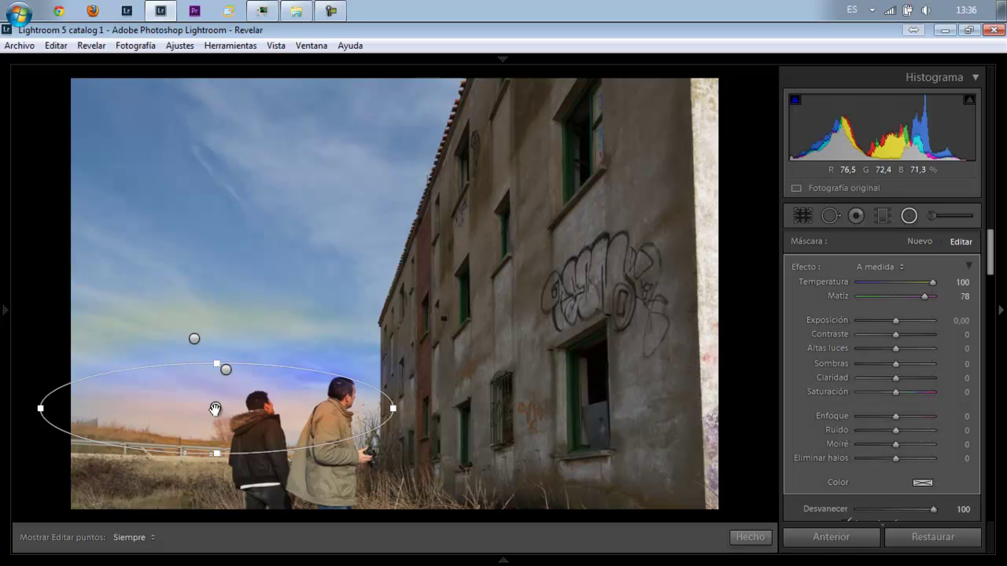
pyautogui.moveTo(930, 285); pyautogui.dragTo(919, 285)
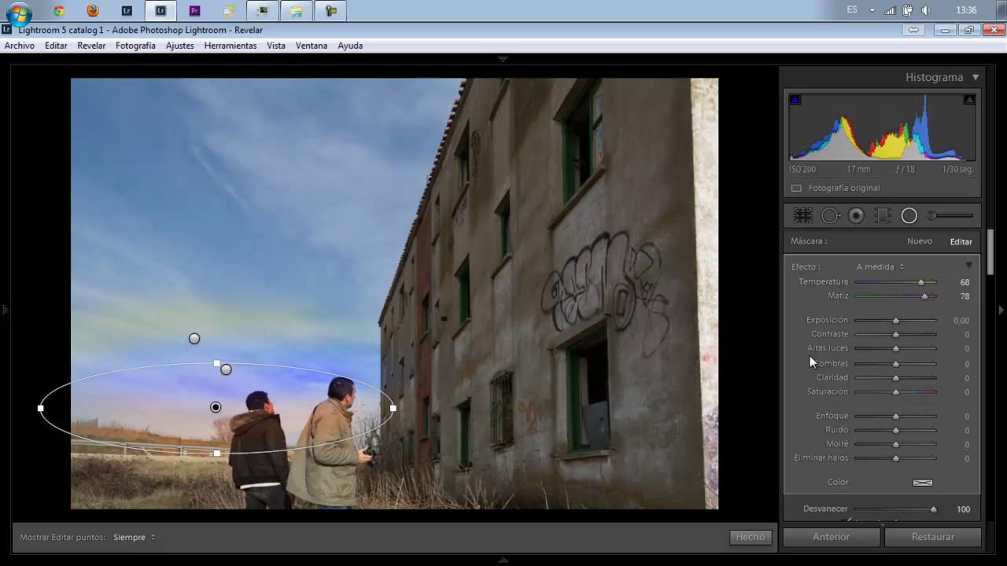
pyautogui.click(749, 538)
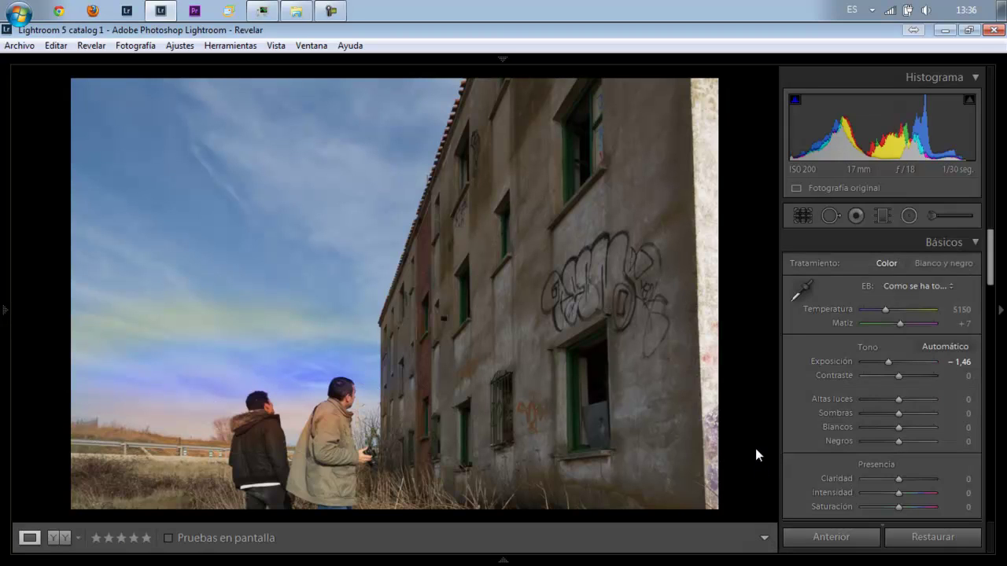
# Paint a −4.00 exposure brush stroke (size 49.6, feather 80, flow 68) over the upper-left sky
pyautogui.click(932, 217)
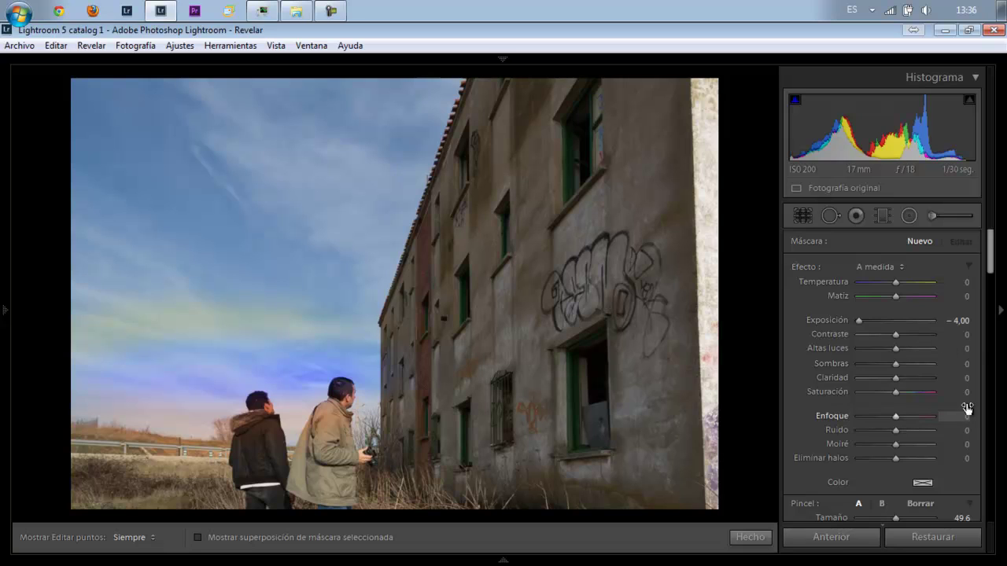
pyautogui.moveTo(993, 272); pyautogui.dragTo(993, 280)
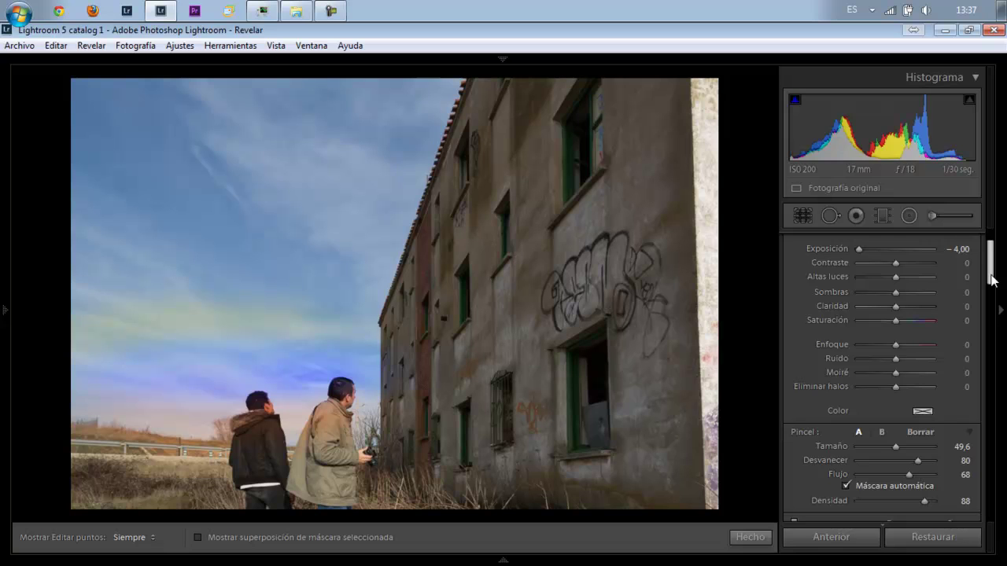
pyautogui.moveTo(992, 279); pyautogui.dragTo(990, 276)
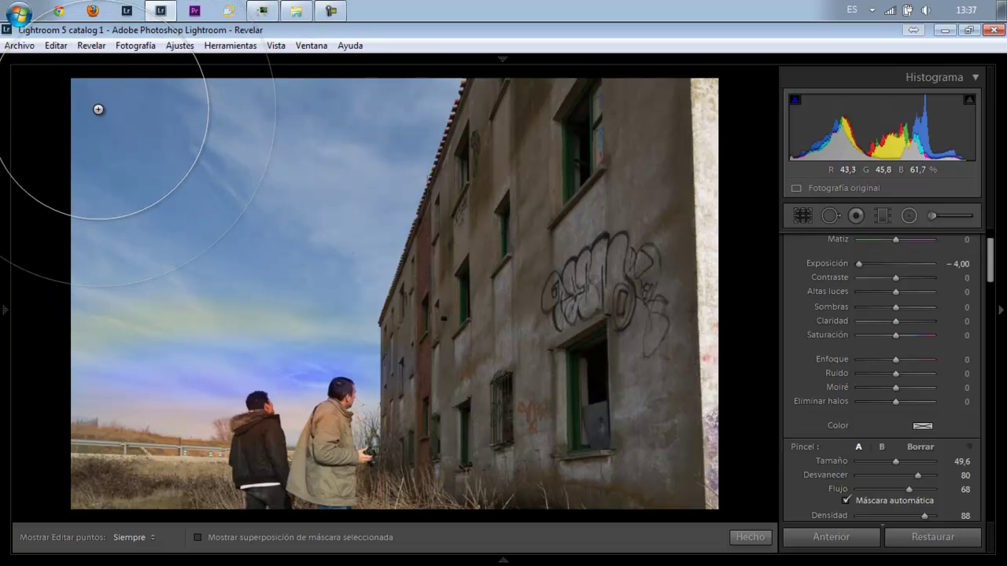
pyautogui.press('h')
pyautogui.moveTo(90, 100)
pyautogui.mouseDown()
pyautogui.moveTo(213, 77)
pyautogui.moveTo(411, 63)
pyautogui.mouseUp()
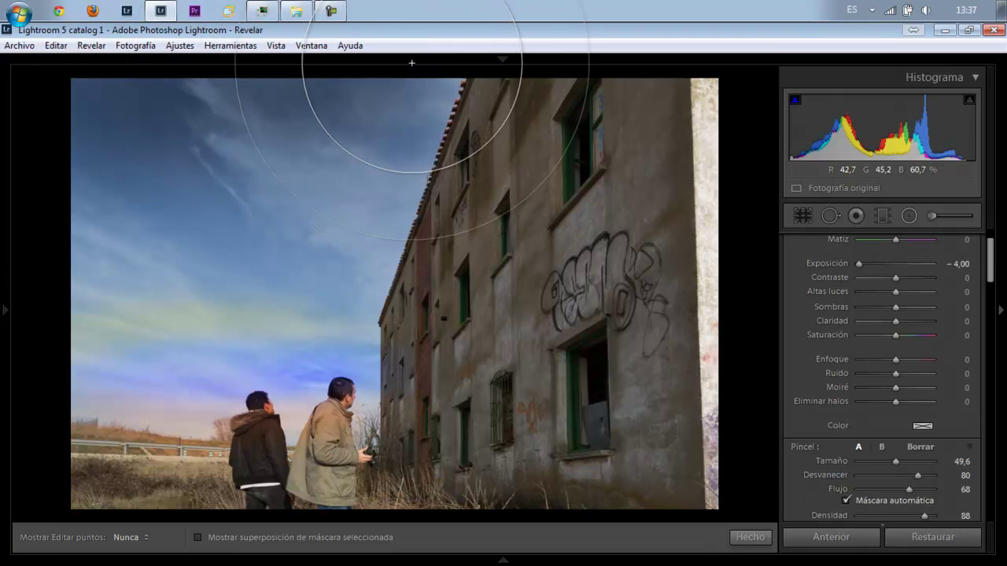
pyautogui.press('h')
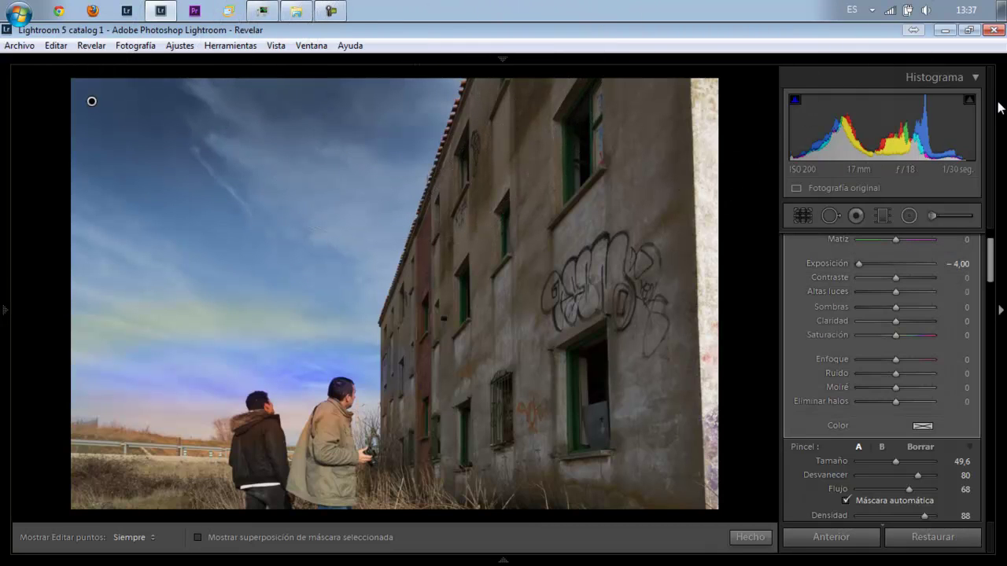
pyautogui.scroll(2, 989, 275)
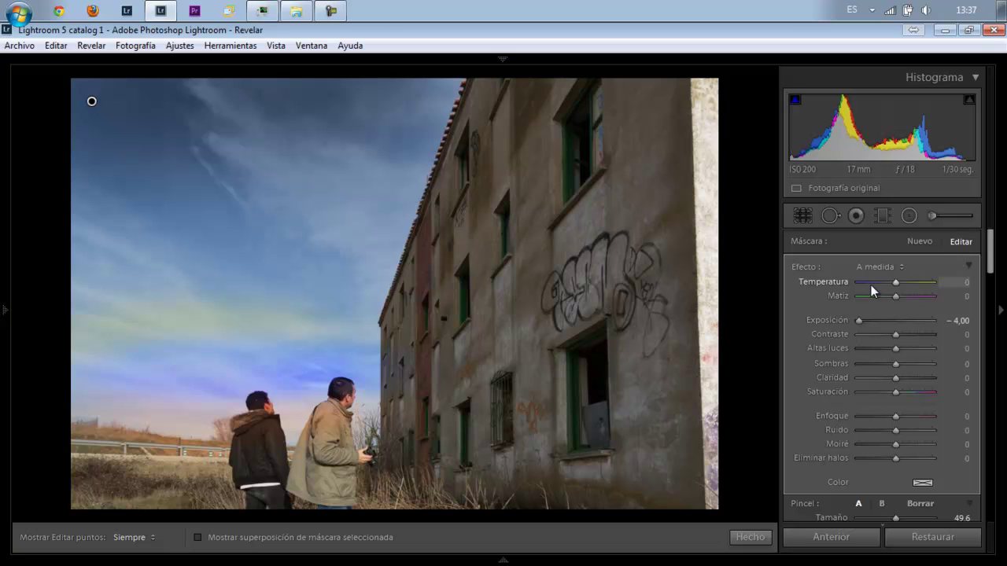
# Set the sky brush to Temp −100, Clarity 58, Highlights −100, Contrast 82, Saturation 64
pyautogui.moveTo(871, 283); pyautogui.dragTo(841, 284)
pyautogui.moveTo(895, 378); pyautogui.dragTo(917, 378)
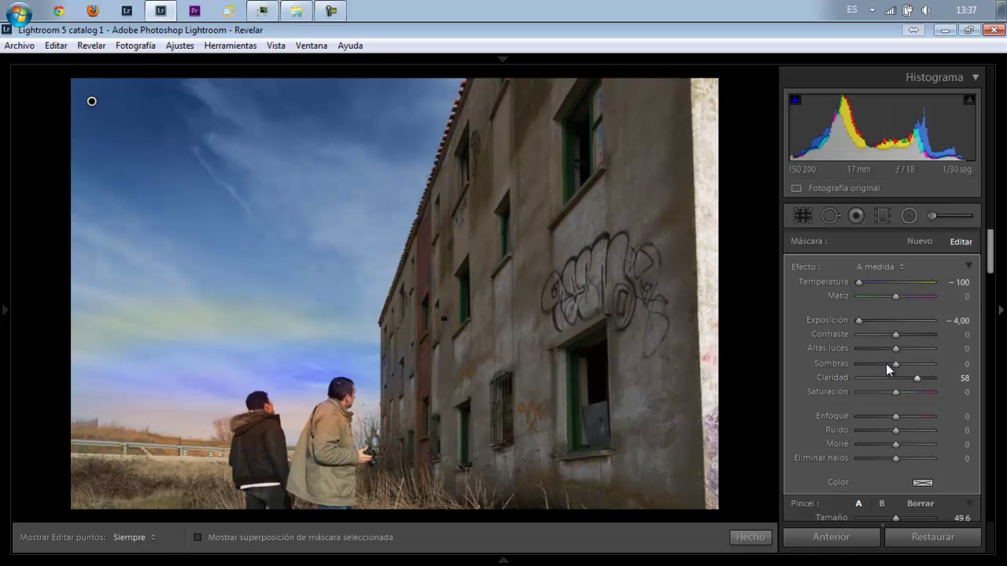
pyautogui.moveTo(877, 348); pyautogui.dragTo(839, 353)
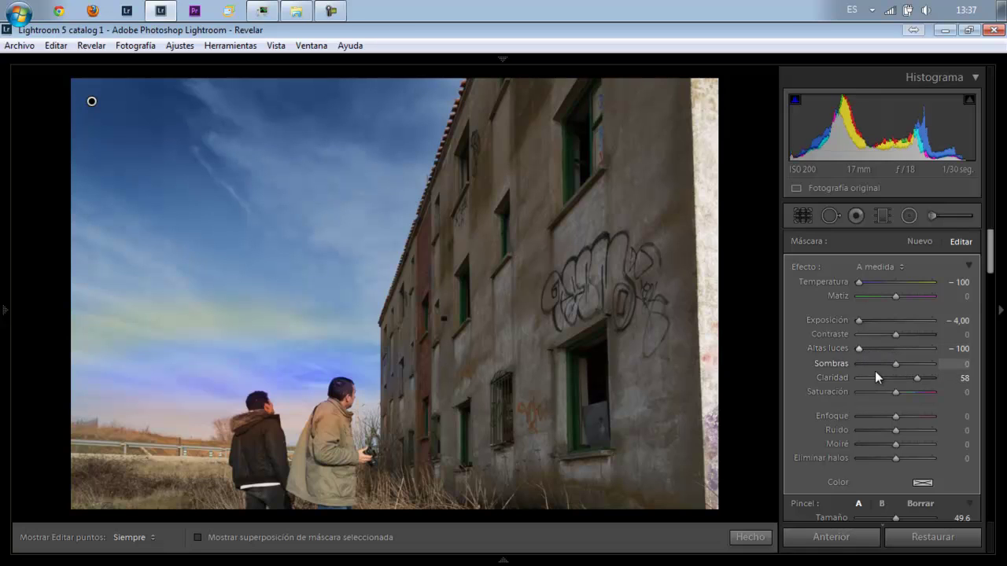
pyautogui.click(926, 335)
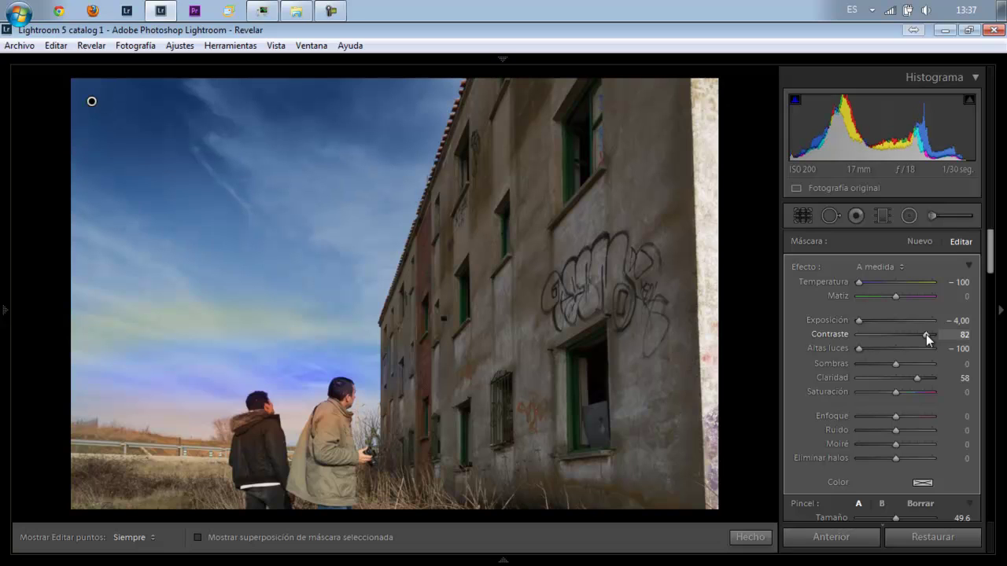
pyautogui.click(921, 392)
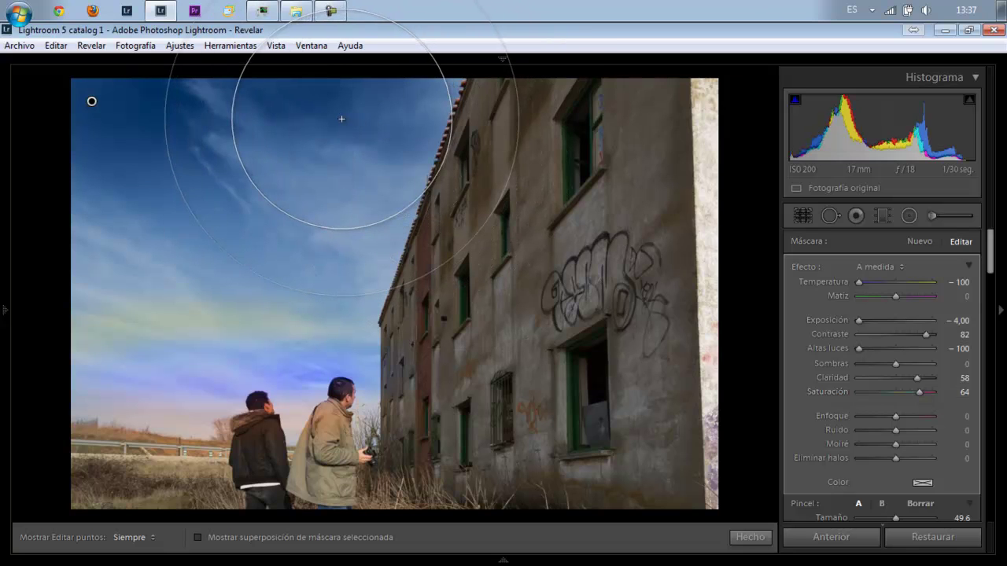
# Extend the deep blue sky adjustment toward the building and finish the brush
pyautogui.click(245, 144)
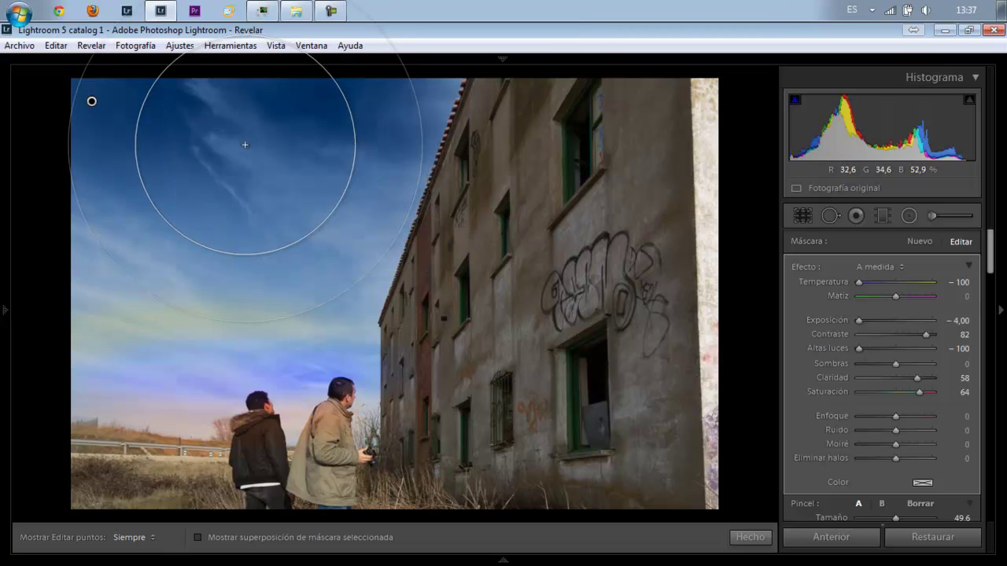
pyautogui.moveTo(244, 145)
pyautogui.mouseDown()
pyautogui.moveTo(323, 196)
pyautogui.moveTo(449, 86)
pyautogui.mouseUp()
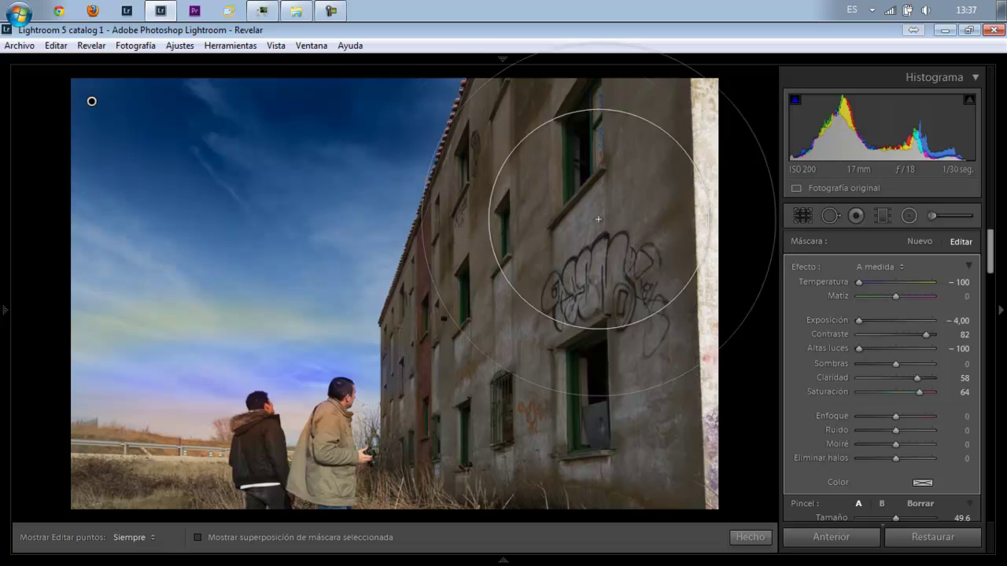
pyautogui.click(323, 229)
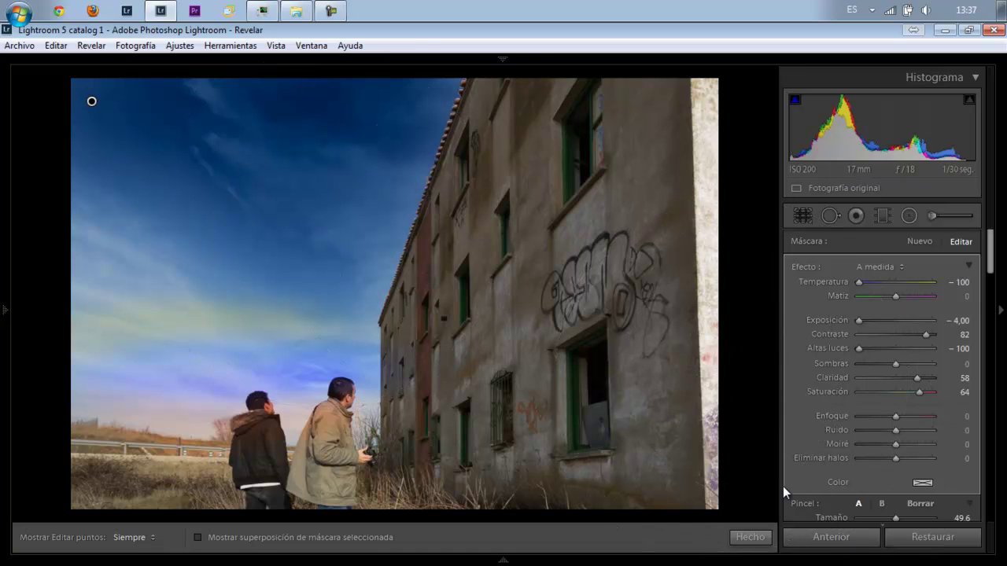
pyautogui.click(757, 538)
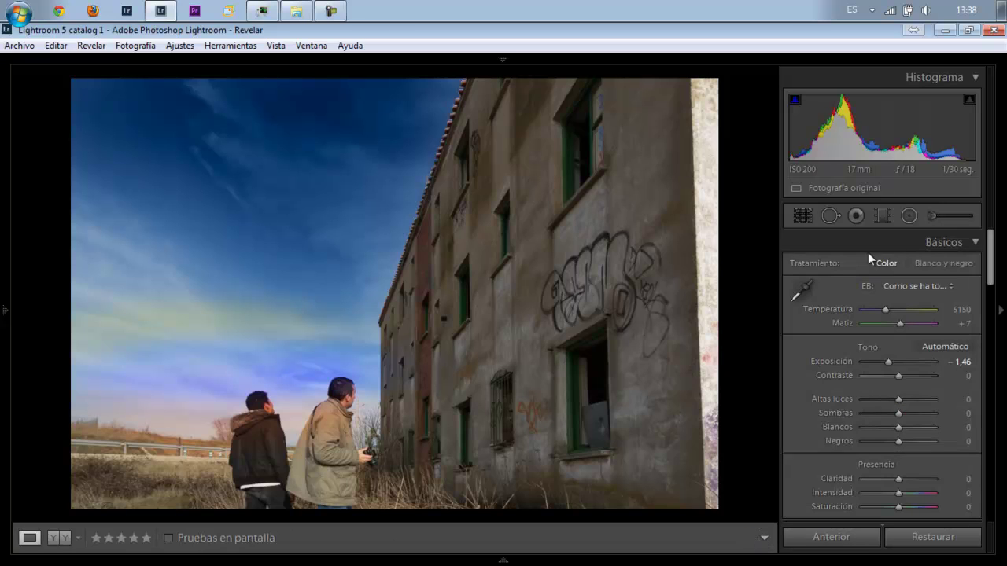
pyautogui.click(903, 221)
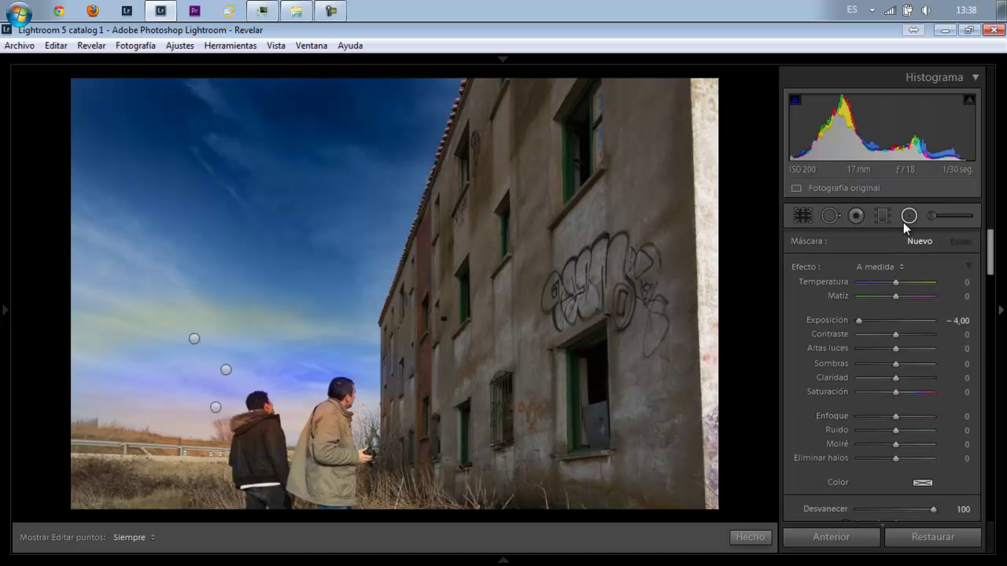
pyautogui.click(998, 285)
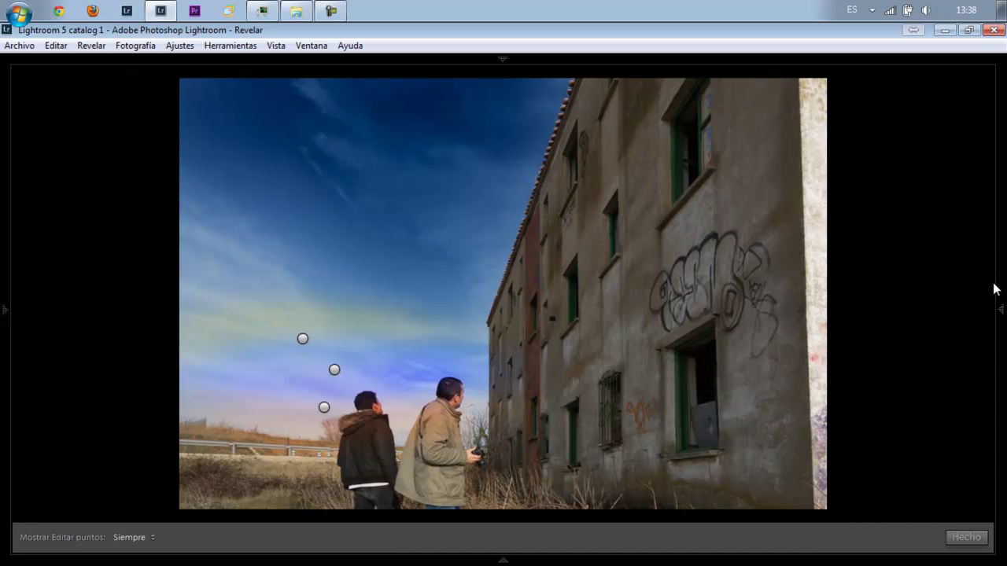
# Select the Spot Removal tool and bring up Windows Task Manager
pyautogui.scroll(-3, 993, 286)
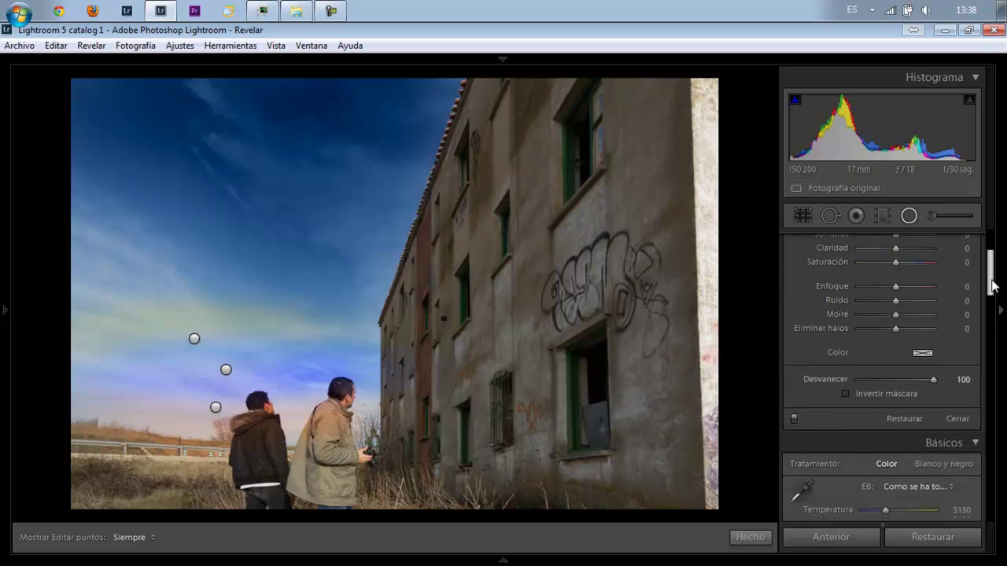
pyautogui.moveTo(993, 286); pyautogui.dragTo(979, 236)
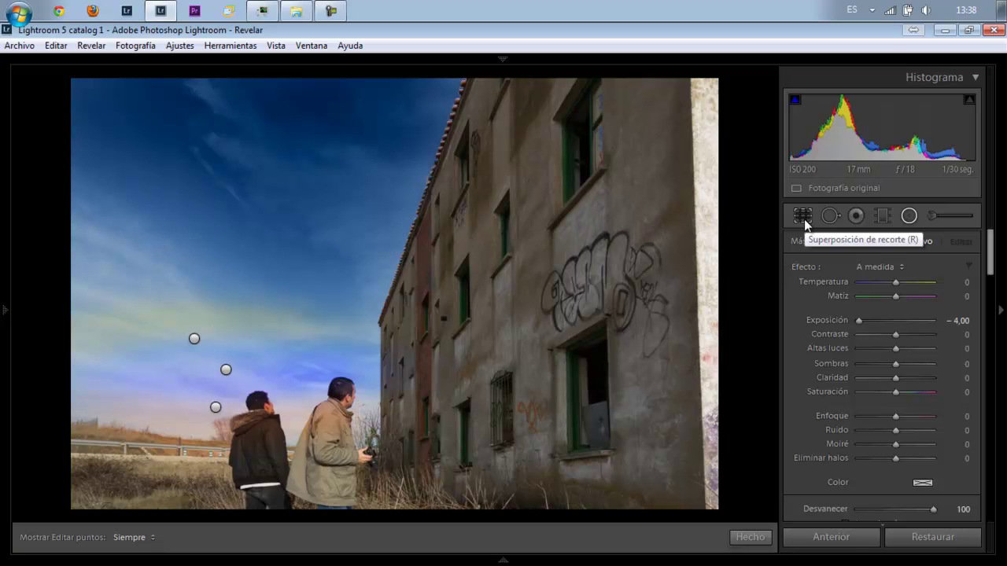
pyautogui.click(834, 220)
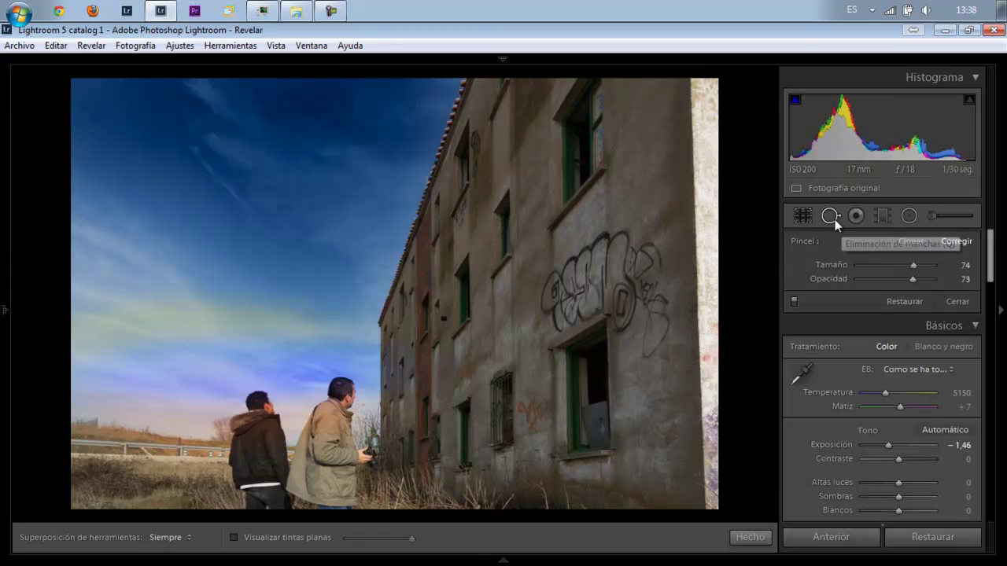
pyautogui.moveTo(393, 291)
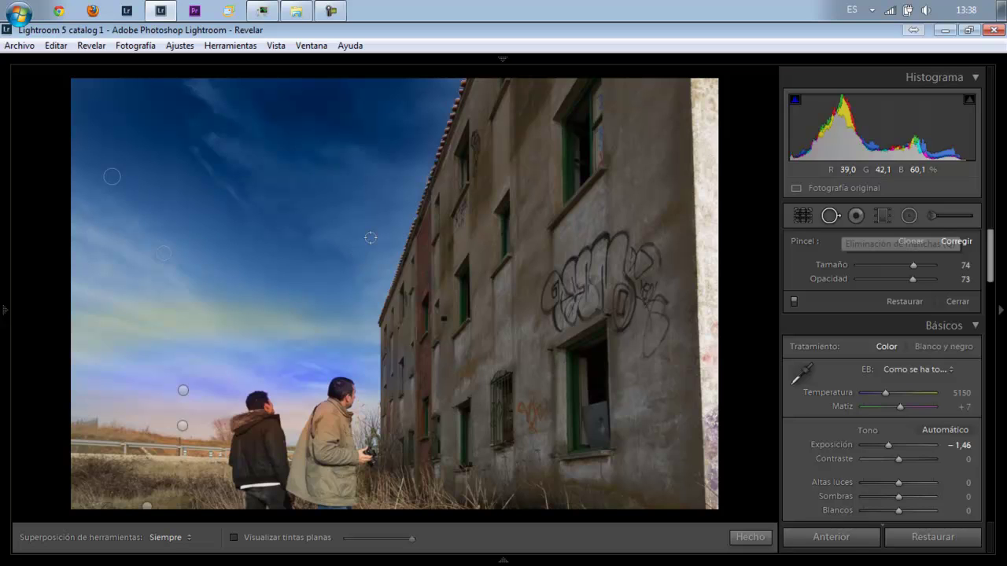
pyautogui.click(258, 9)
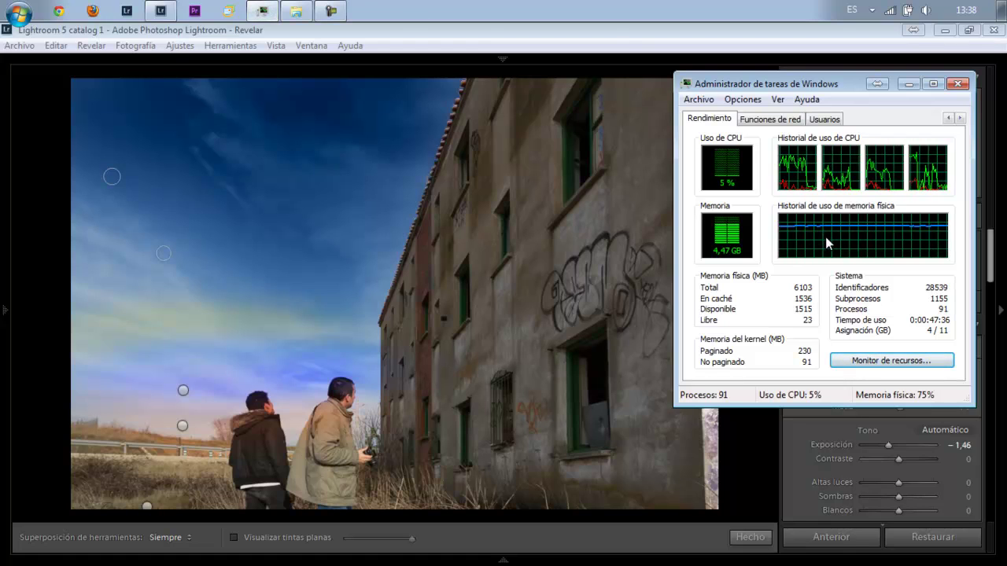
# Sort Task Manager processes by CPU then memory, select lightroom.exe, and minimise Task Manager
pyautogui.click(948, 118)
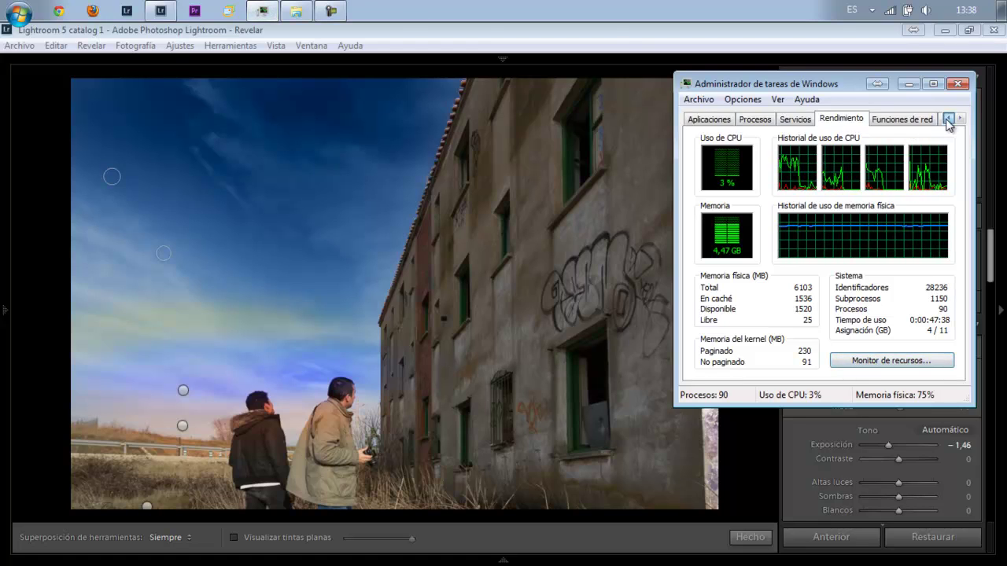
pyautogui.click(757, 125)
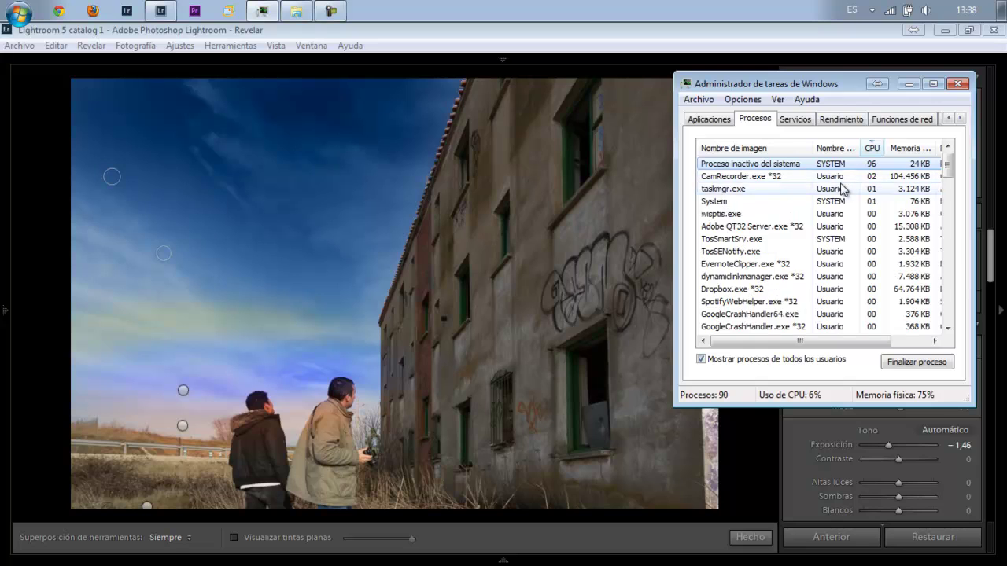
pyautogui.click(841, 176)
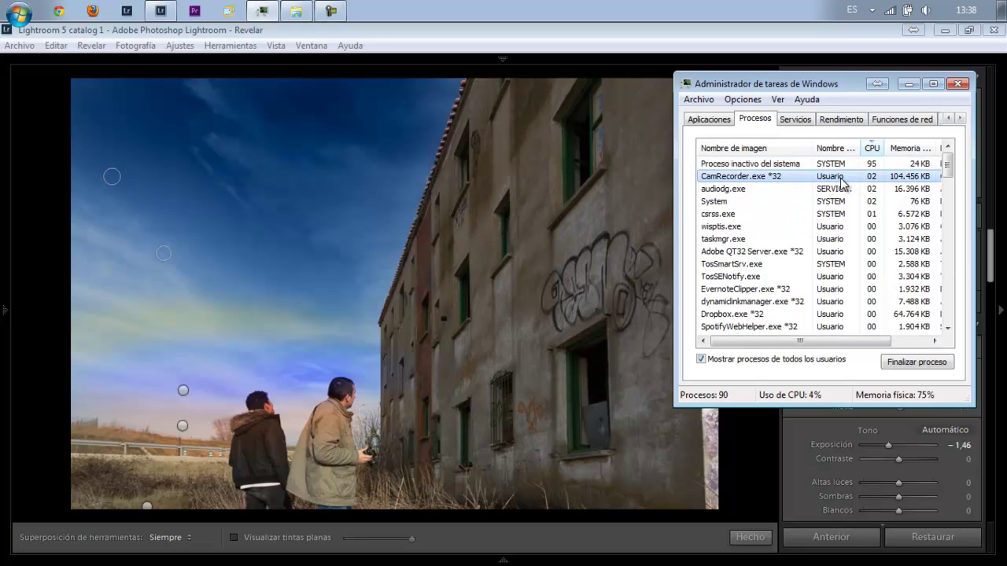
pyautogui.click(907, 149)
pyautogui.click(900, 164)
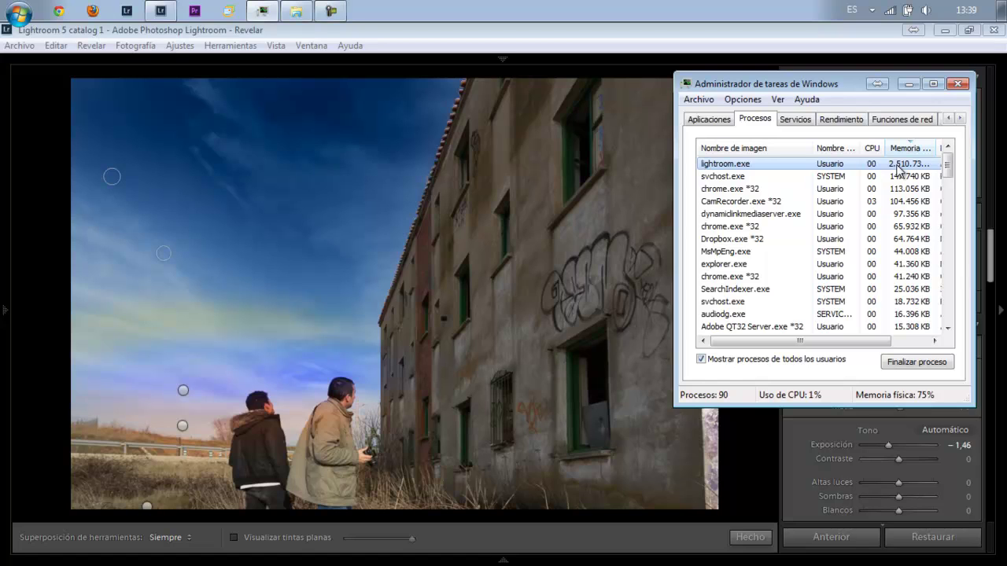
pyautogui.click(855, 126)
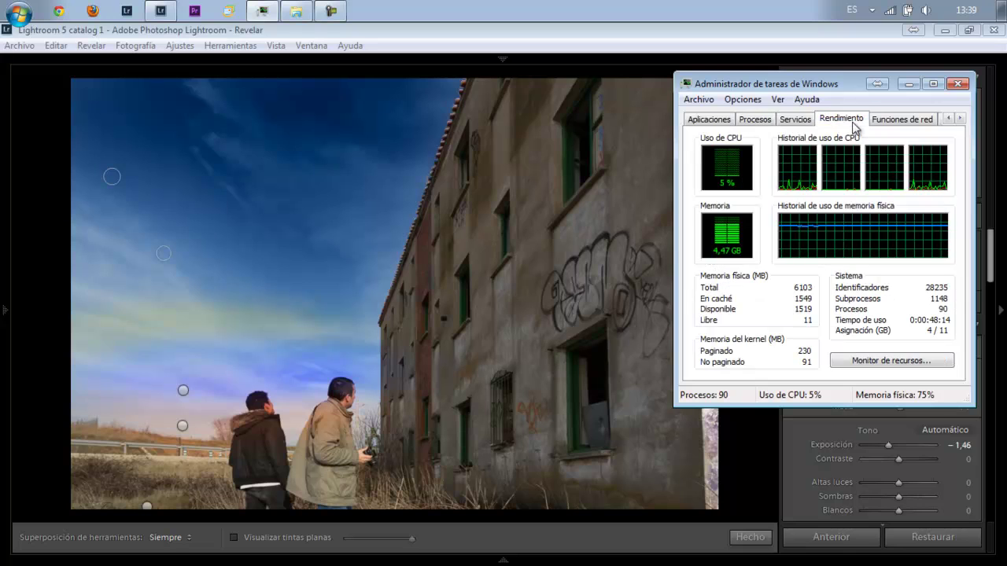
pyautogui.click(908, 84)
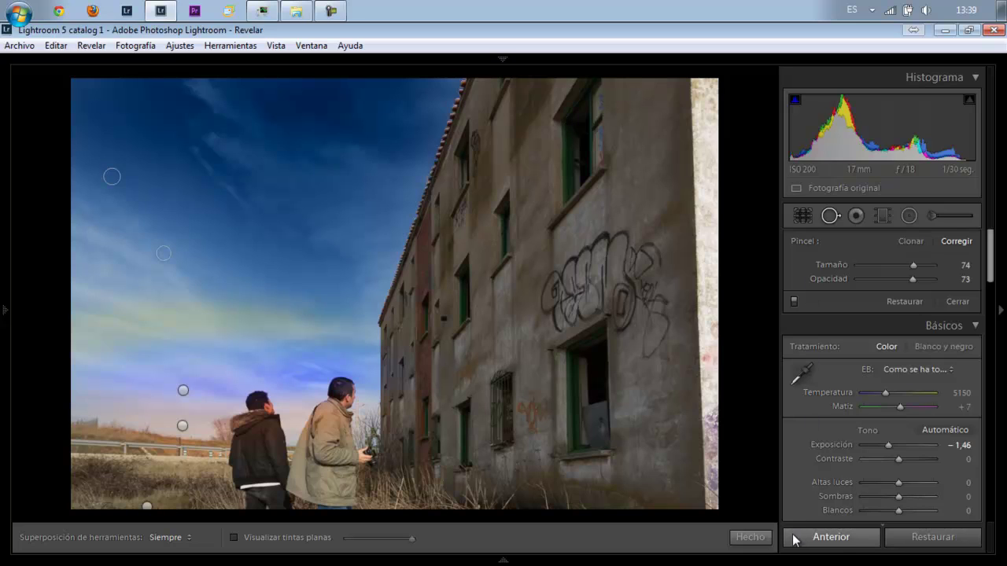
# Finish spot removal, dismiss Task Manager again, and switch to the Libro (Book) module
pyautogui.click(750, 537)
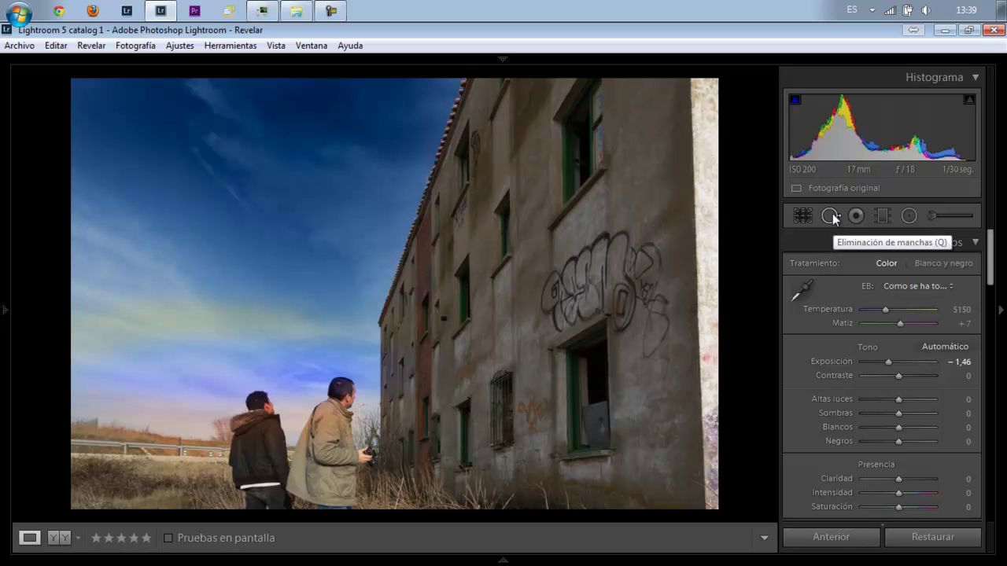
pyautogui.click(271, 6)
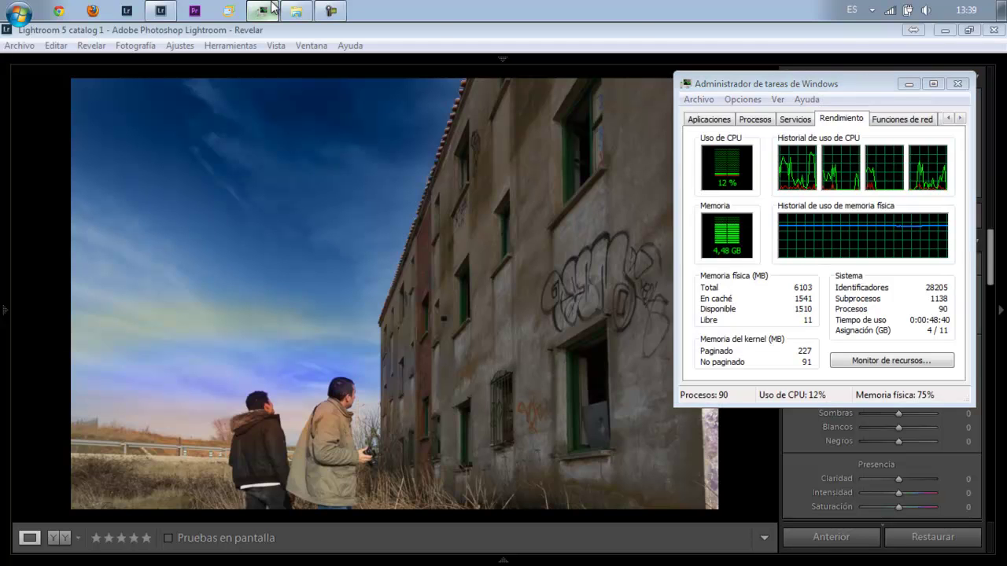
pyautogui.click(265, 10)
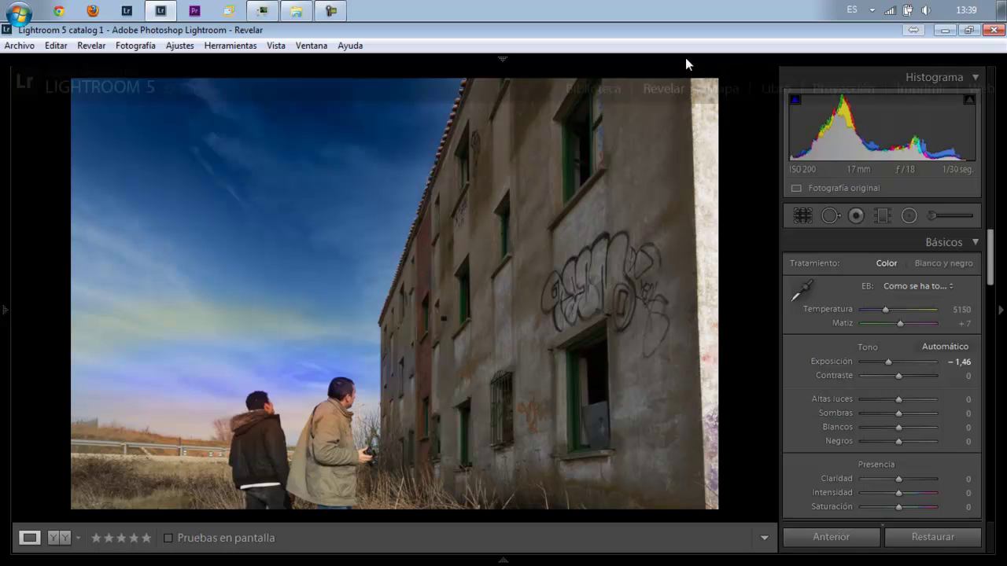
pyautogui.click(768, 91)
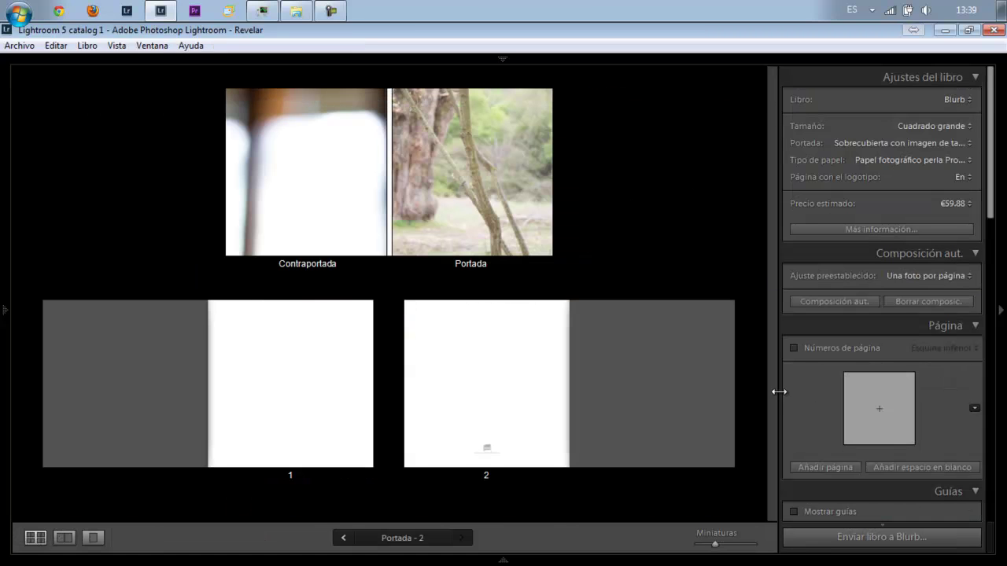
# Clear the cover photos and review cover types, keeping the pearl ProLine paper
pyautogui.click(901, 301)
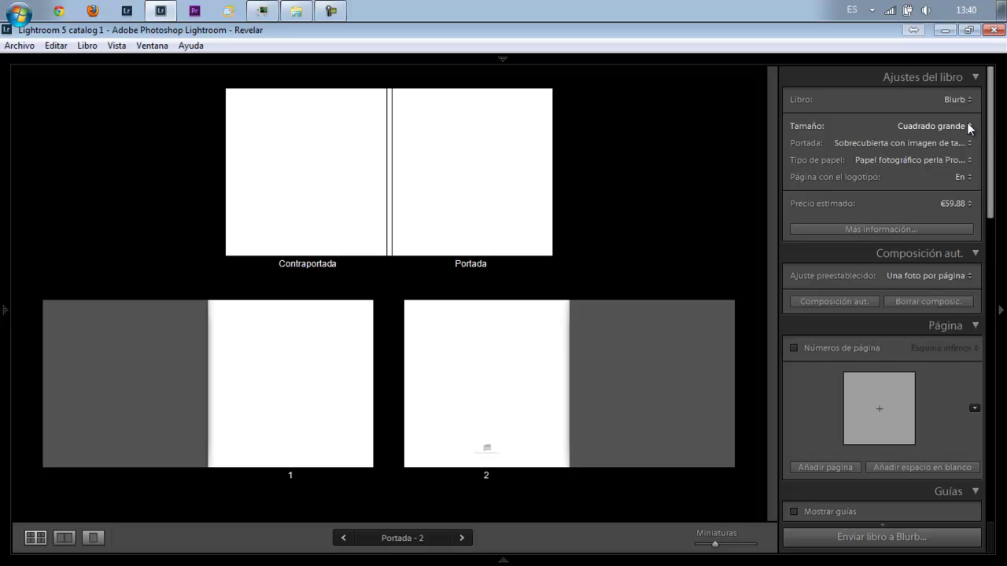
pyautogui.click(974, 145)
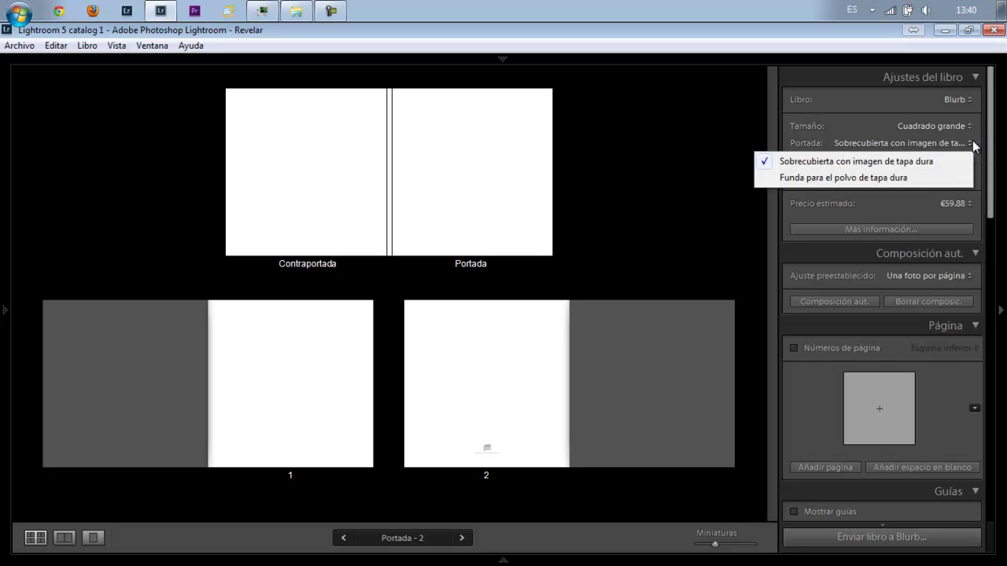
pyautogui.click(973, 145)
pyautogui.click(974, 145)
pyautogui.click(973, 146)
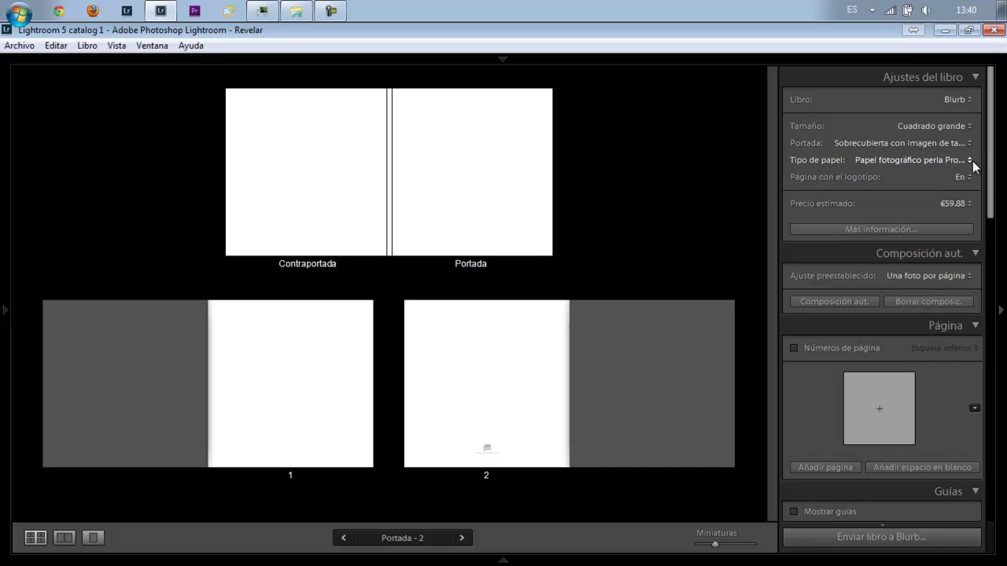
pyautogui.click(974, 161)
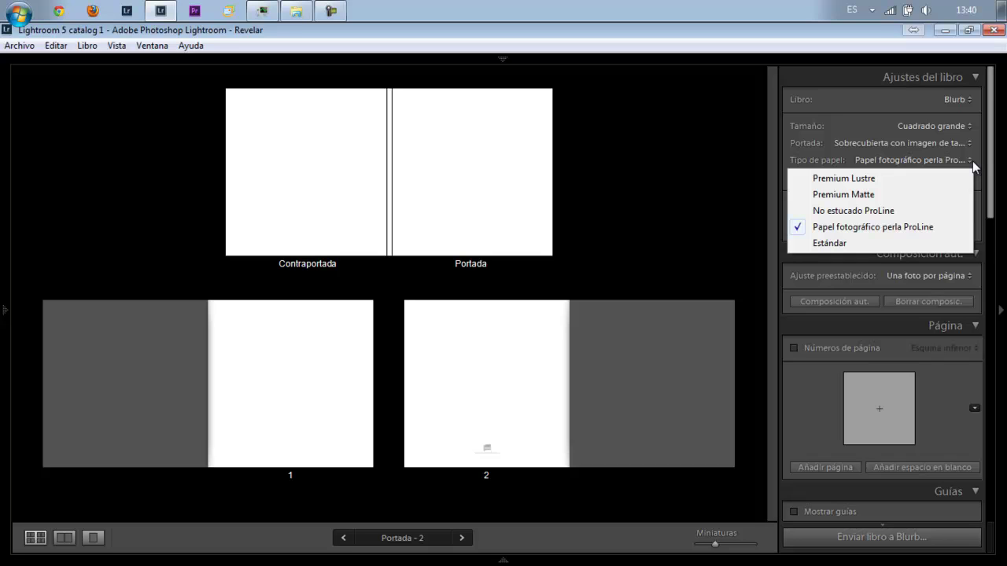
pyautogui.click(992, 167)
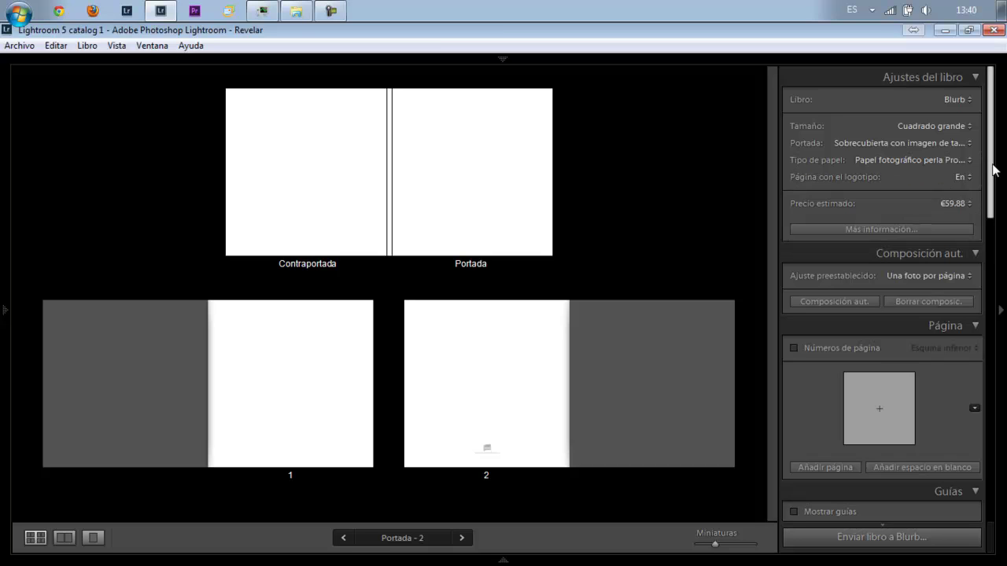
# Review the estimated price currencies and paper types, keeping euros and the same paper
pyautogui.scroll(-3, 992, 166)
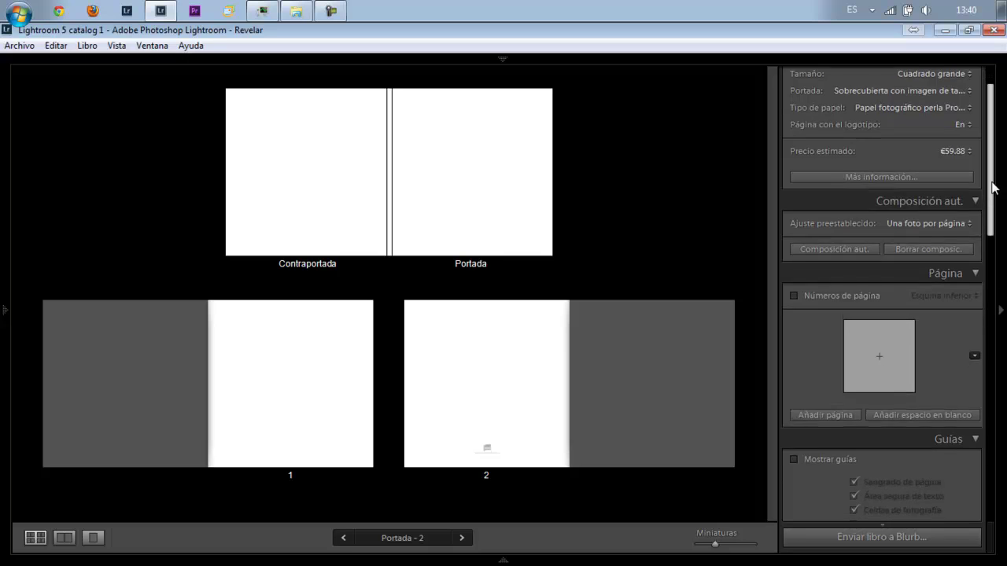
pyautogui.scroll(3, 991, 150)
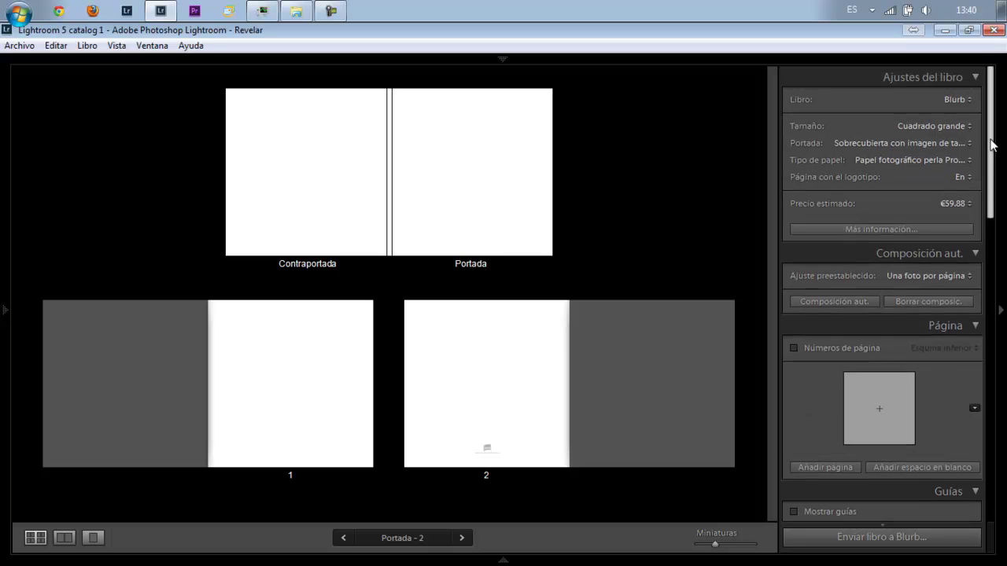
pyautogui.click(970, 203)
pyautogui.click(973, 206)
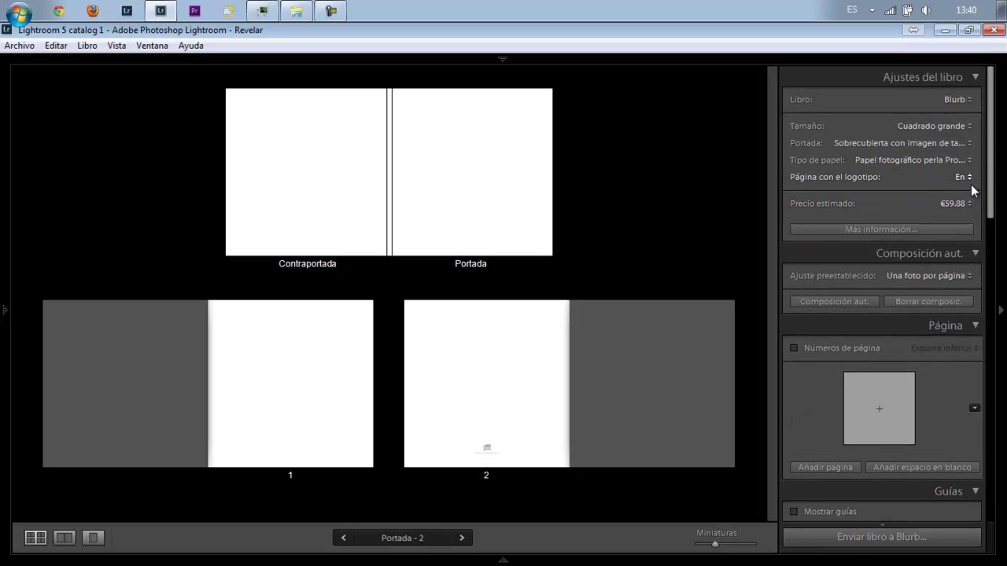
pyautogui.click(971, 161)
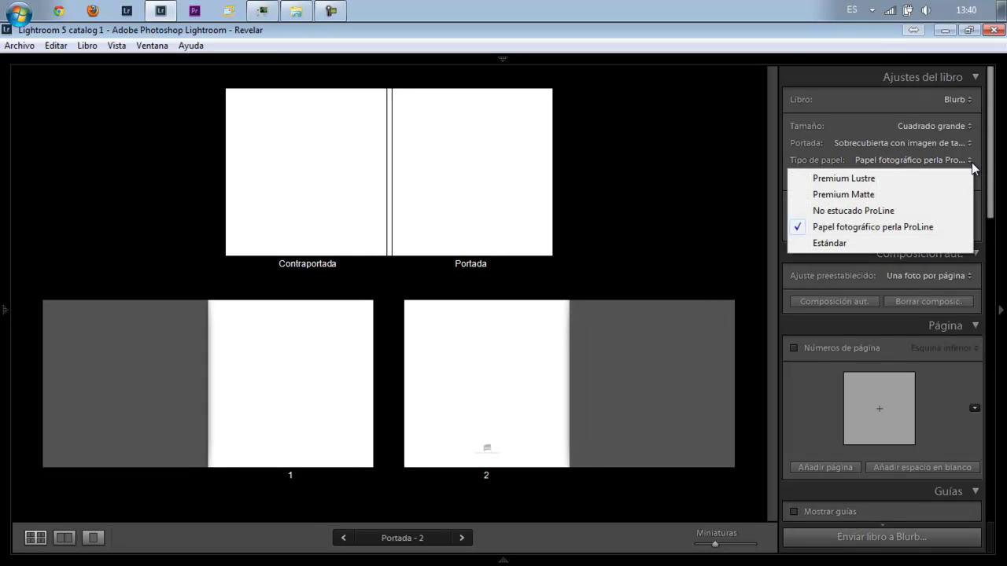
pyautogui.click(972, 162)
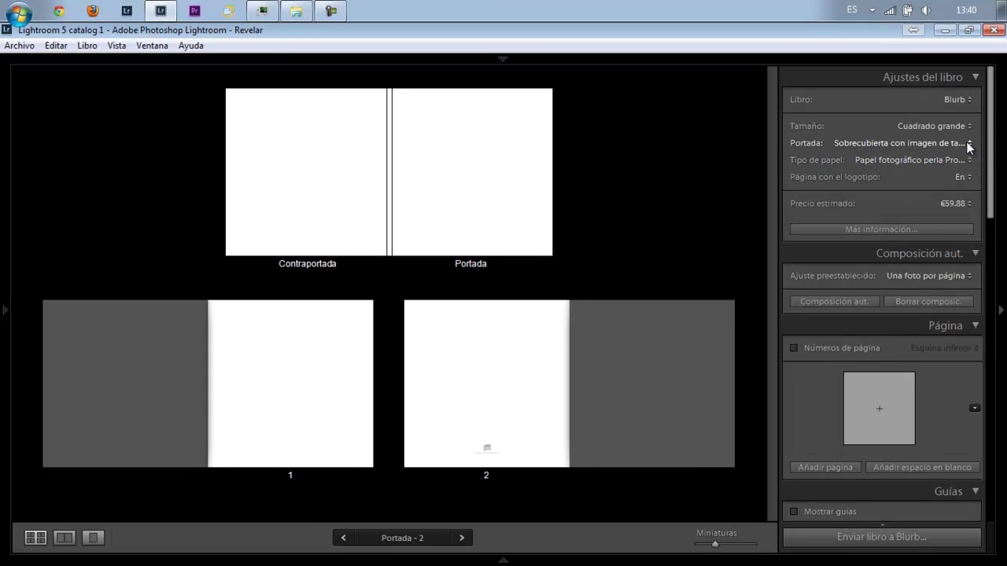
# Set the cover to Funda para el polvo de tapa dura, bringing the price to €57.27
pyautogui.click(971, 148)
pyautogui.click(972, 157)
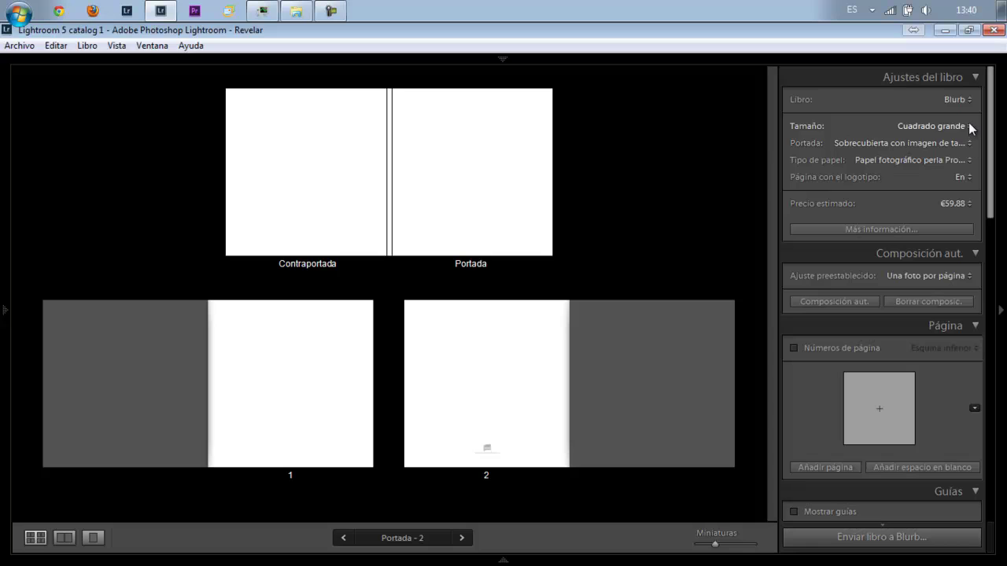
pyautogui.click(973, 151)
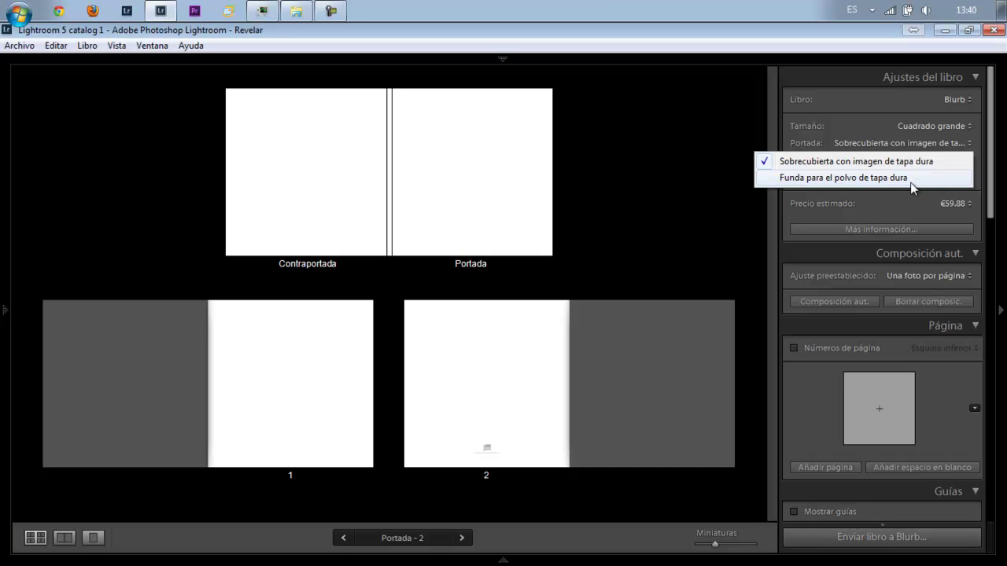
pyautogui.click(863, 179)
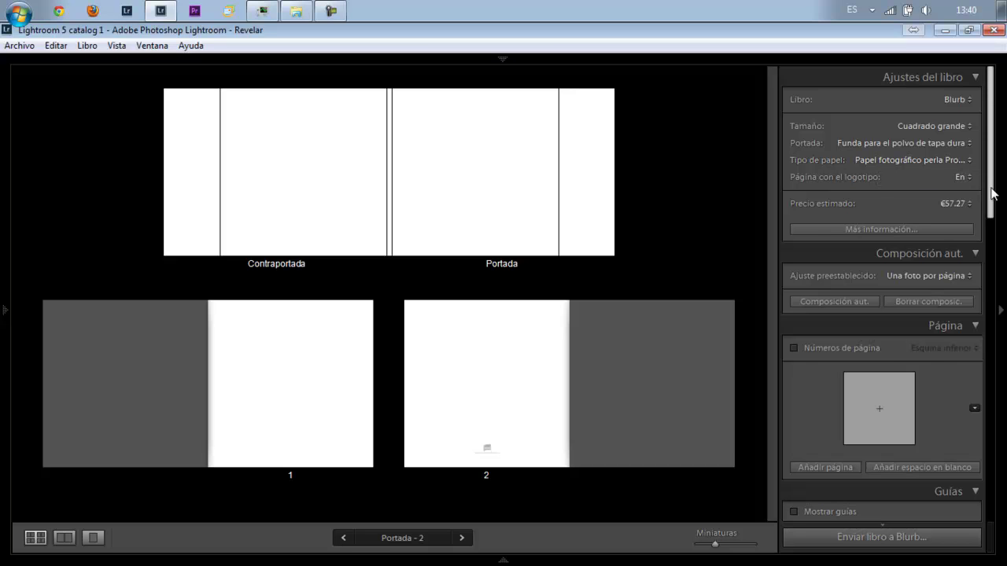
# Place the graffiti building photo on the back cover (Contraportada)
pyautogui.moveTo(991, 193)
pyautogui.mouseDown()
pyautogui.moveTo(991, 405)
pyautogui.moveTo(997, 313)
pyautogui.moveTo(982, 191)
pyautogui.mouseUp()
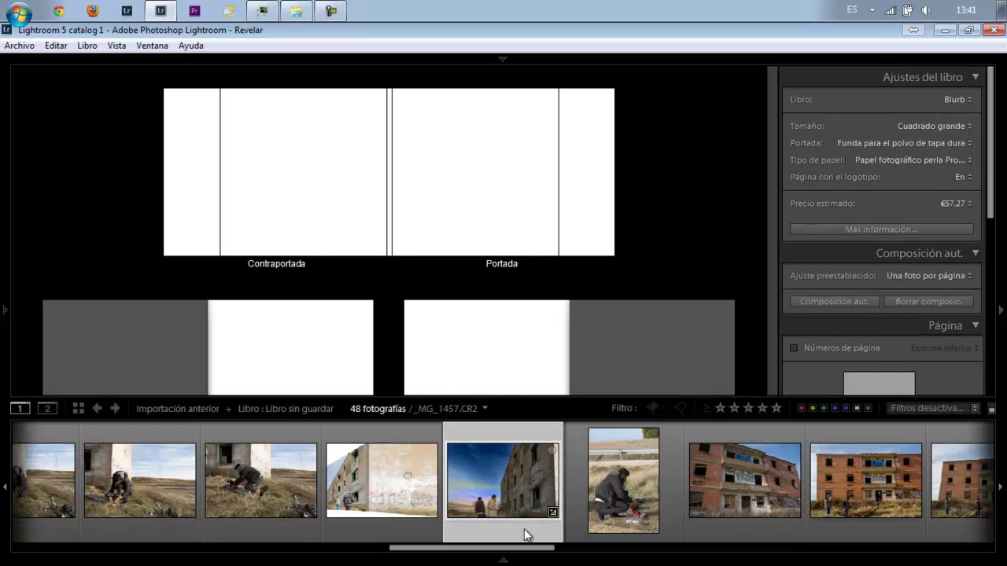
pyautogui.moveTo(508, 505); pyautogui.dragTo(309, 193)
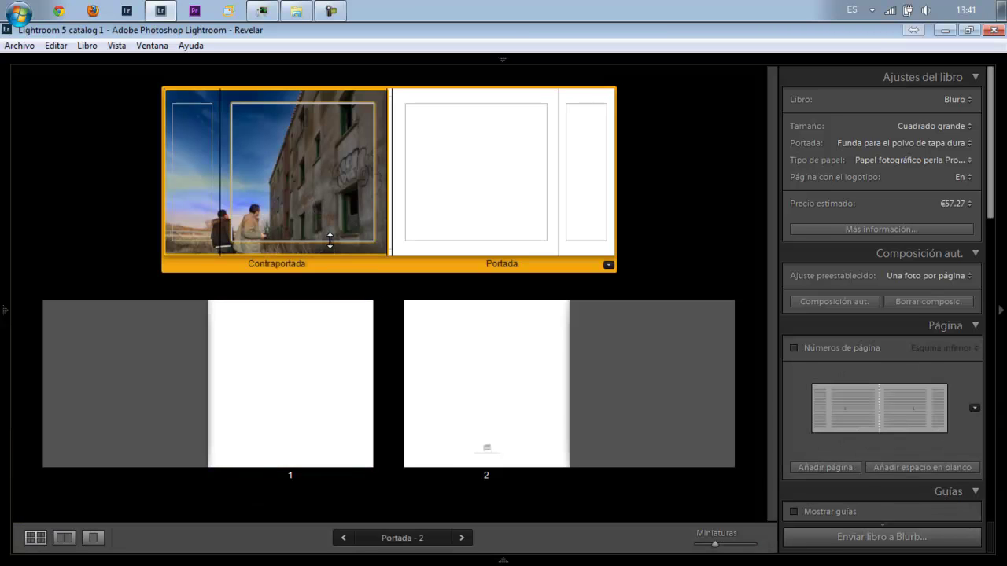
pyautogui.click(302, 213)
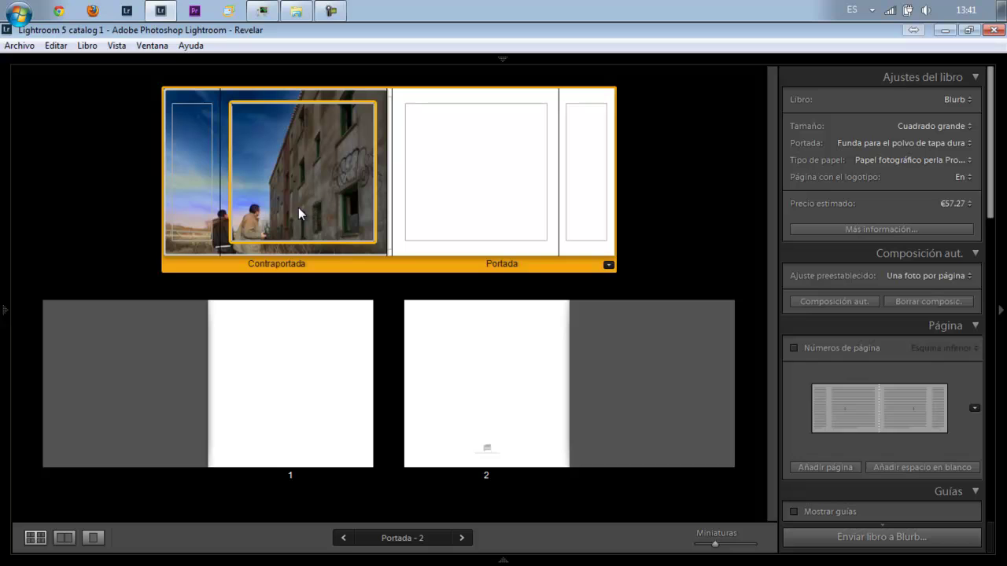
pyautogui.moveTo(503, 562)
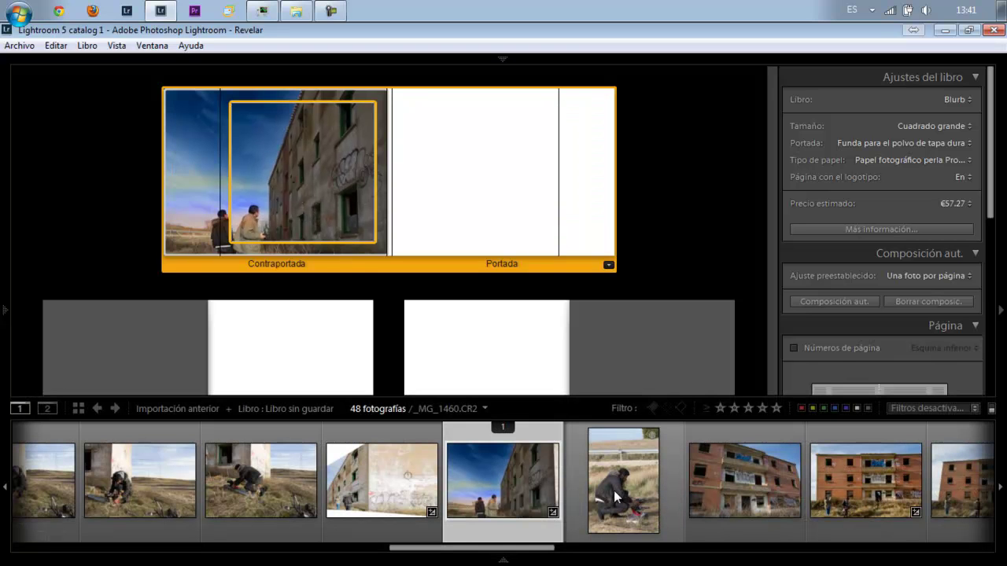
# Place the brick building photo on the front cover (Portada)
pyautogui.click(813, 487)
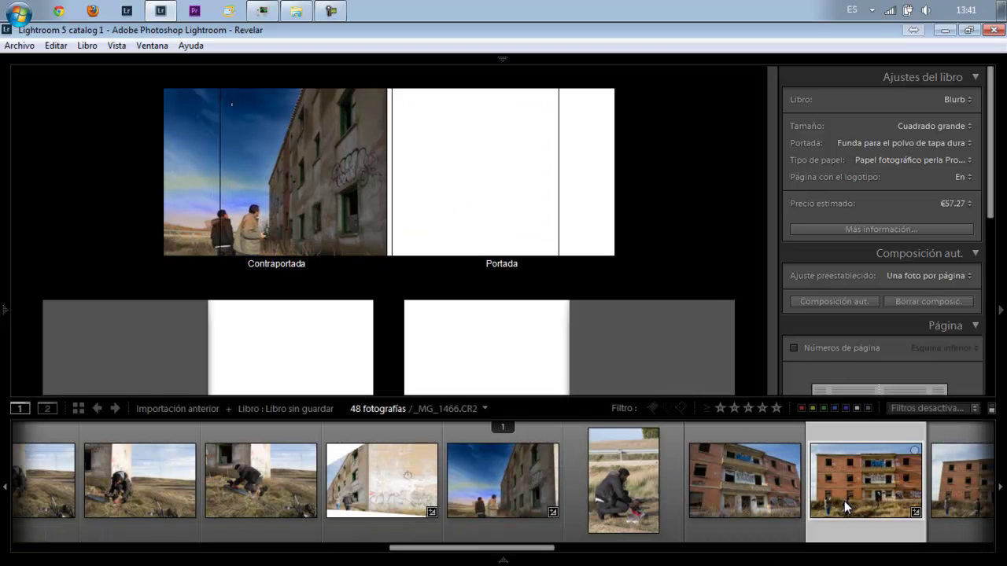
pyautogui.moveTo(844, 501); pyautogui.dragTo(506, 208)
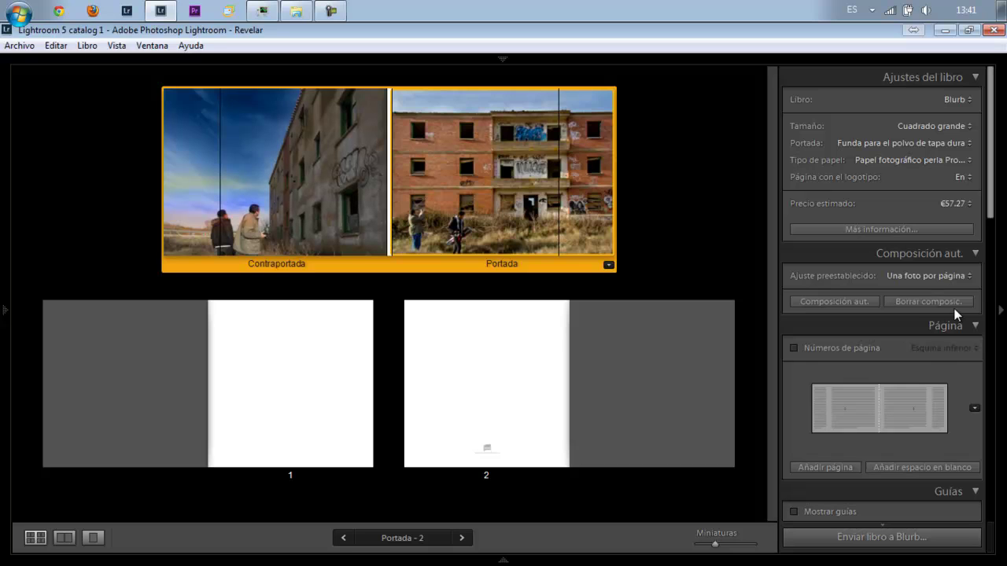
pyautogui.moveTo(993, 214)
pyautogui.mouseDown()
pyautogui.moveTo(993, 490)
pyautogui.moveTo(1001, 204)
pyautogui.mouseUp()
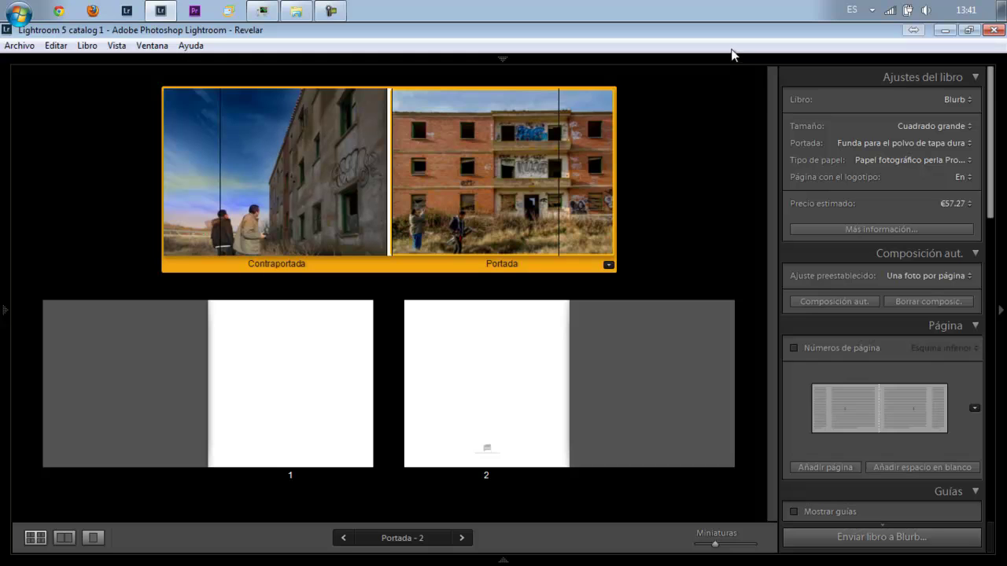
# Switch to the Revelar (Develop) module with the brick building photo open
pyautogui.click(674, 89)
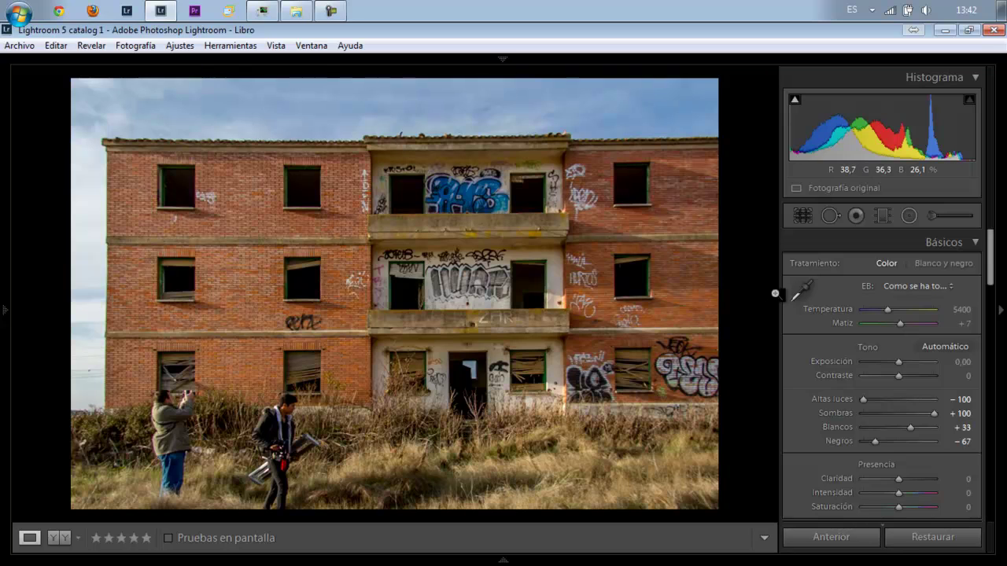
# Build a Smart Preview for the brick building photo and confirm with OK
pyautogui.click(845, 190)
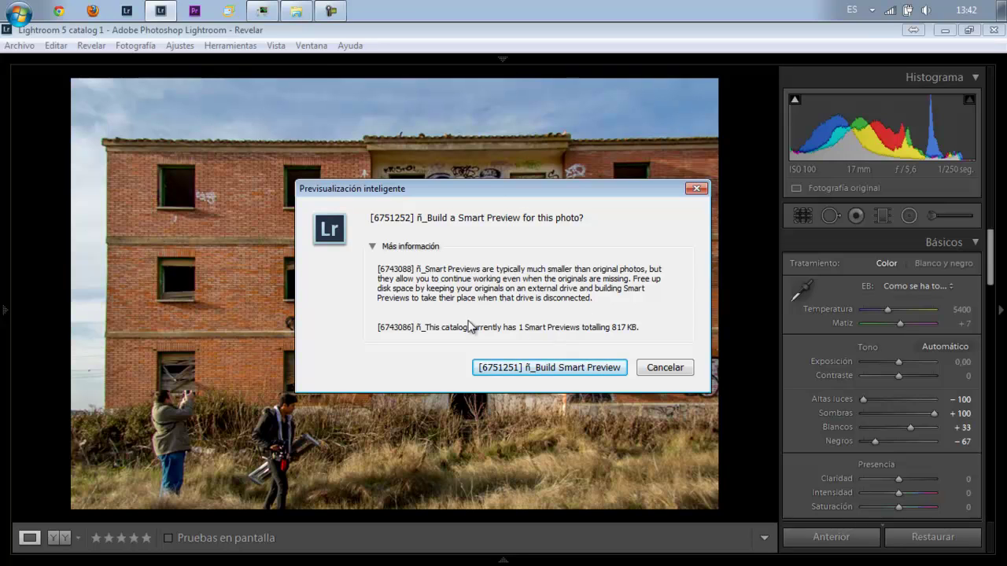
pyautogui.click(371, 248)
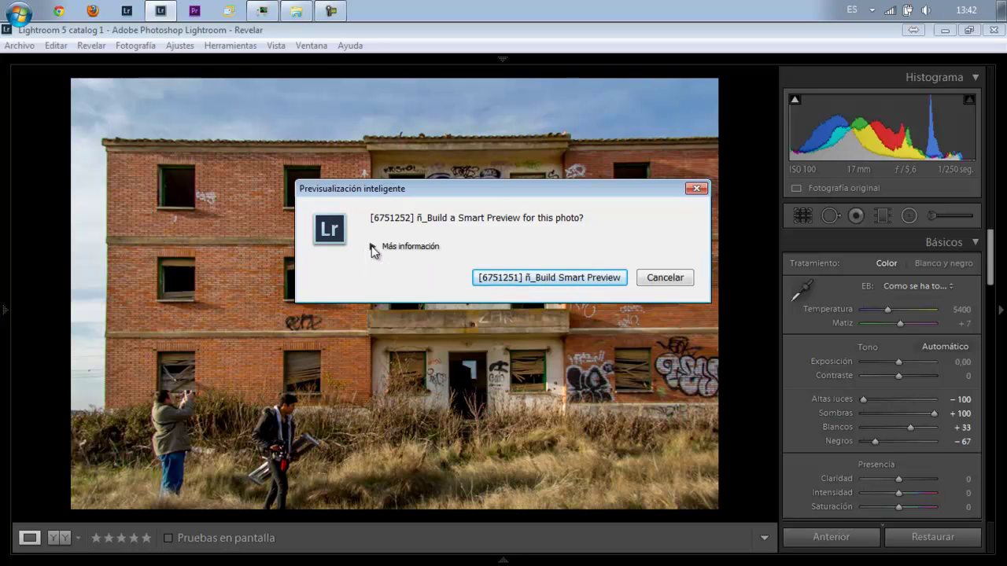
pyautogui.click(371, 248)
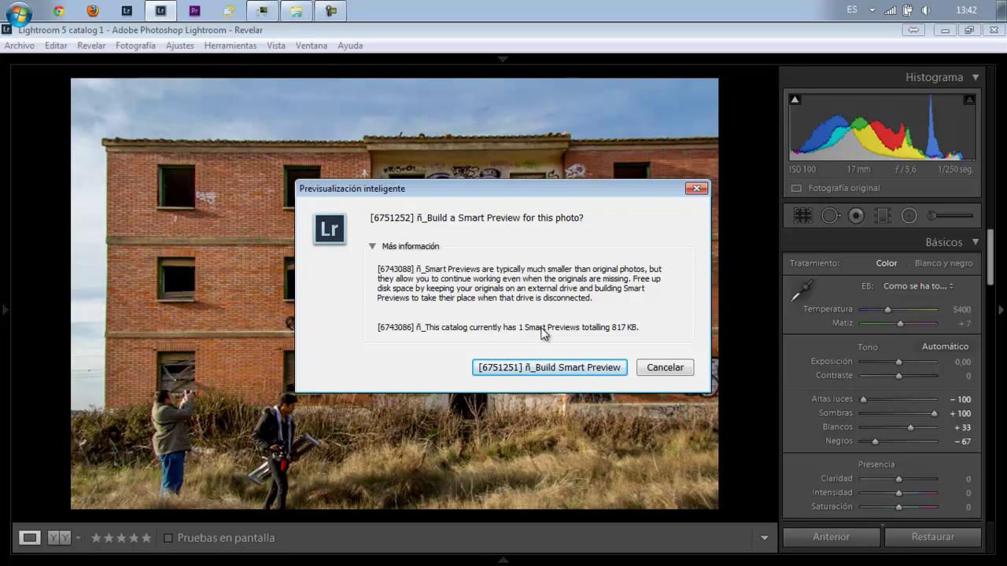
pyautogui.click(552, 372)
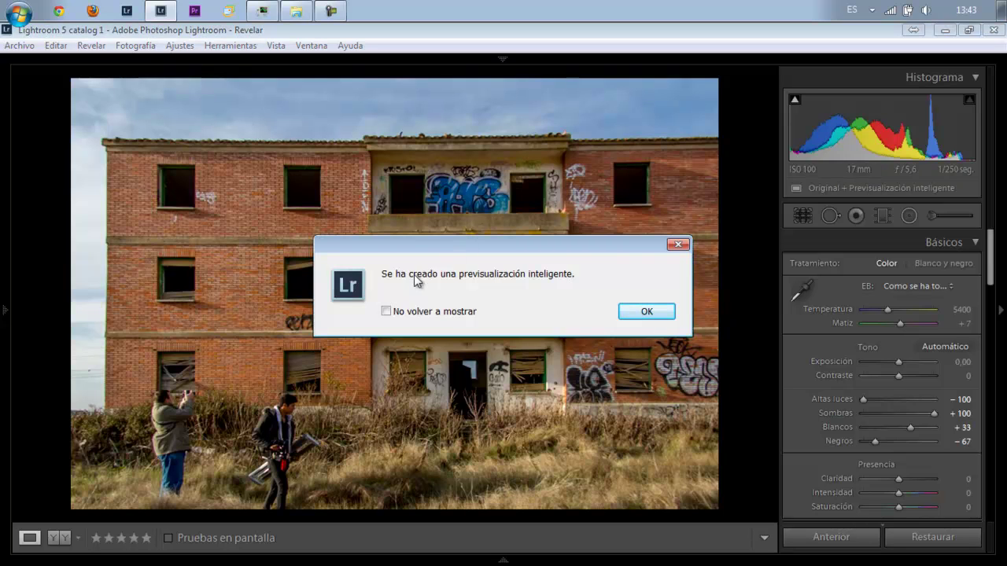
pyautogui.click(634, 311)
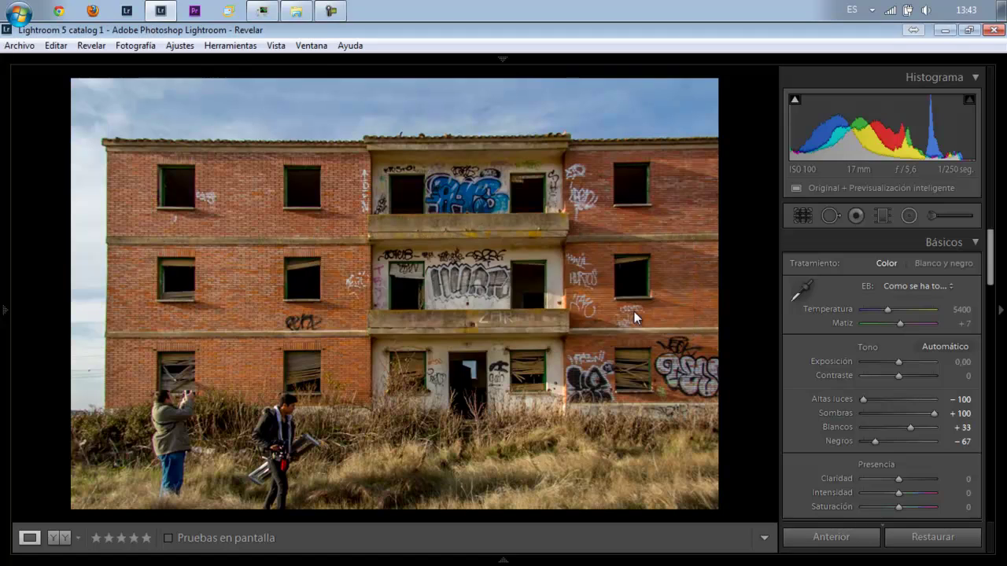
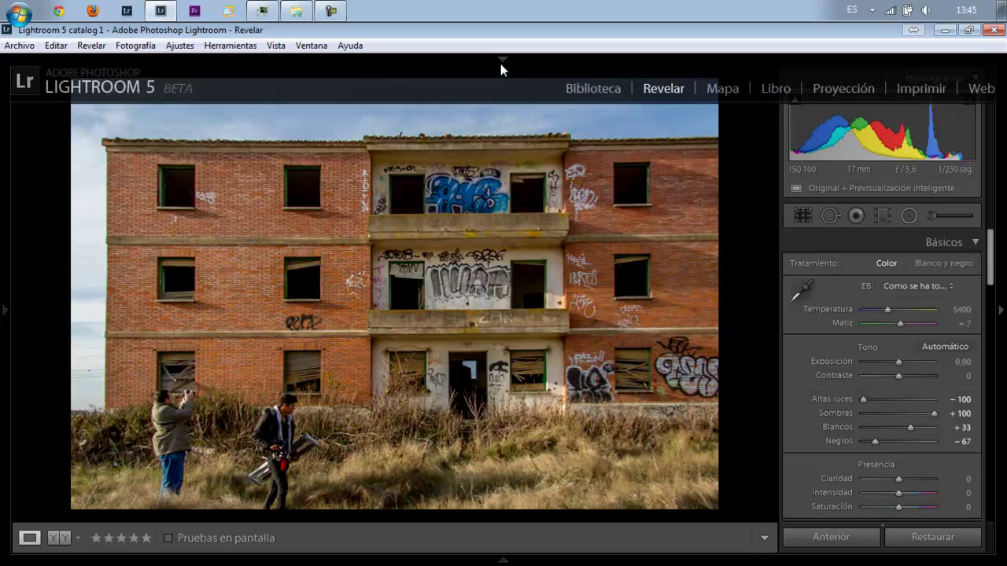
# Switch to the Biblioteca grid and scroll it up to the catalog's first photos
pyautogui.click(568, 90)
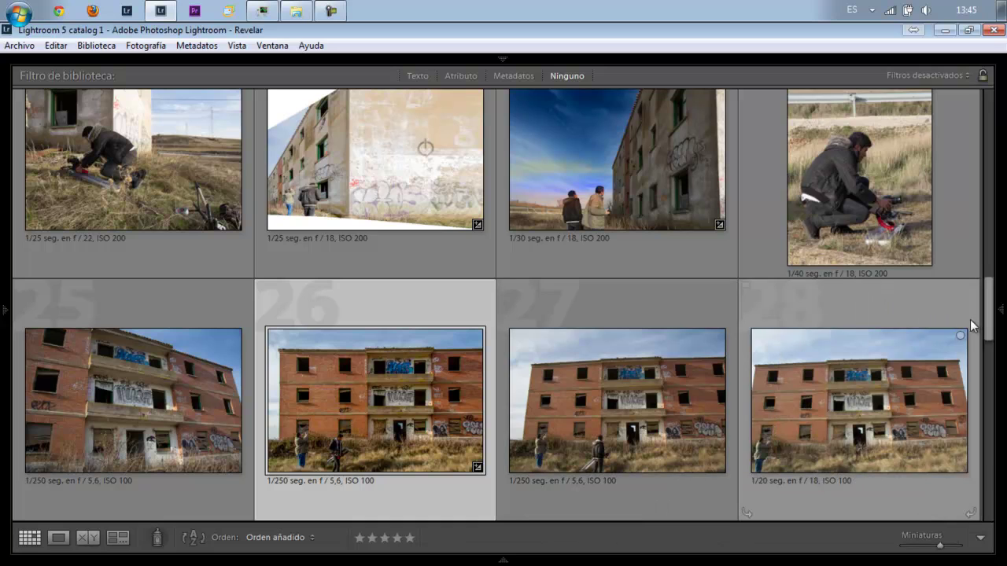
pyautogui.moveTo(988, 315); pyautogui.dragTo(979, 118)
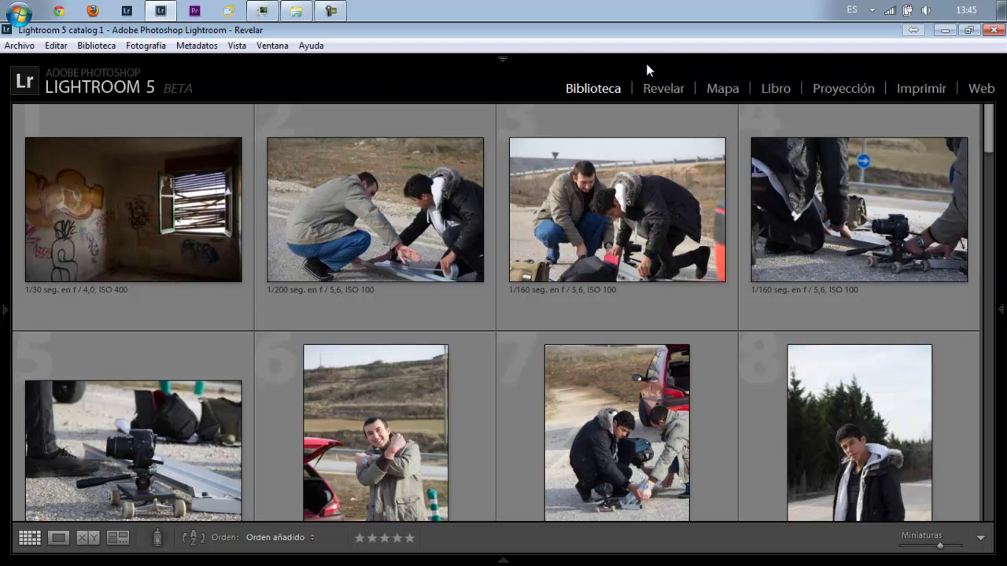
# In Revelar, compare the graffiti photo's zeroed Basic settings against its edits, twice, keeping the edits
pyautogui.click(671, 89)
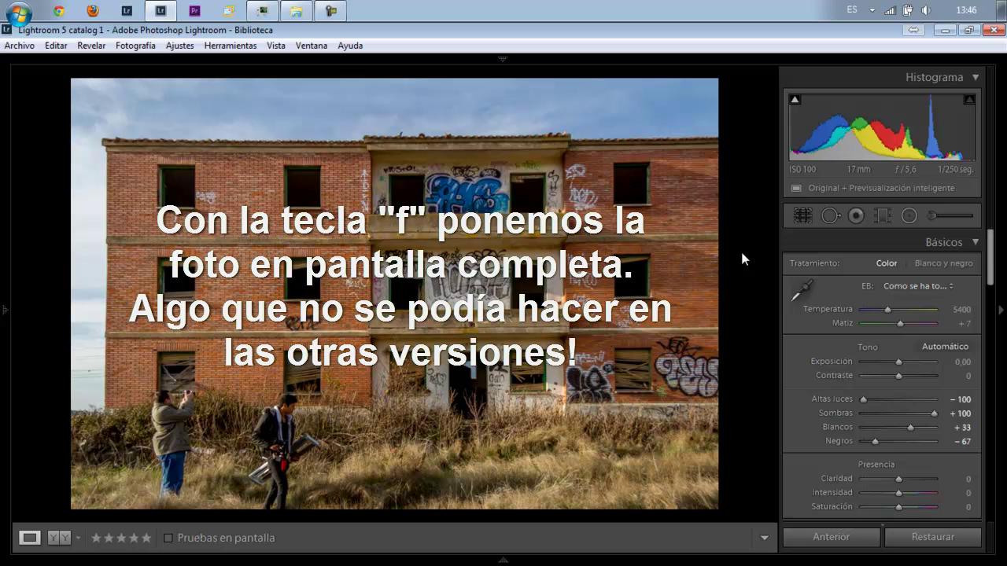
pyautogui.click(926, 537)
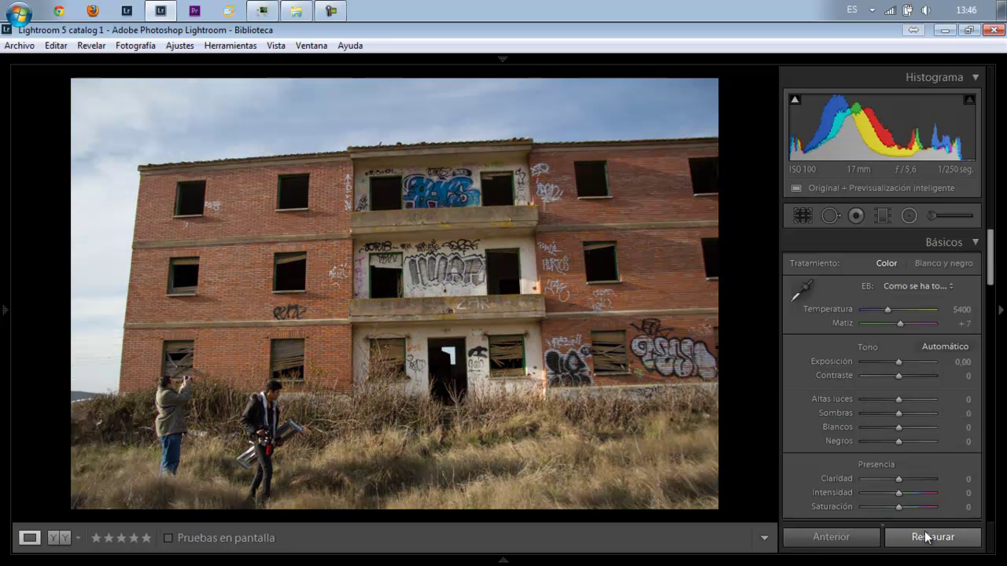
pyautogui.hotkey('ctrl', 'z')
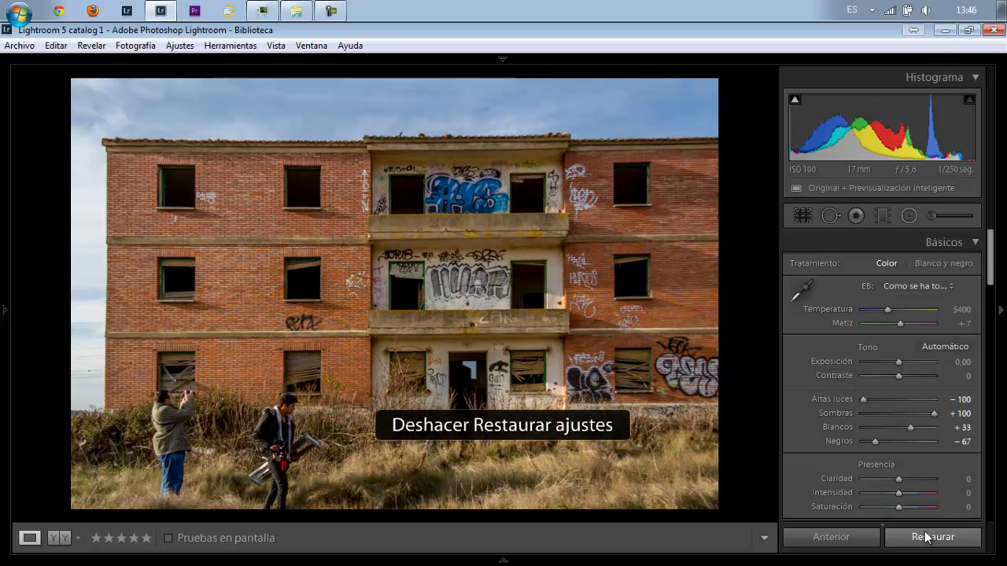
pyautogui.click(926, 536)
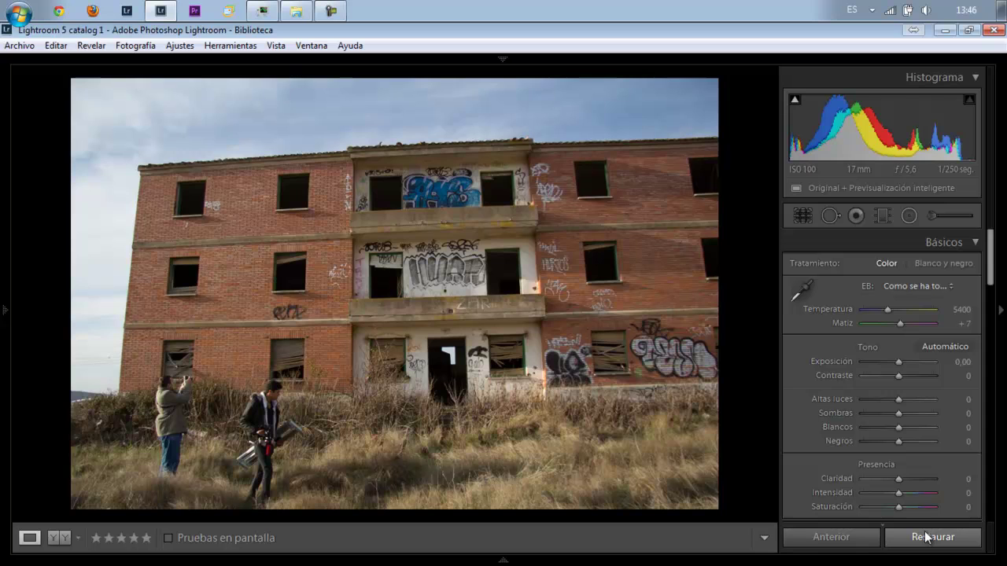
pyautogui.hotkey('ctrl', 'z')
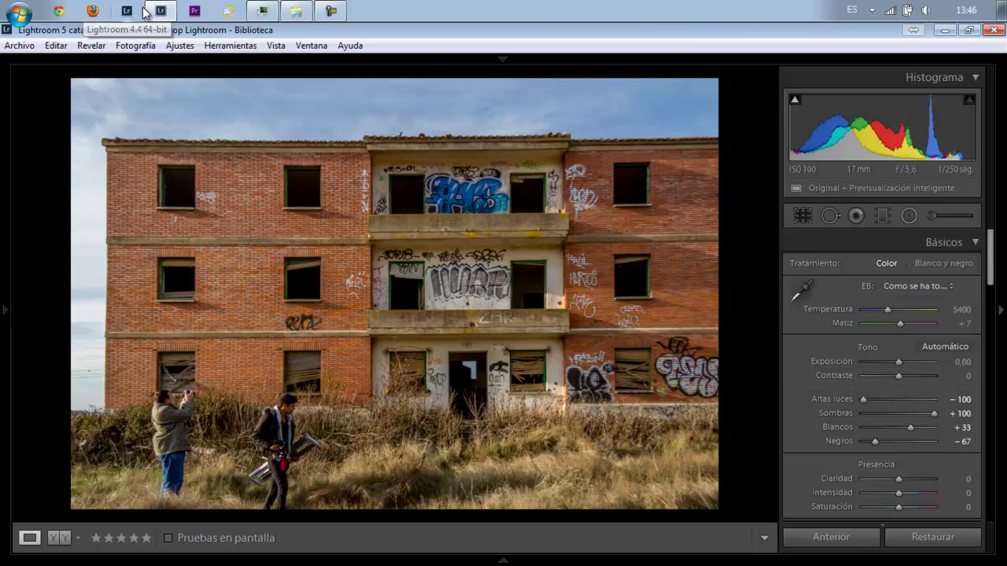
# Bring the Lightroom 5 window back to the front from the taskbar
pyautogui.click(160, 11)
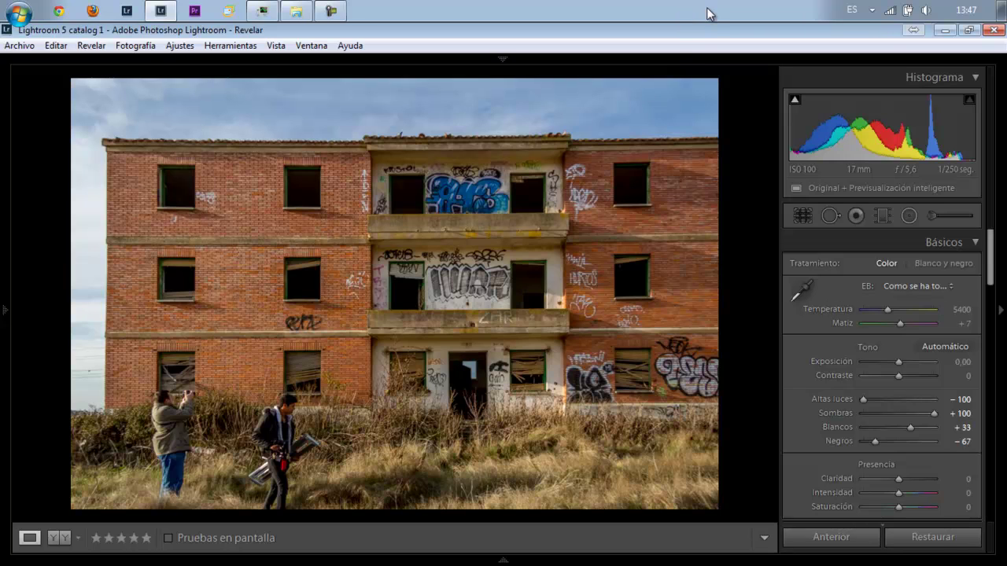
# Minimize Task Manager and show the building photo in the Pantalla secundaria window (F11)
pyautogui.click(263, 11)
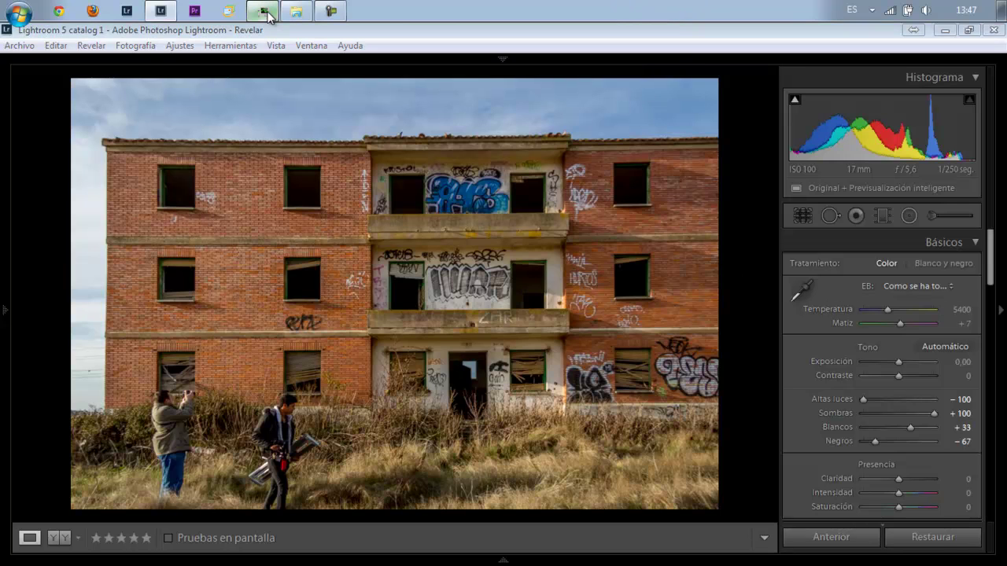
pyautogui.click(265, 11)
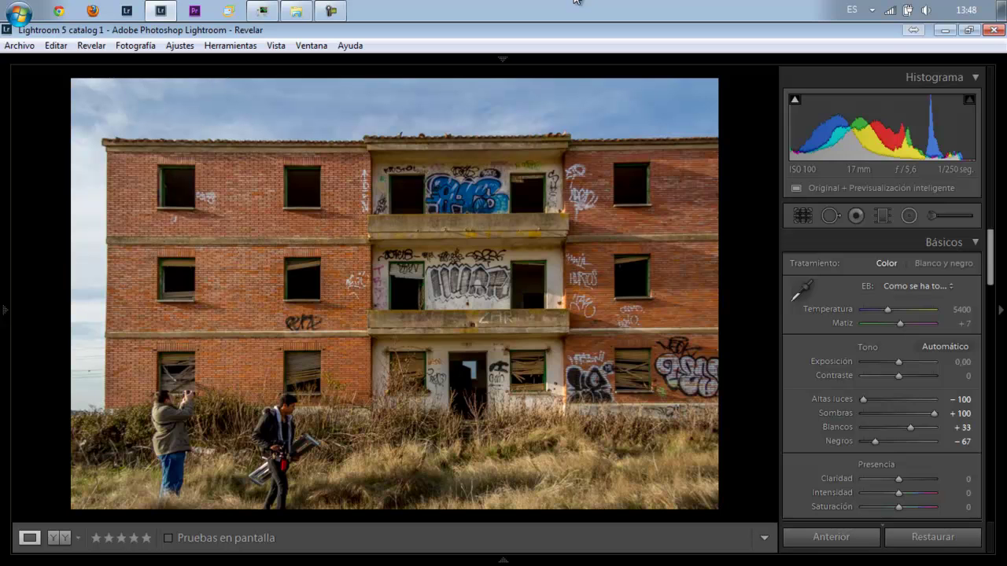
pyautogui.press('F11')
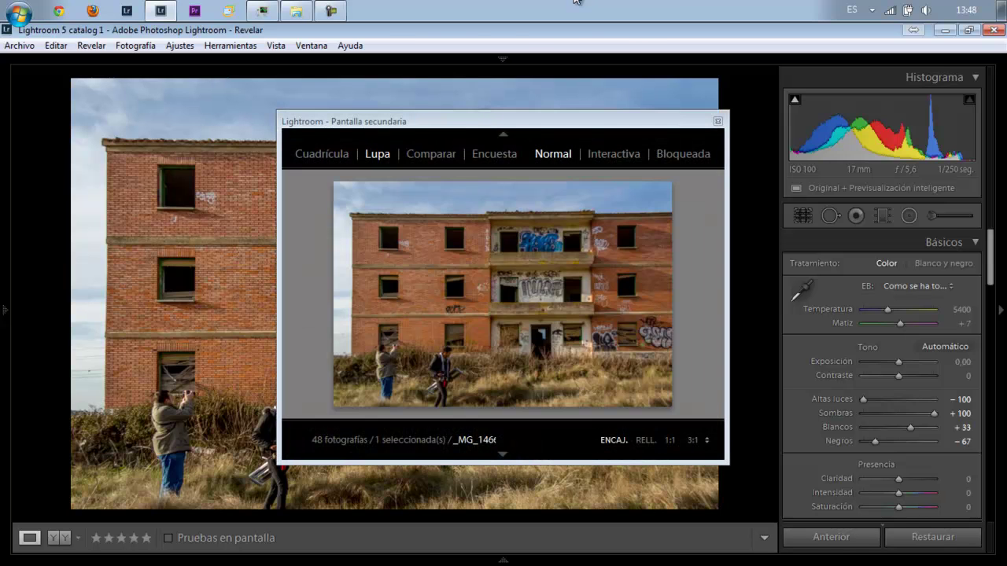